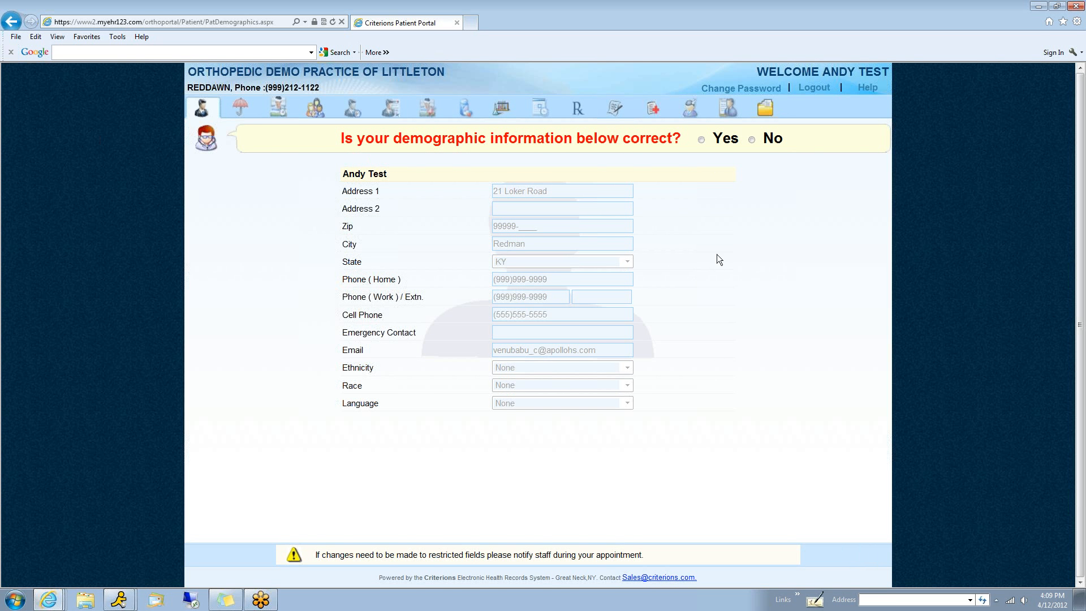
Confirm in the patient portal that the demographic, insurance and past medical history information is correct and complete
left_click(702, 140)
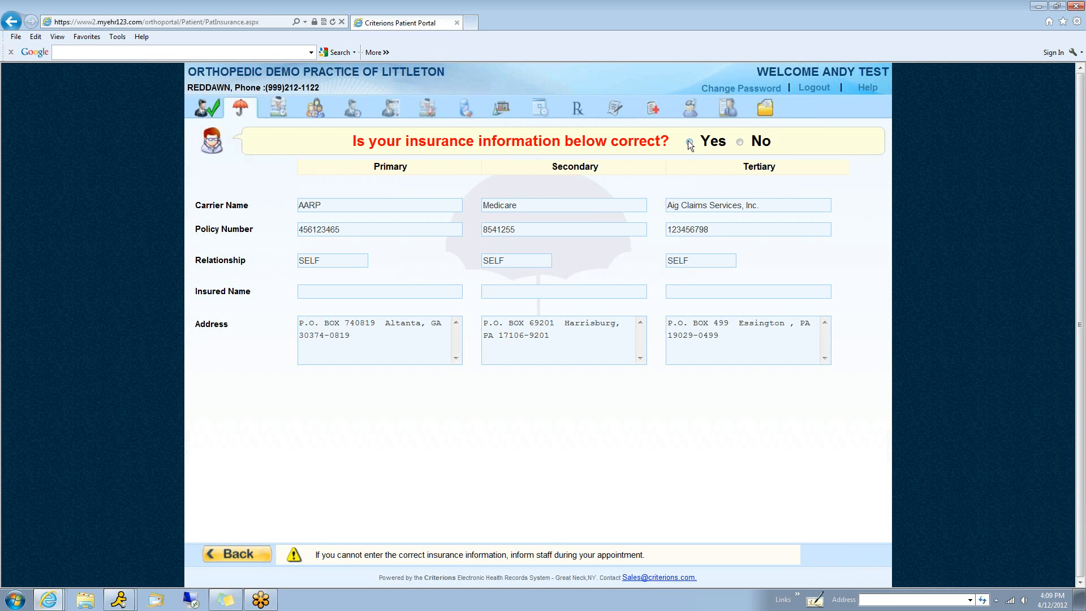
left_click(690, 143)
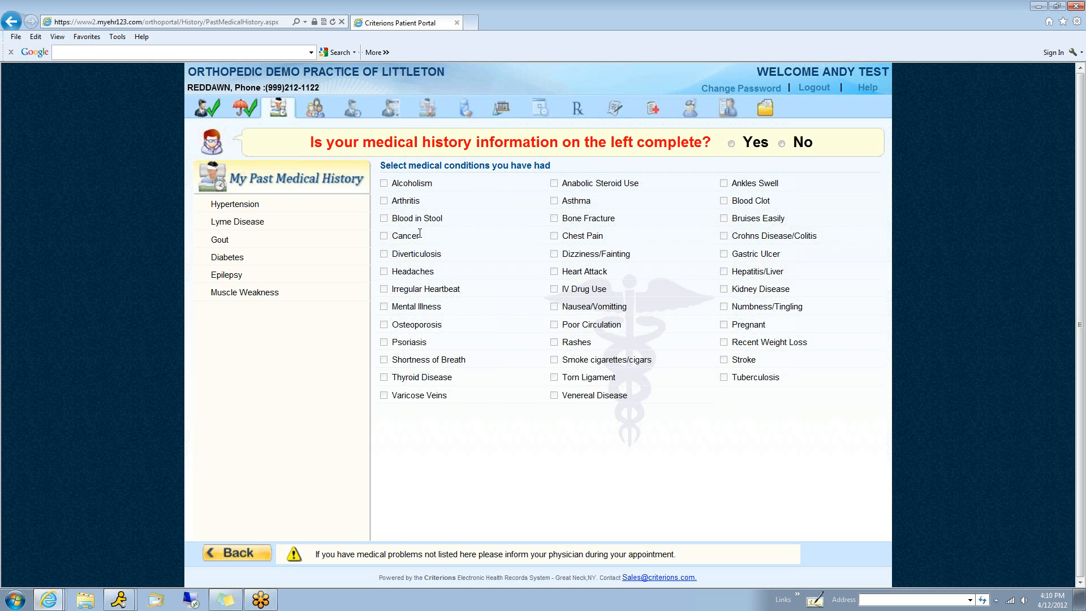
left_click(732, 144)
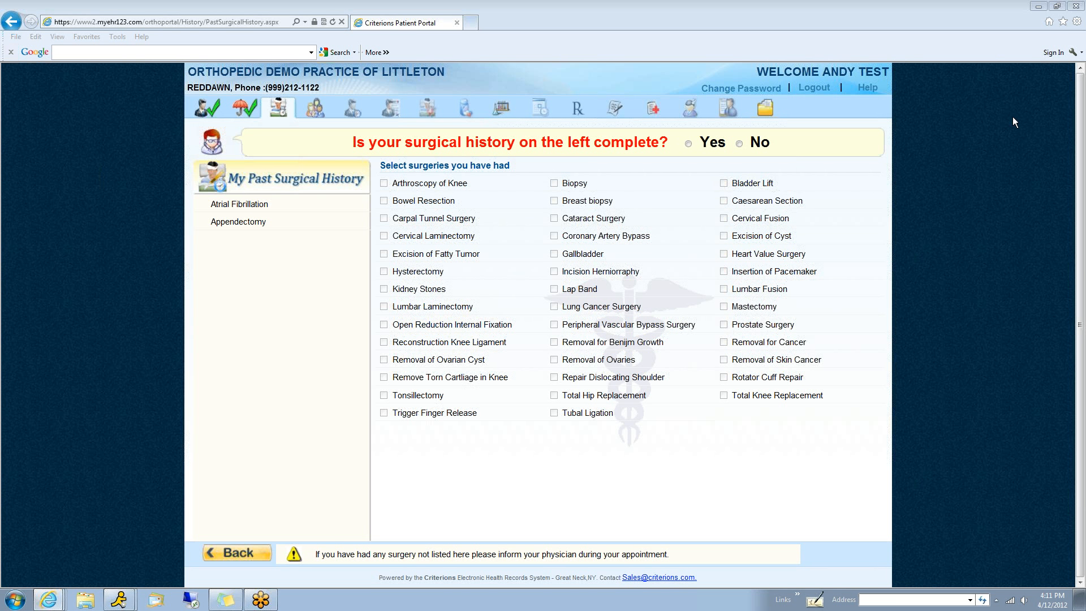
Switch to the Criterions EHR dashboard and open the annotated External Lab Results document dated 04/02/2012
mouse_move(52, 603)
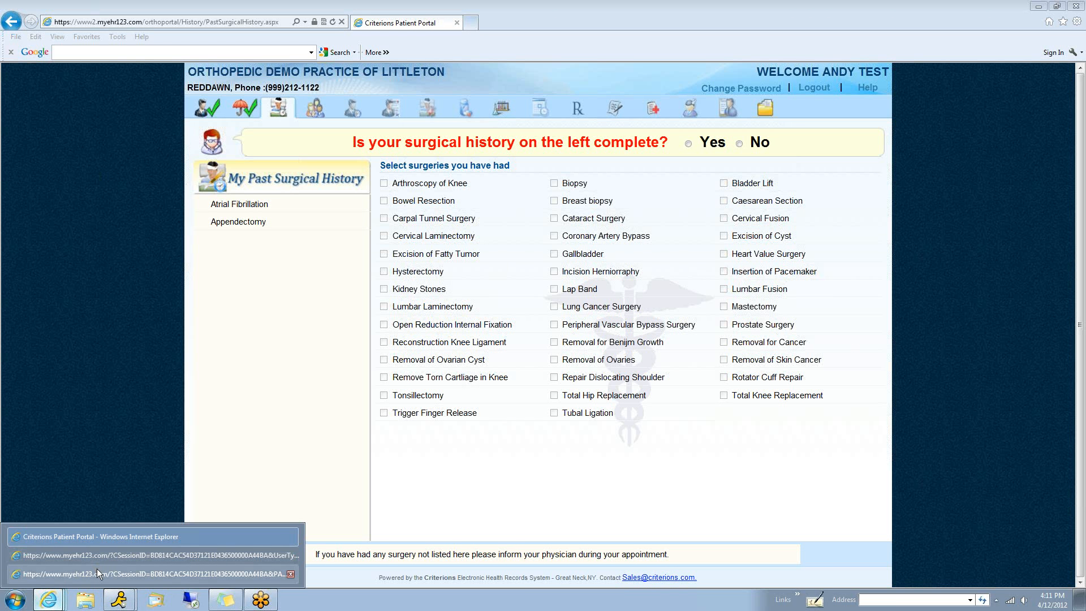
left_click(118, 555)
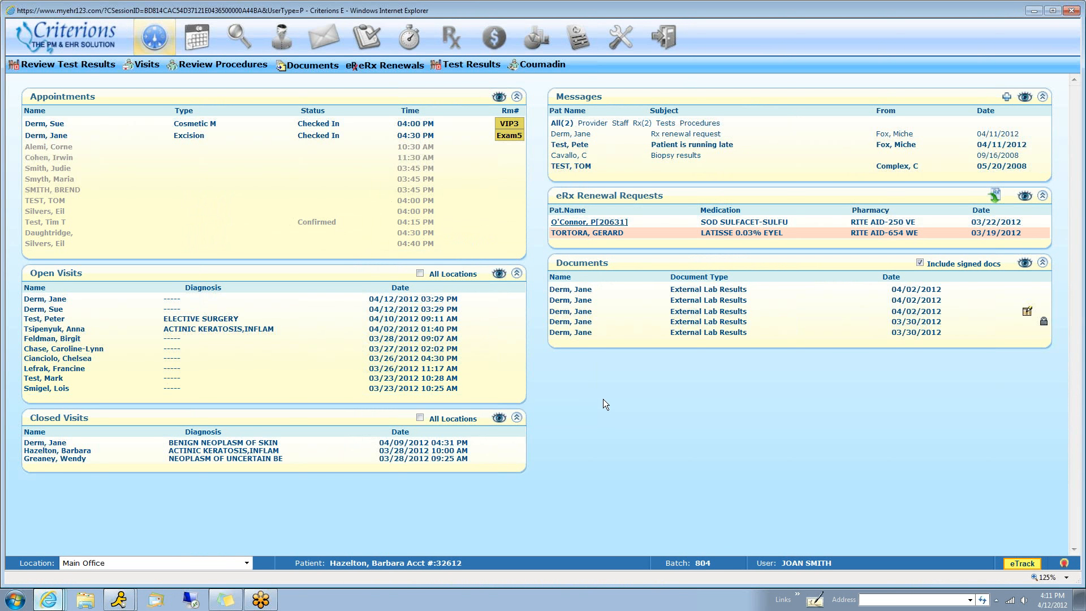
mouse_move(224, 136)
mouse_move(327, 147)
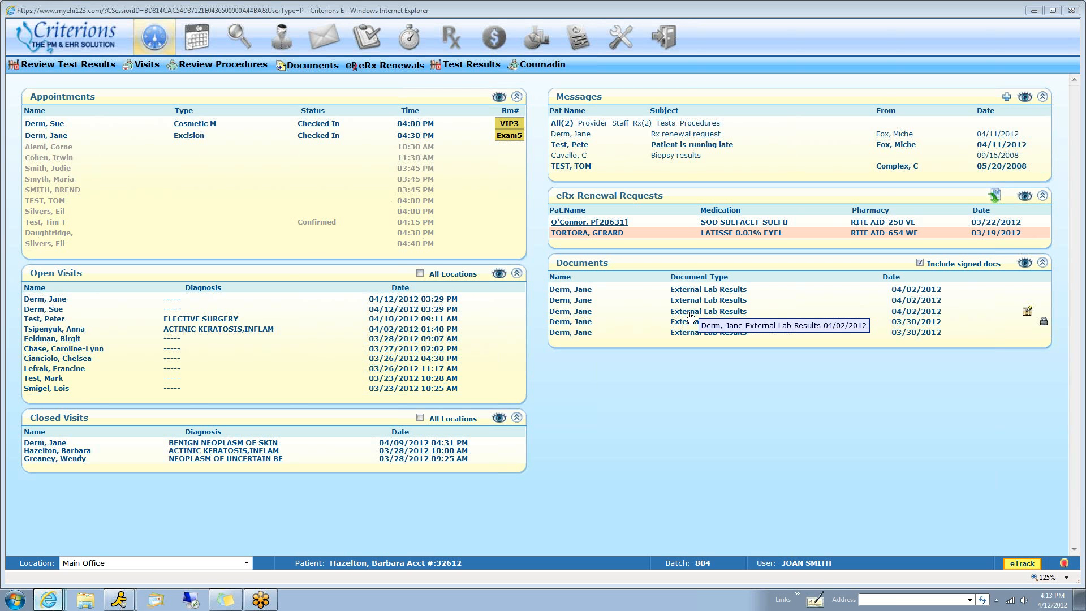
left_click(690, 317)
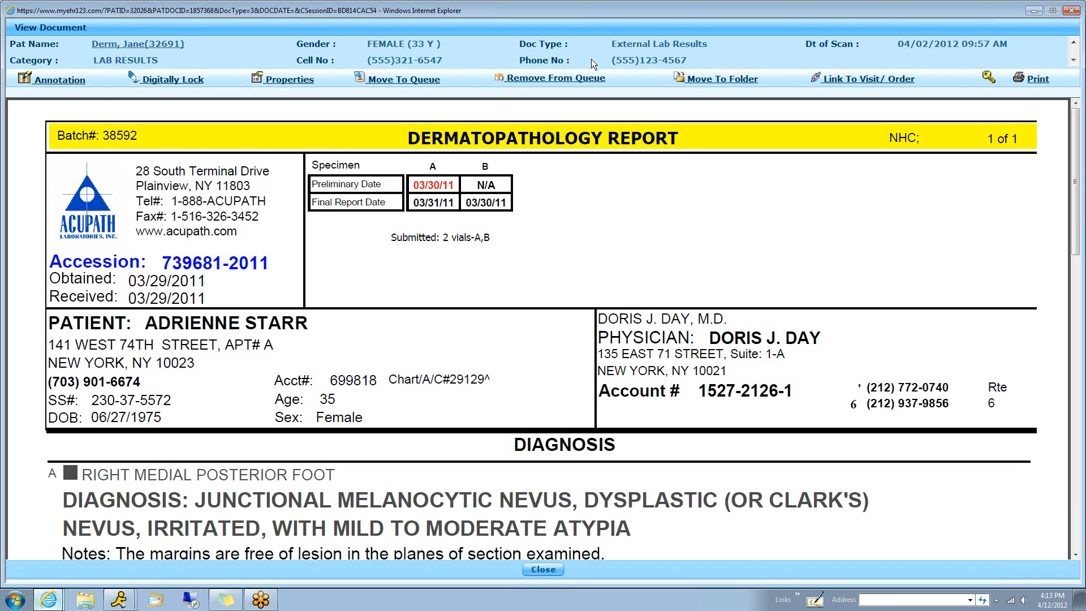
Draft a document annotation reading "everything looks good." with the Call Back queue, discard it, and close the document
left_click(69, 84)
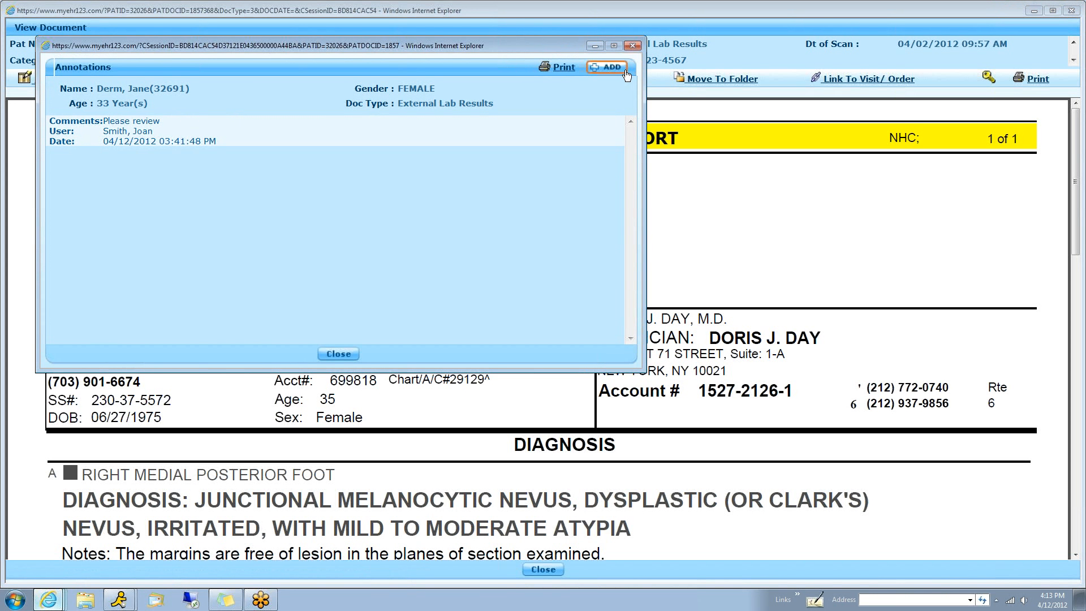
left_click(624, 75)
left_click(222, 131)
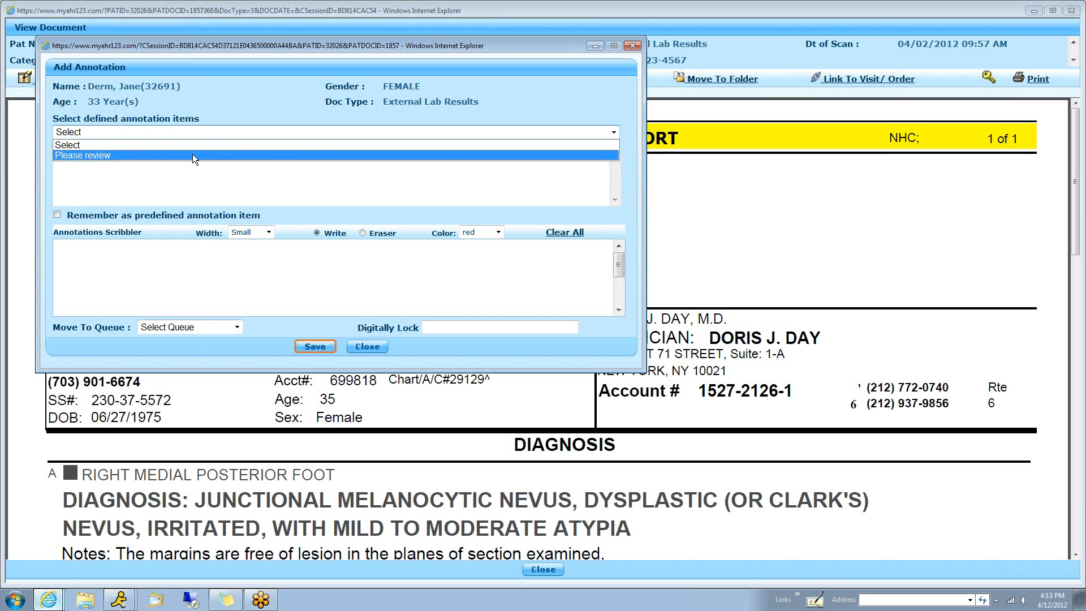
left_click(193, 180)
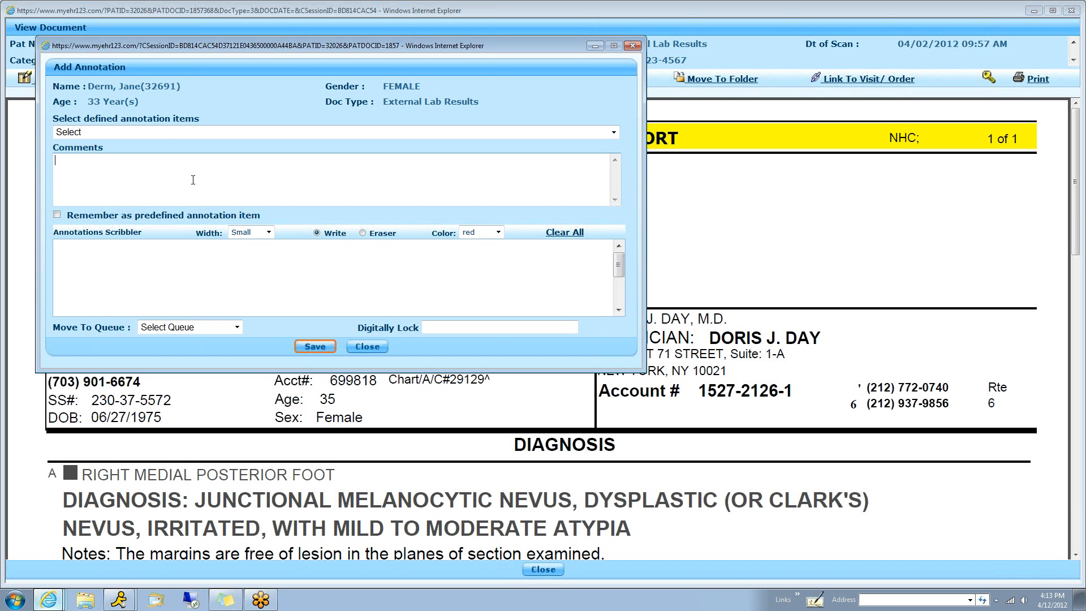
type("everything looks good.")
left_click(230, 327)
left_click(192, 350)
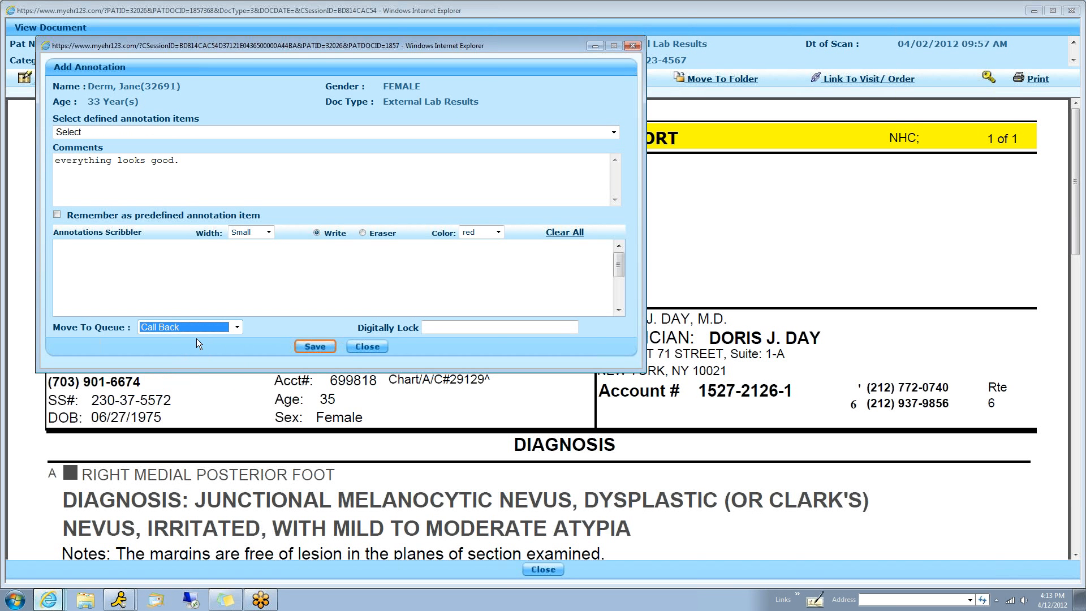
left_click(375, 351)
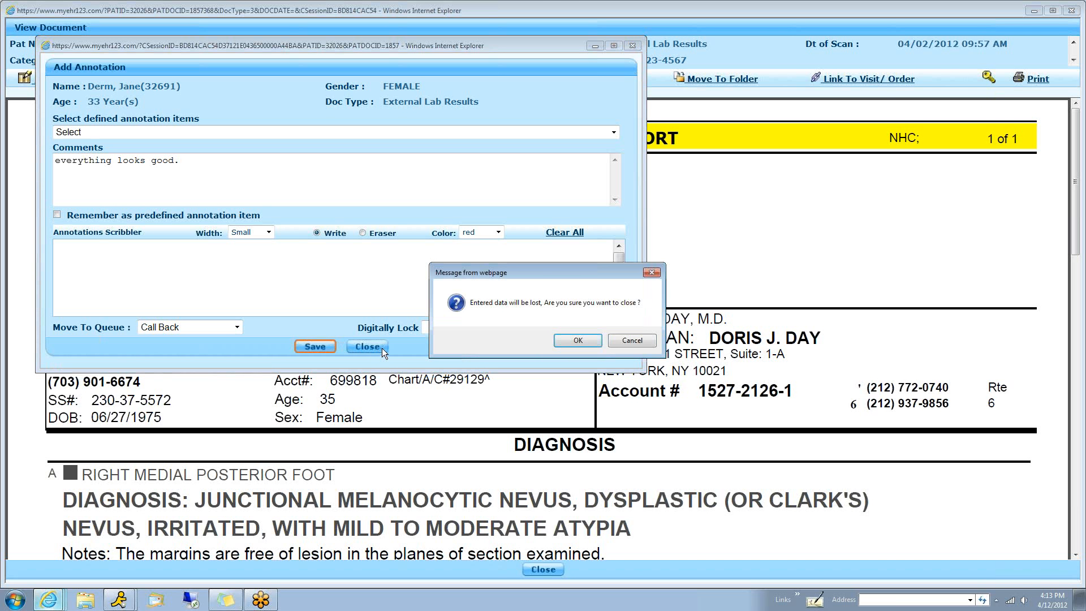
left_click(578, 340)
left_click(542, 572)
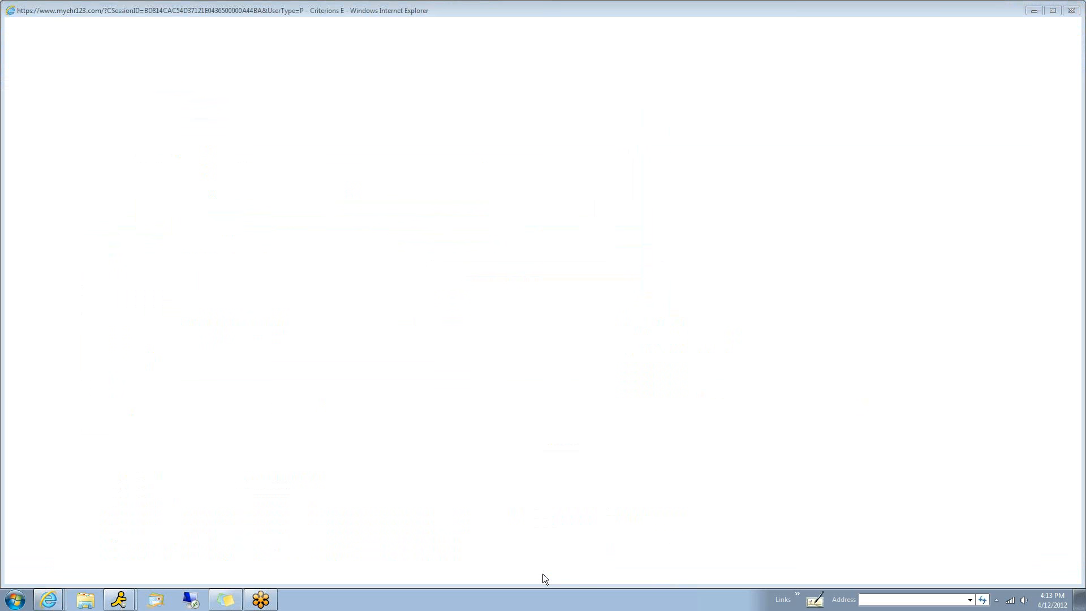
View the "Rx renewal request" message from 04/11/2012 and close it without replying
left_click_drag(563, 191, 646, 195)
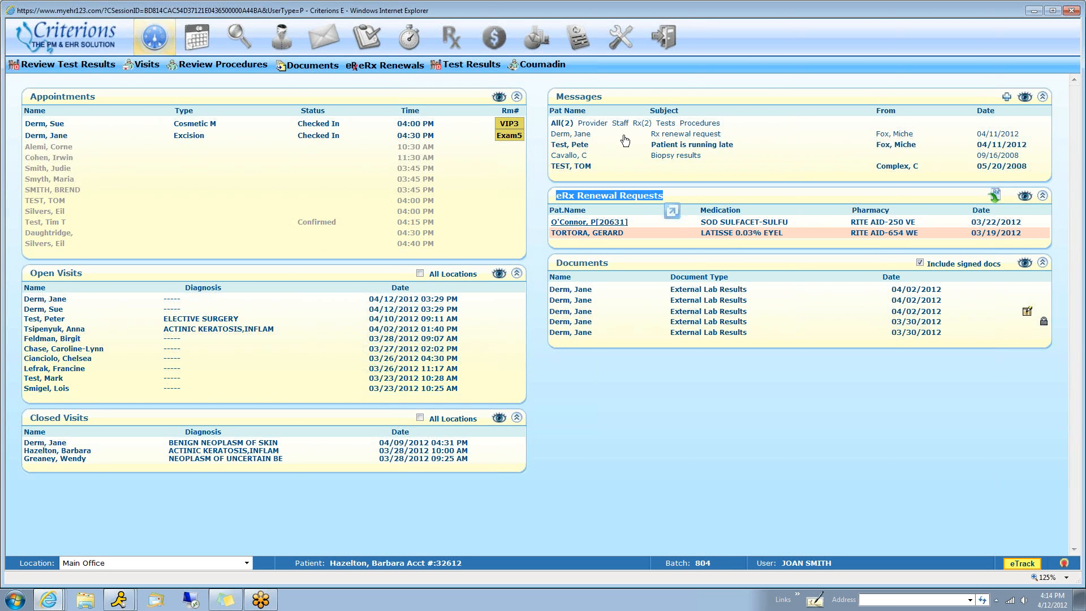
left_click(672, 136)
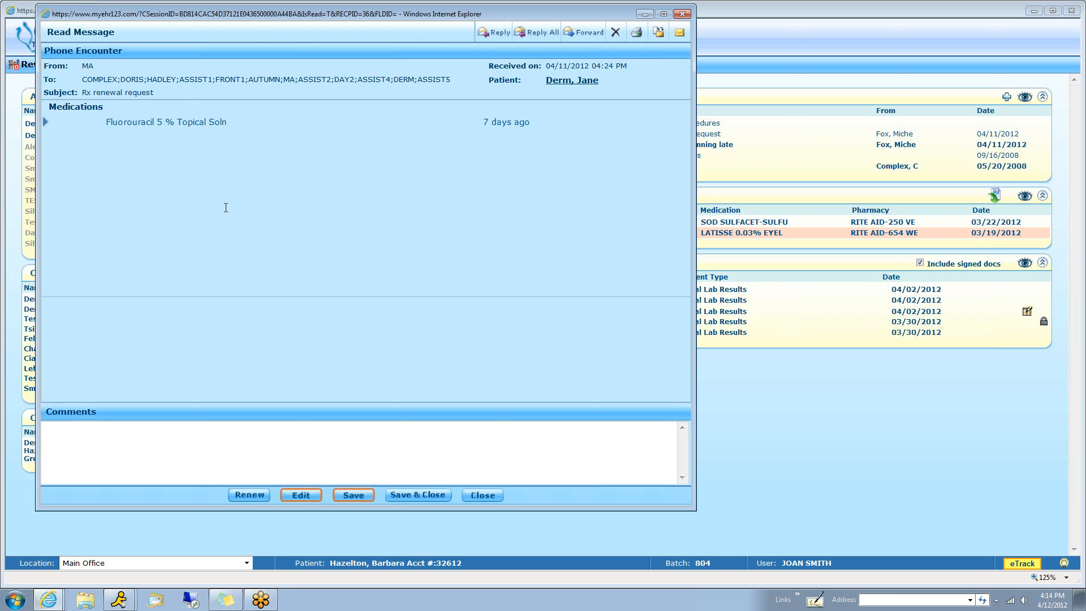
left_click(276, 429)
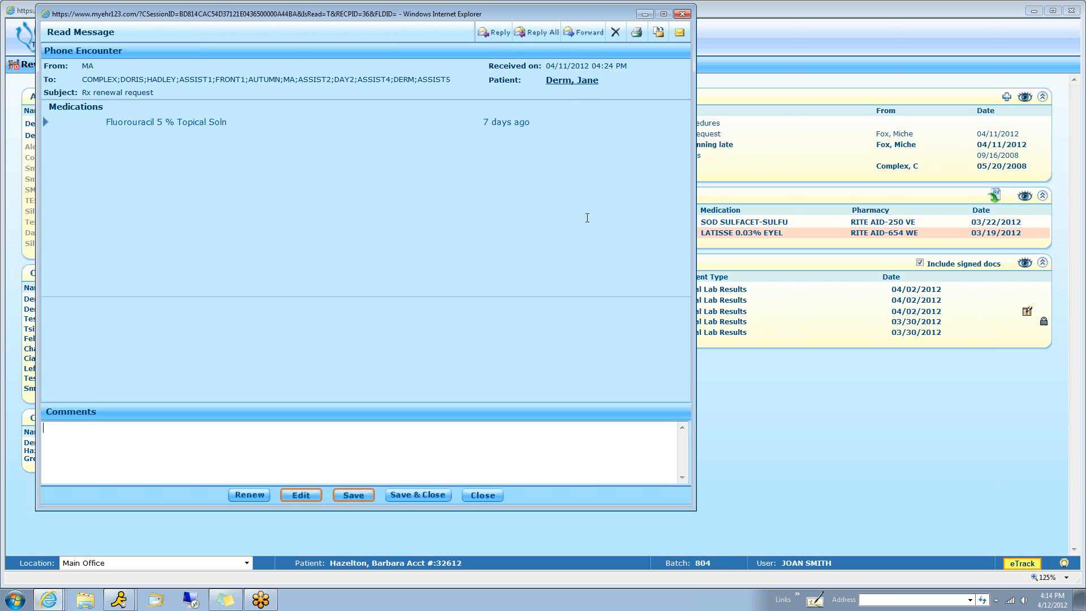
left_click(482, 495)
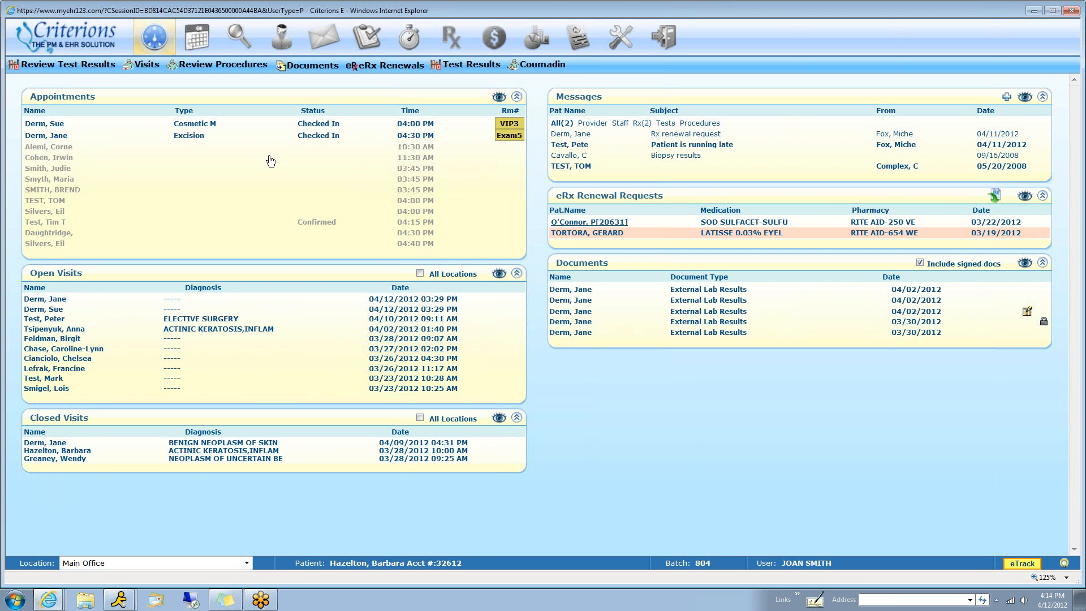
Open the patient record from the checked-in 04:00 PM cosmetic appointment and display the patient's chart
mouse_move(194, 128)
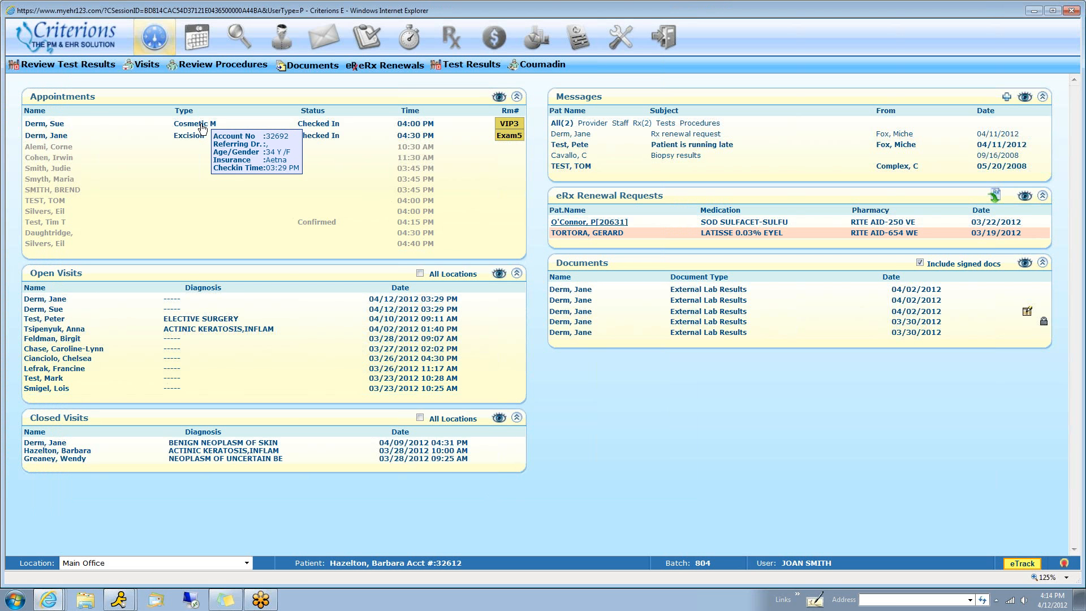
left_click(202, 136)
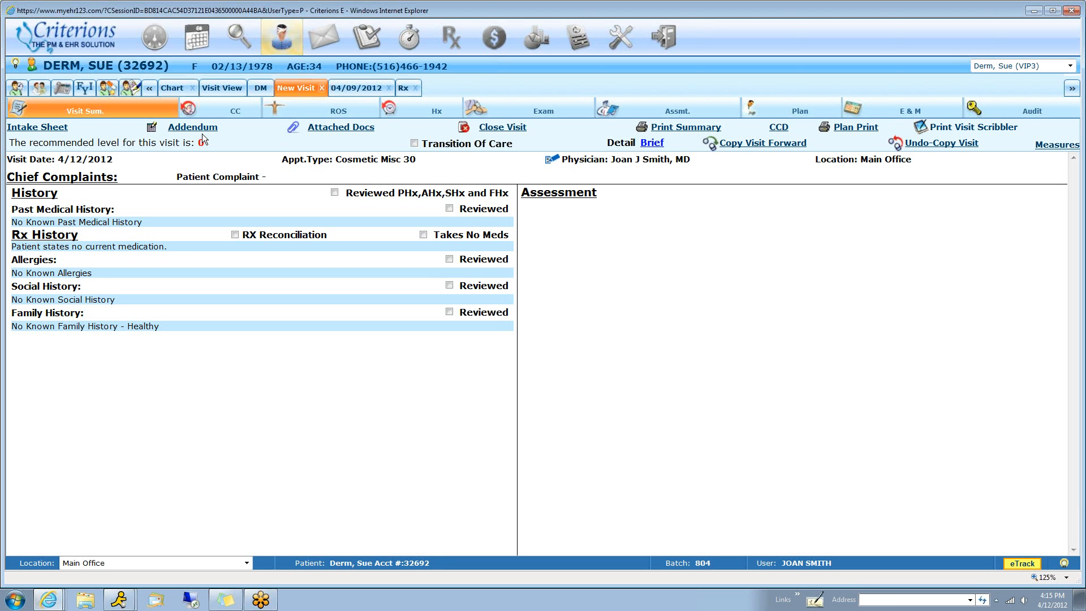
left_click(173, 89)
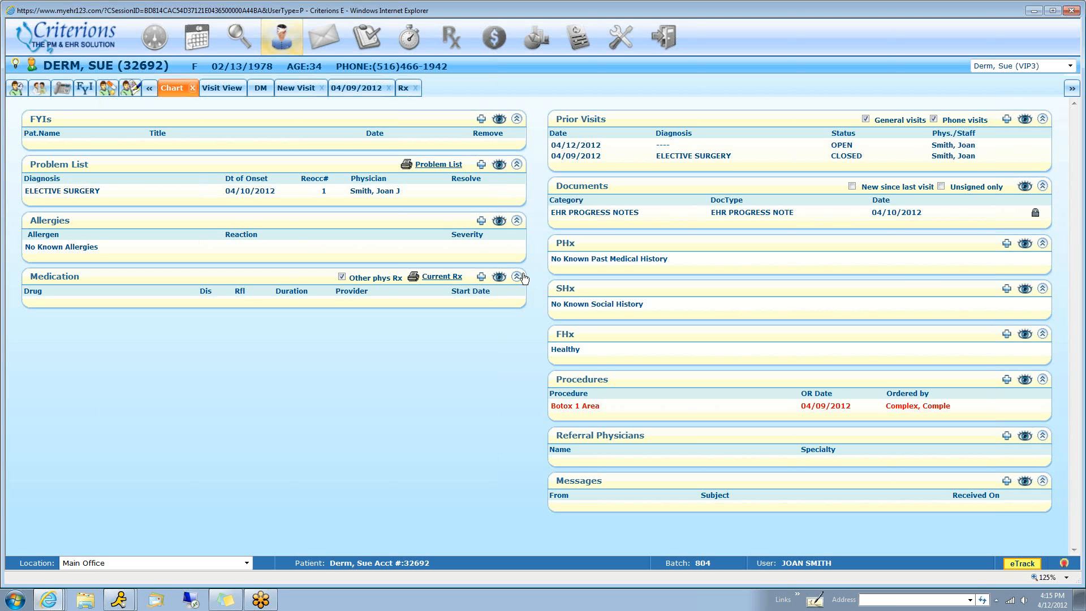
Review the patient's visit timeline, including the procedures and the Botox exam findings from 04/09/2012
left_click(214, 91)
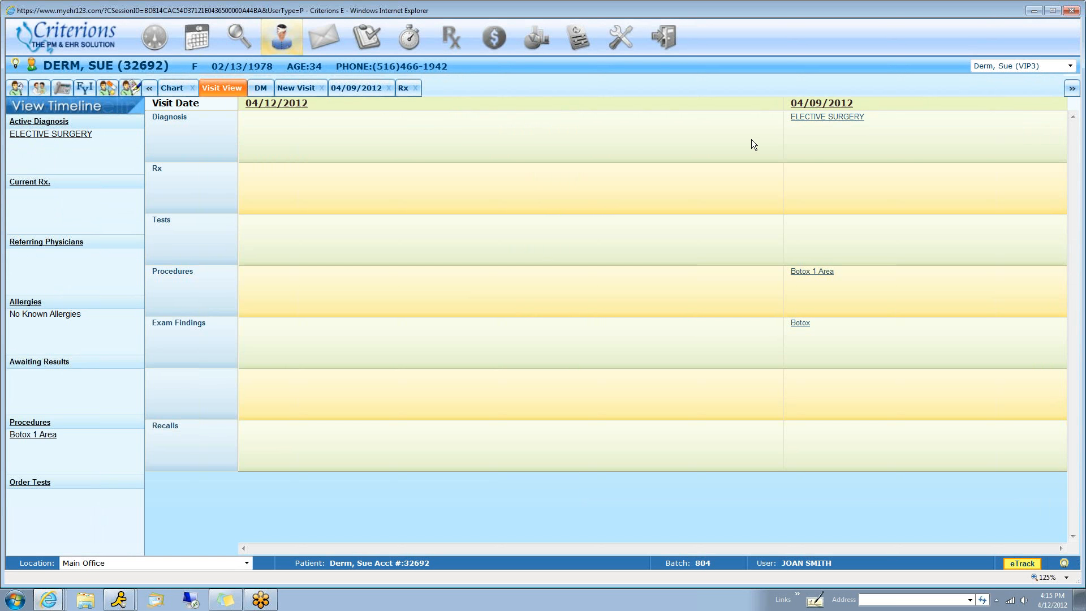
mouse_move(815, 139)
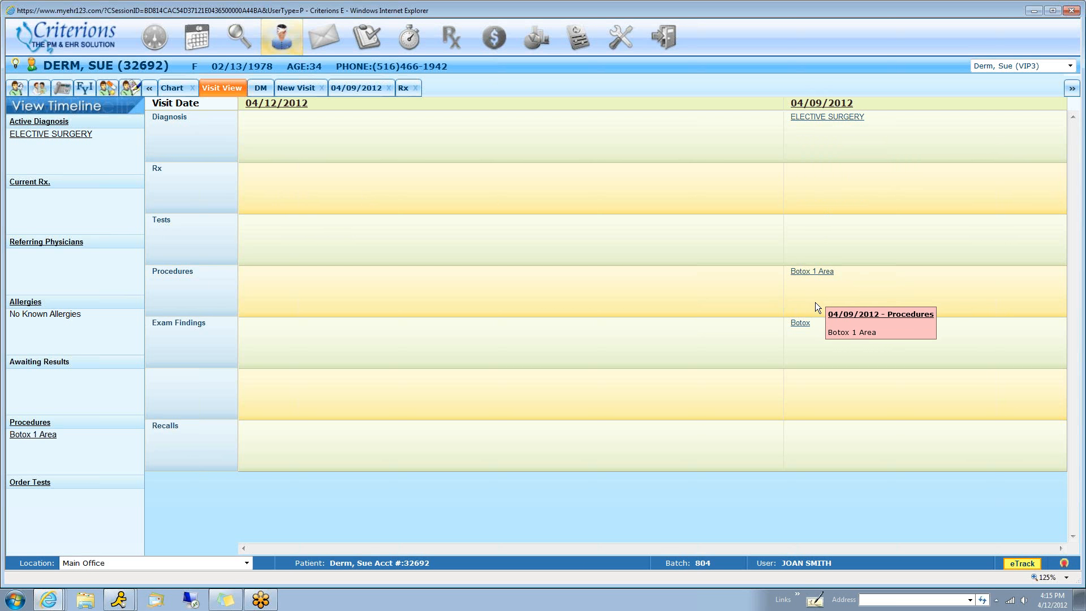
mouse_move(834, 160)
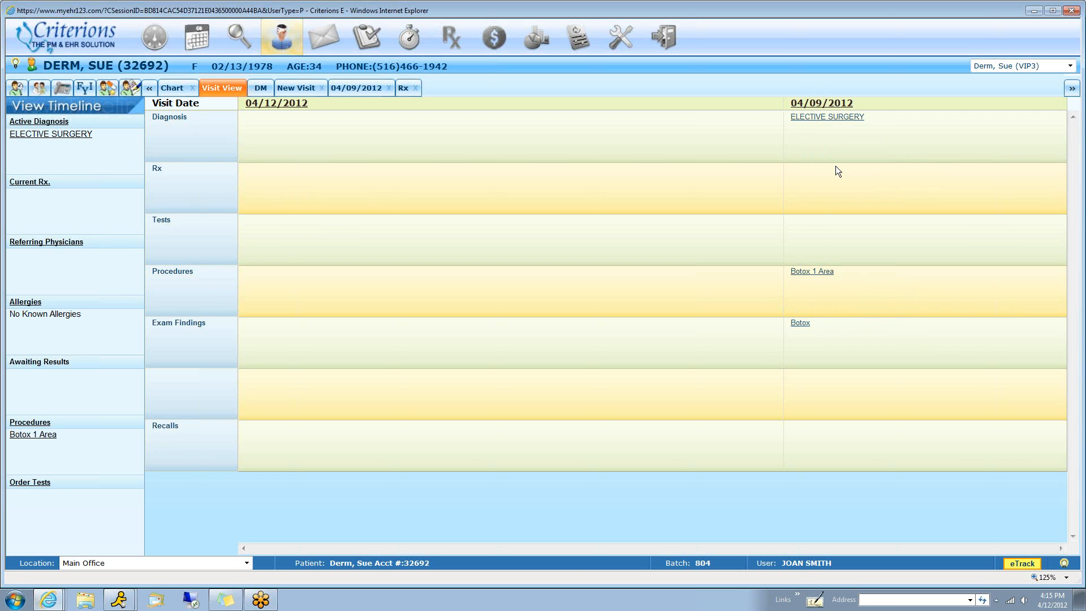
mouse_move(821, 271)
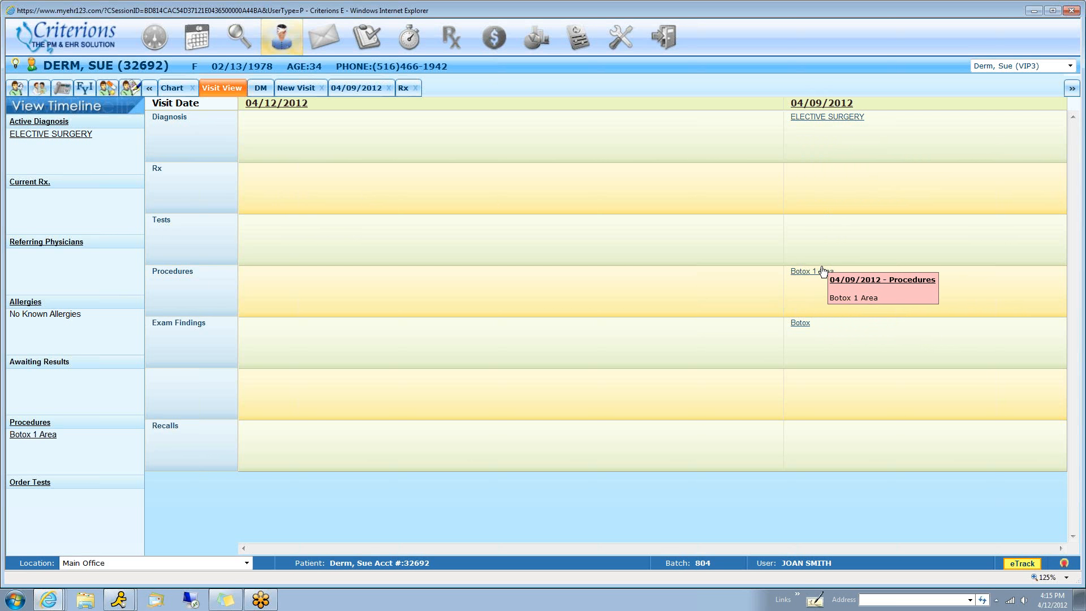
left_click(799, 323)
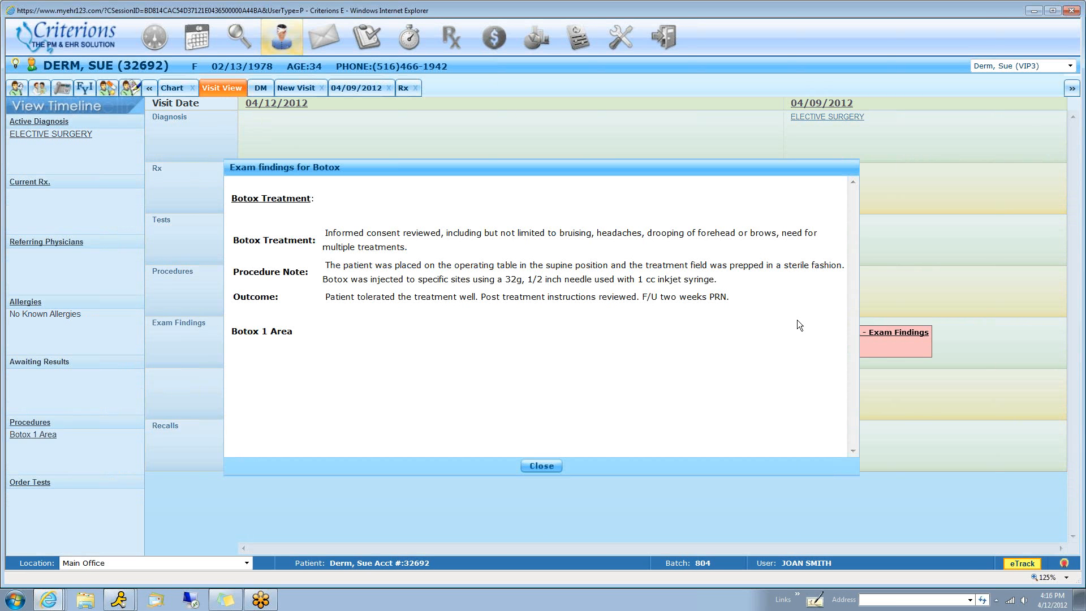
left_click(541, 466)
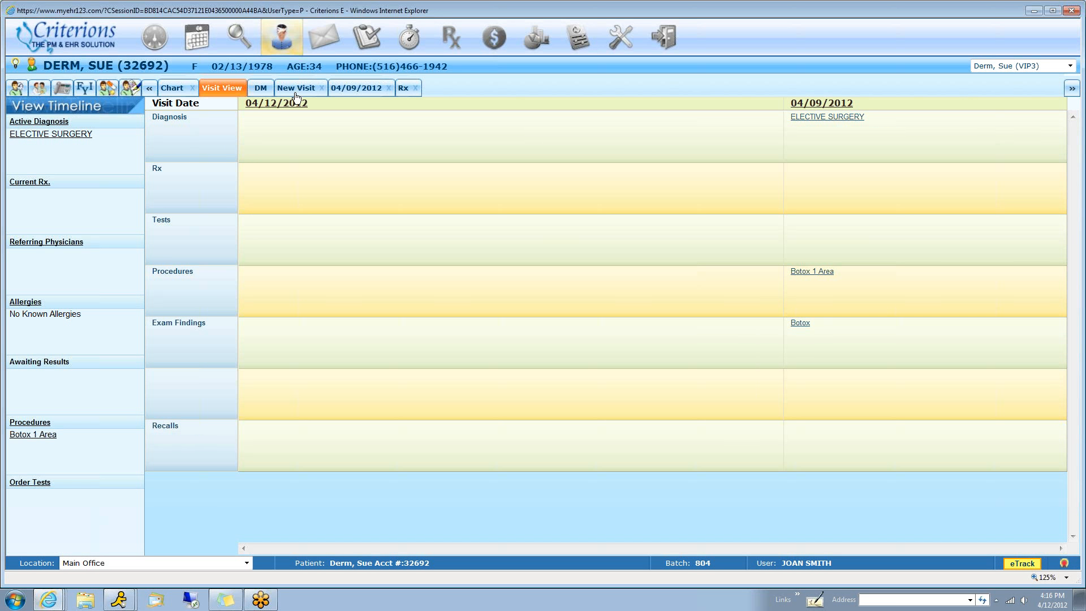
Select the Exam and Assessment of the 04/09/2012 visit for copying forward to the 04/12/2012 visit, and close without copying
left_click(354, 89)
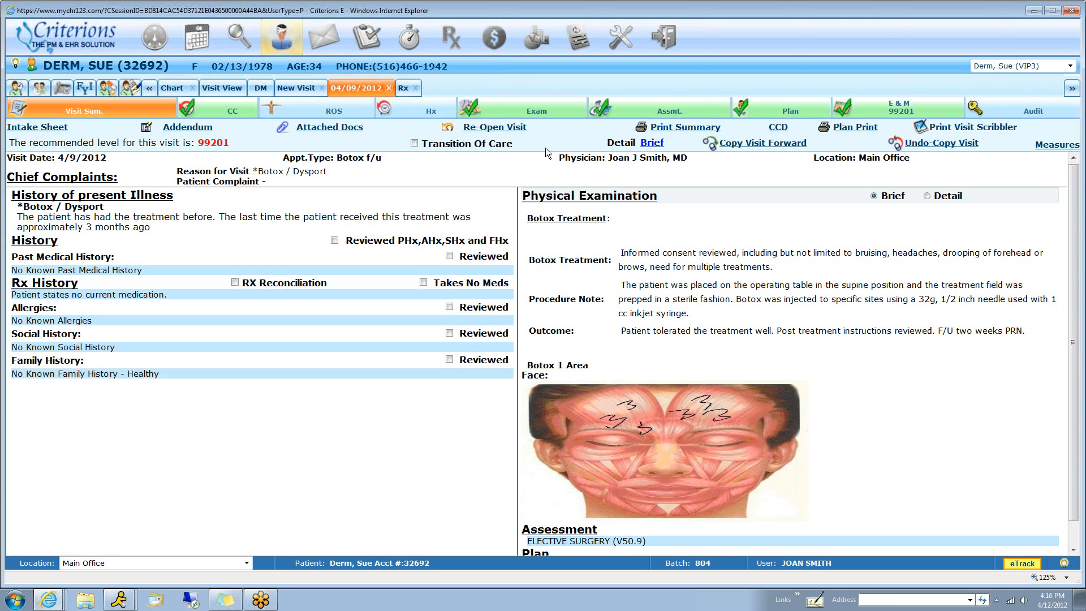
left_click(757, 148)
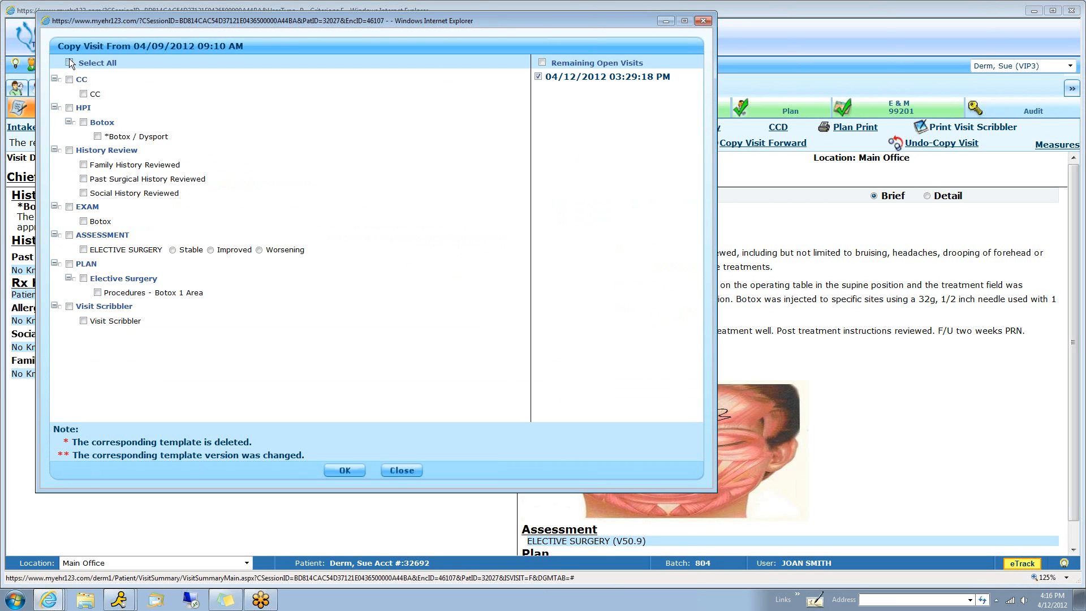
left_click(69, 206)
left_click(69, 236)
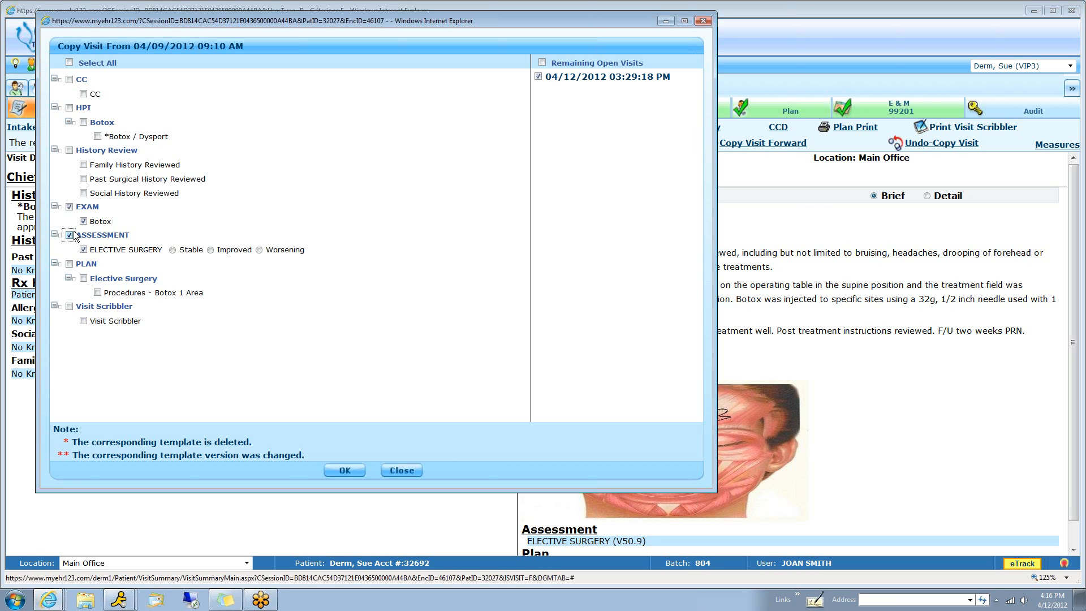
left_click(407, 472)
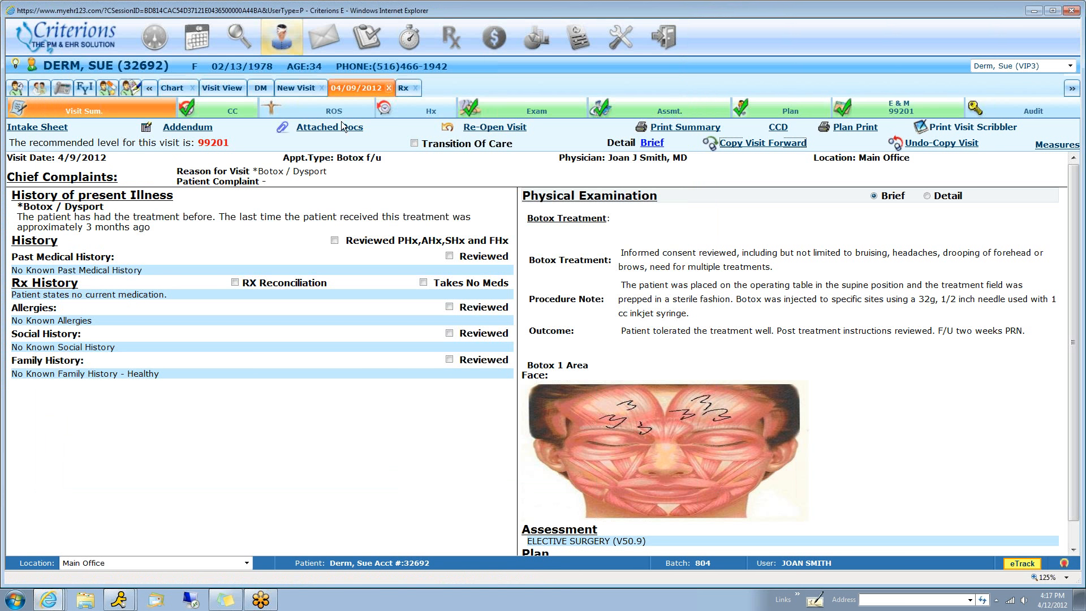
Add *Botox / Dysport as a chief complaint in the new visit and open its history questions
left_click(292, 88)
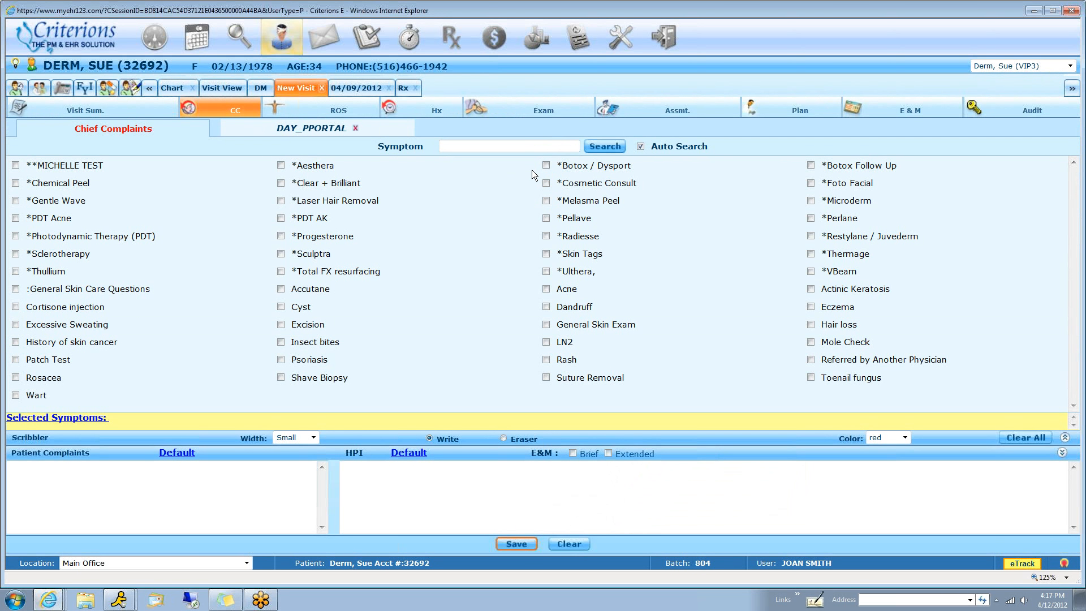
left_click(547, 166)
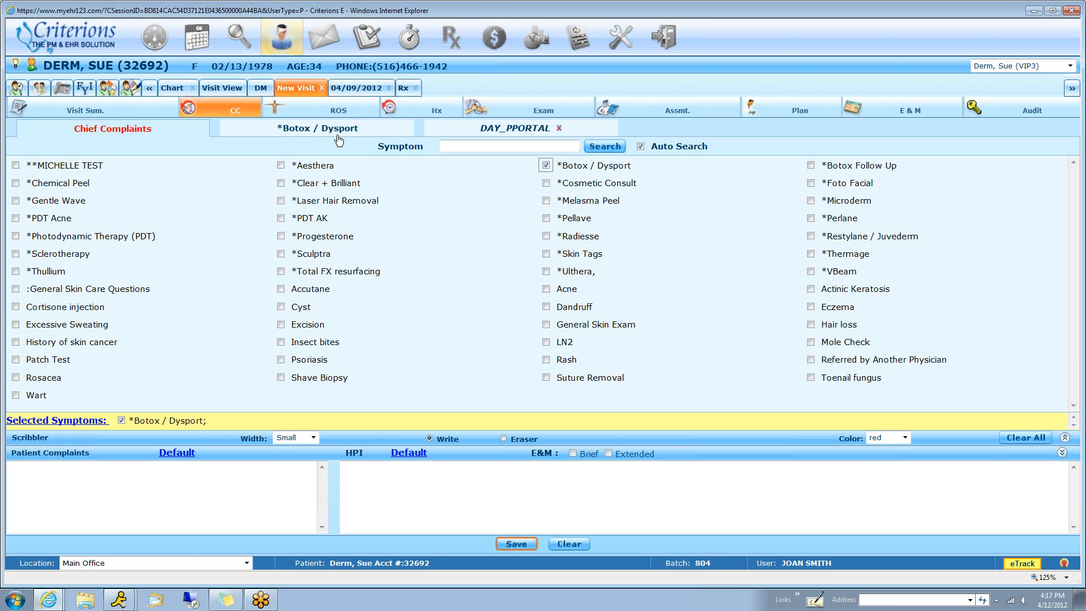
left_click(297, 129)
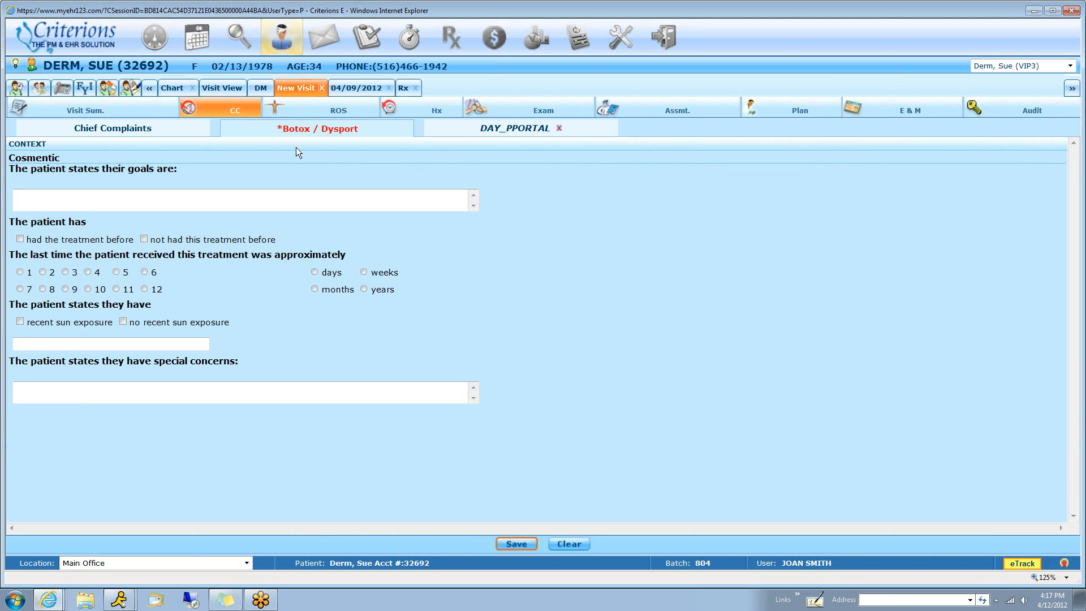
Record that the patient had the treatment before, about 3 months ago, with recent sun exposure, and open the visit's exam
left_click(165, 206)
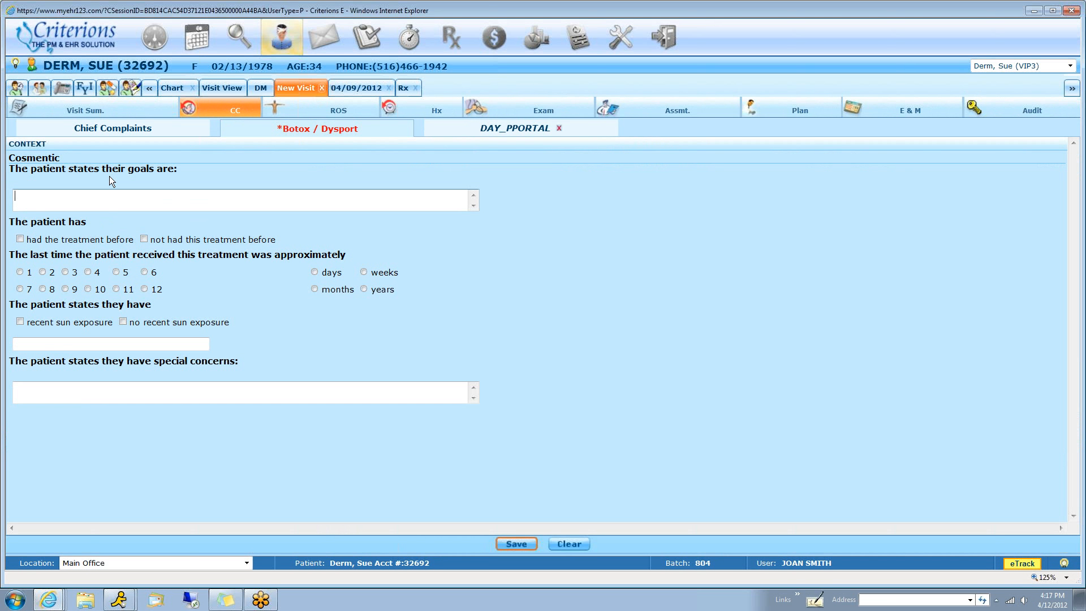
left_click(20, 239)
left_click(66, 272)
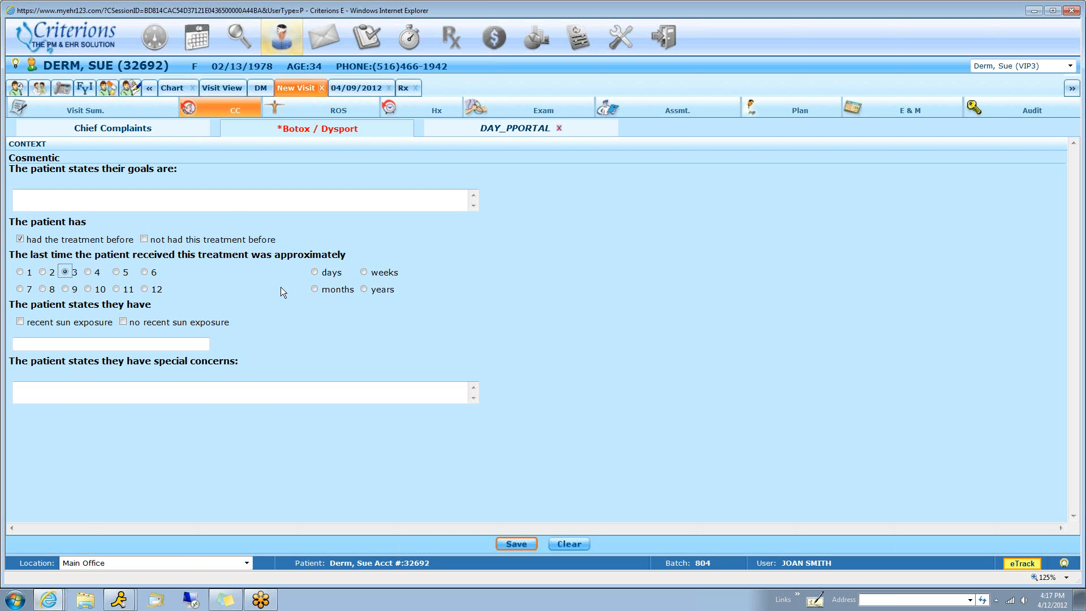
left_click(315, 289)
left_click(19, 321)
left_click(544, 107)
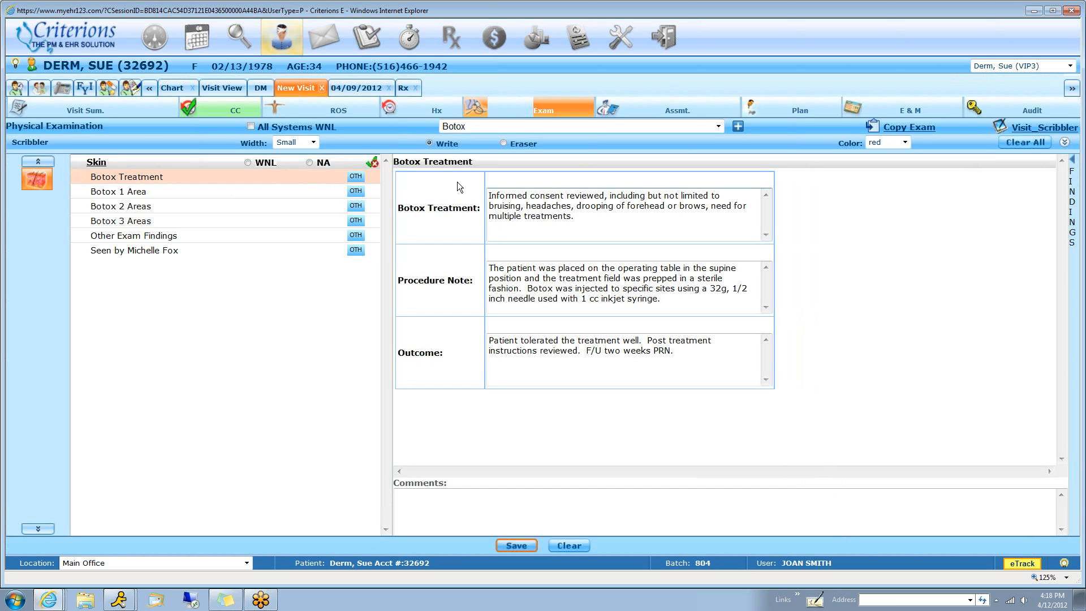
Record the Botox Treatment exam text and a Botox 1 Area finding linked to the ELECTIVE SURGERY problem
left_click(537, 357)
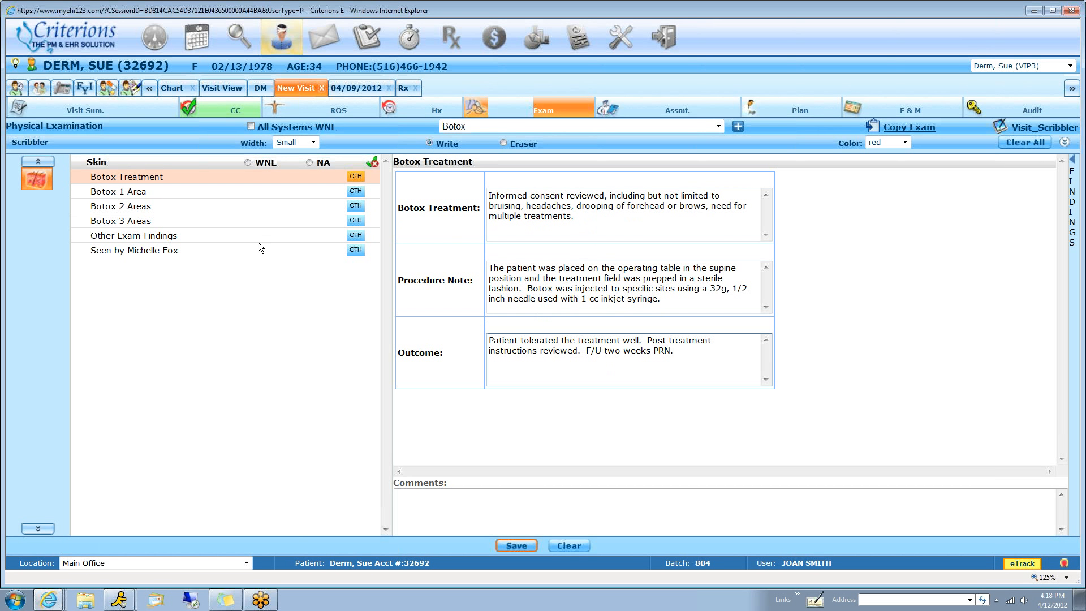
left_click(137, 194)
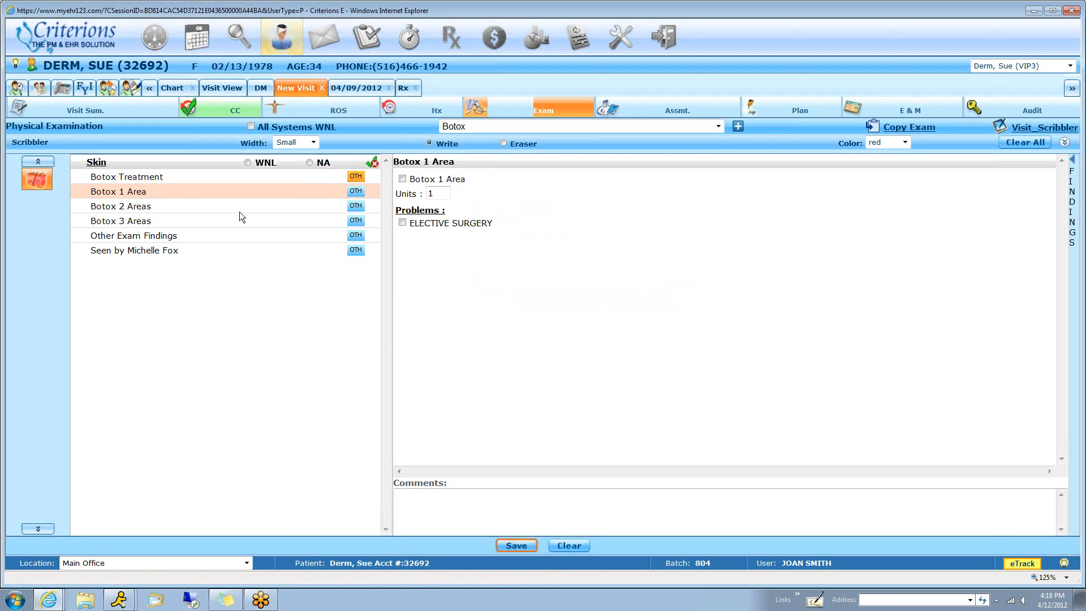
left_click(403, 180)
left_click(403, 223)
Handwrite 3s at the forehead and brow sites on the visit's Face diagram, scribble a note beside the chin, and save and close it
left_click(1040, 128)
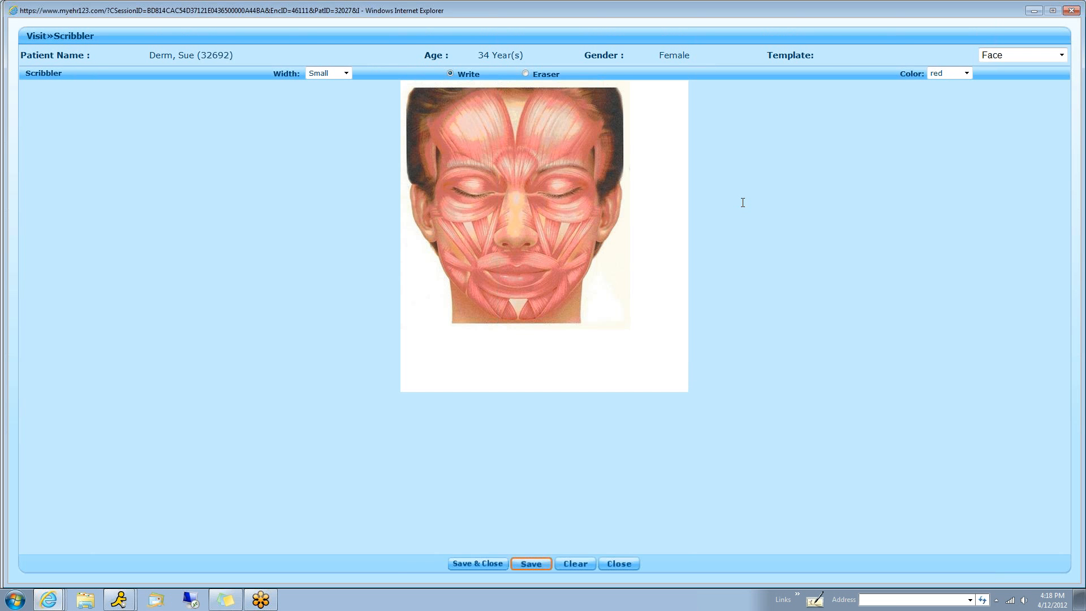
mouse_move(542, 144)
left_mouse_down()
mouse_move(551, 150)
mouse_move(541, 160)
mouse_move(474, 164)
left_mouse_up()
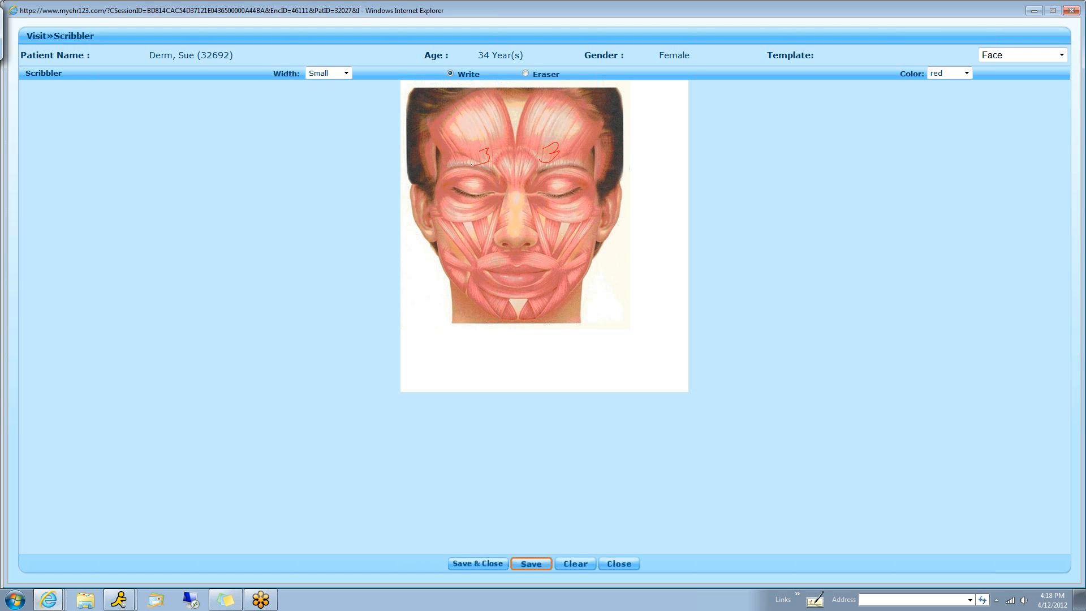
mouse_move(490, 128)
left_mouse_down()
mouse_move(496, 145)
mouse_move(534, 135)
mouse_move(574, 169)
left_mouse_up()
left_click_drag(501, 166, 505, 176)
left_click_drag(577, 342, 637, 289)
mouse_move(601, 327)
left_mouse_down()
mouse_move(660, 319)
mouse_move(672, 350)
left_mouse_up()
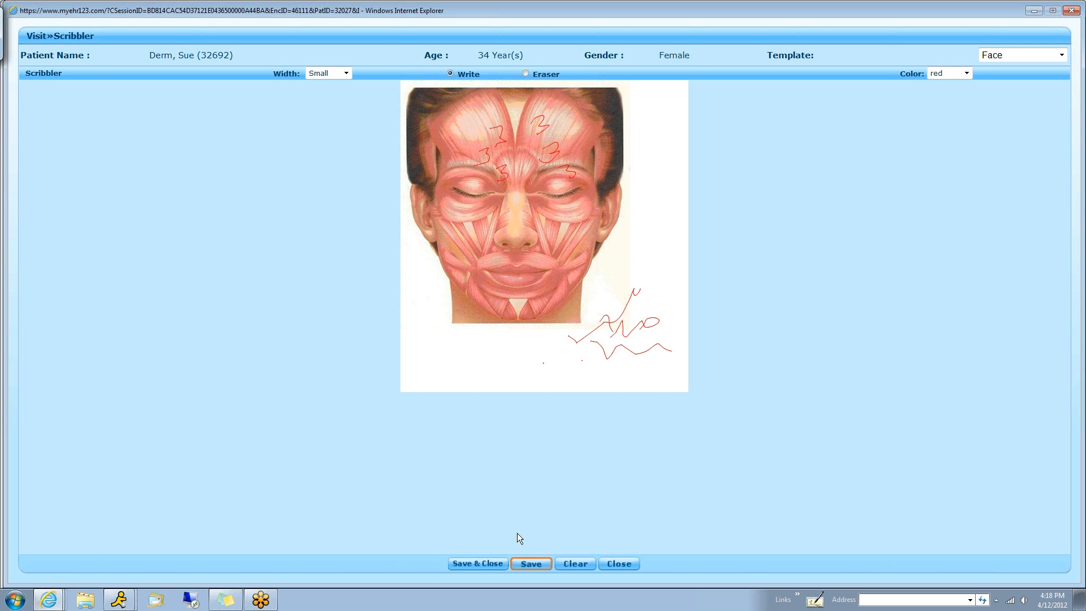
left_click(485, 563)
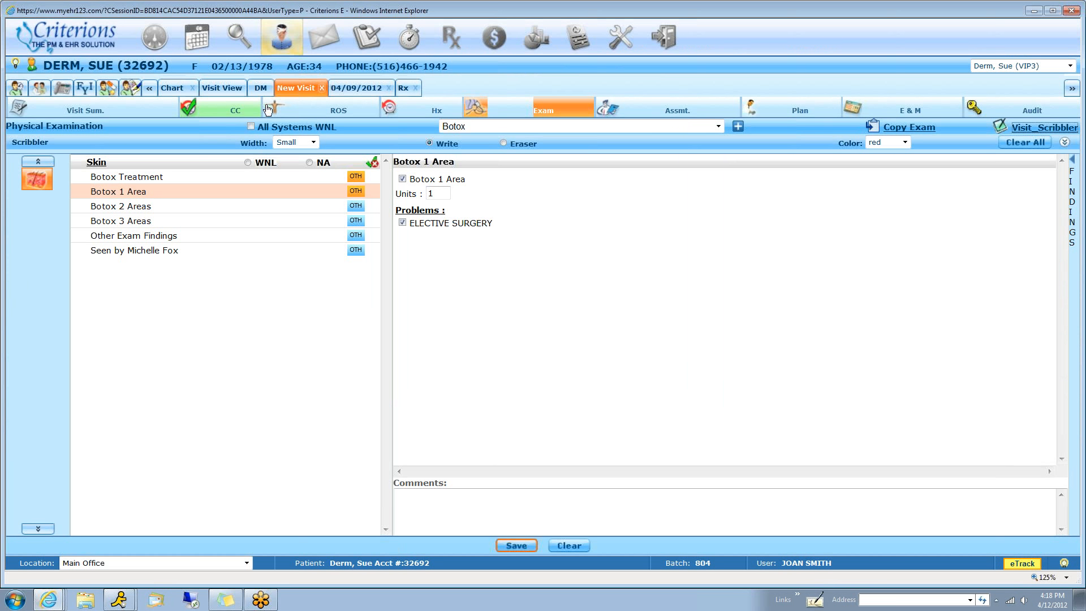
Review the Botox visit's summary and open the checked-in 04:30 PM Excision appointment from the dashboard
left_click(118, 113)
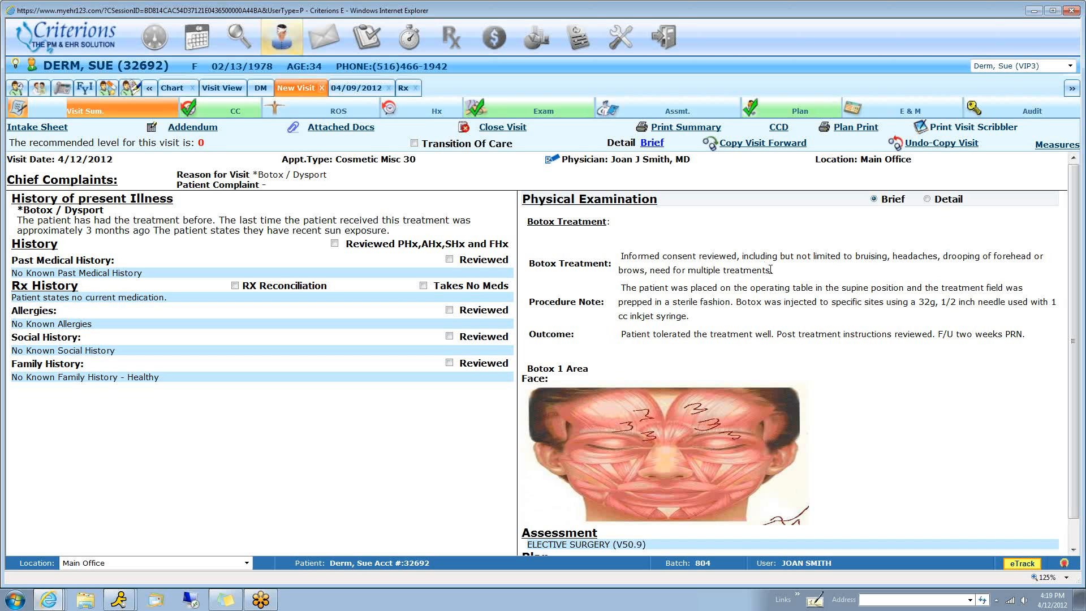
scroll(690, 351, "down", 1)
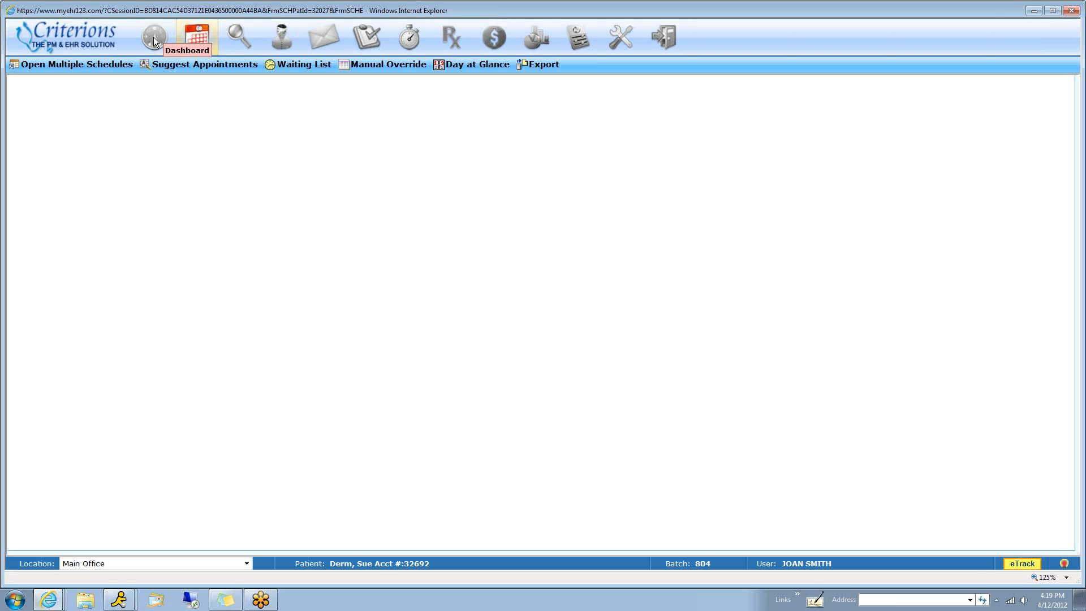
left_click(154, 34)
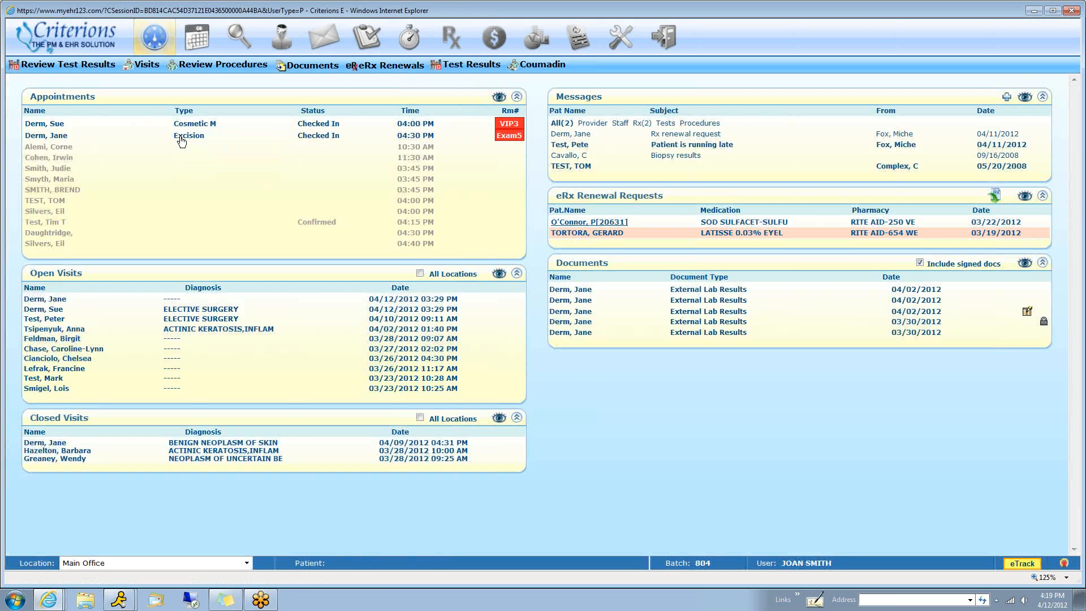
left_click(181, 141)
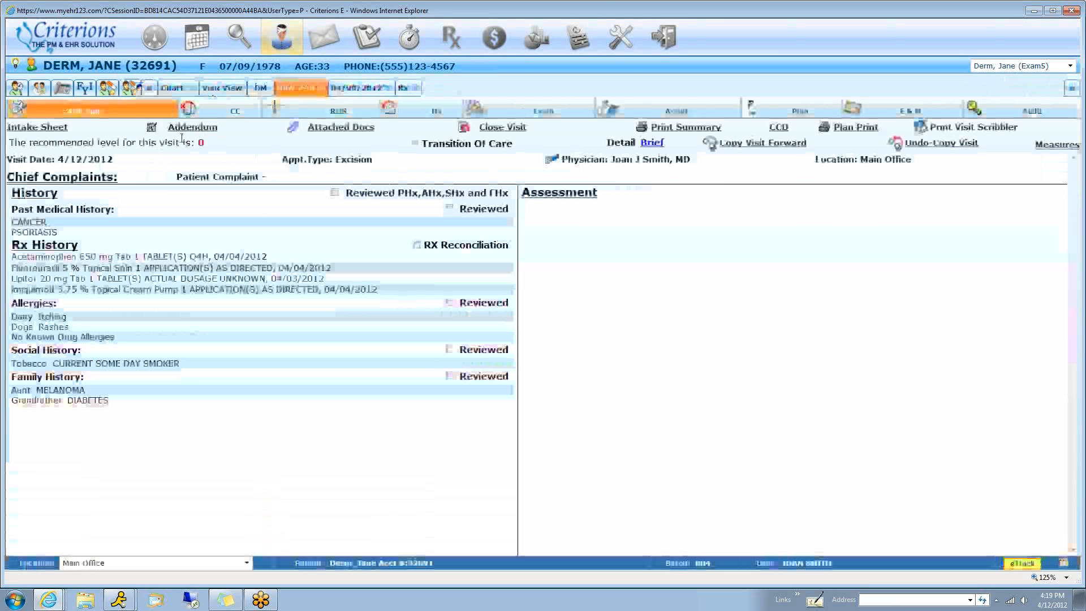
Examine the patient's visit timeline for the diagnoses, procedures and exam findings of the 04/09/2012, 04/04/2012 and 03/30/2012 visits
left_click(232, 91)
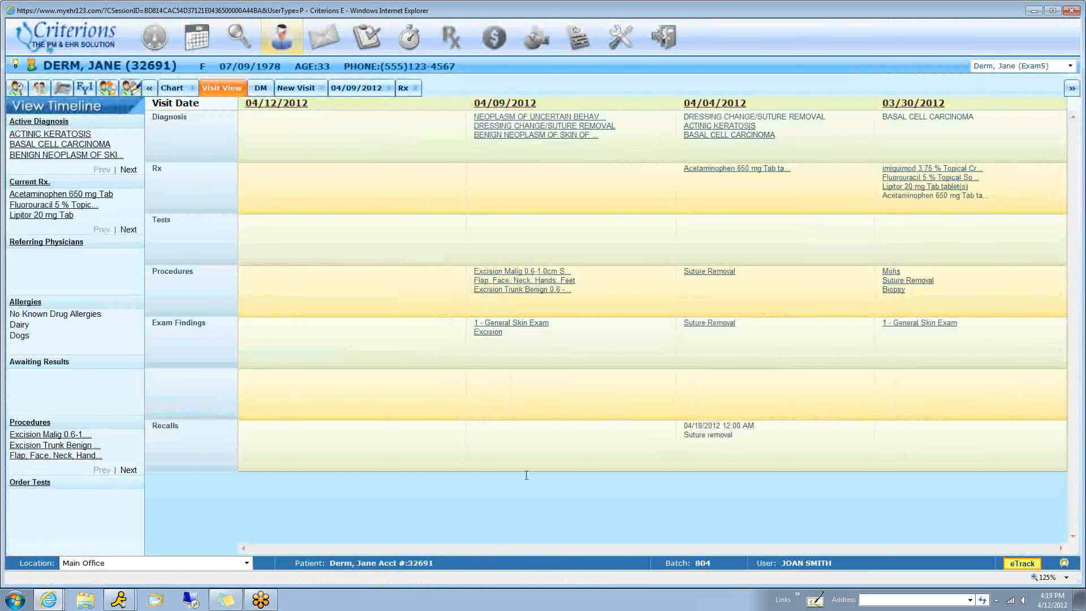
mouse_move(601, 363)
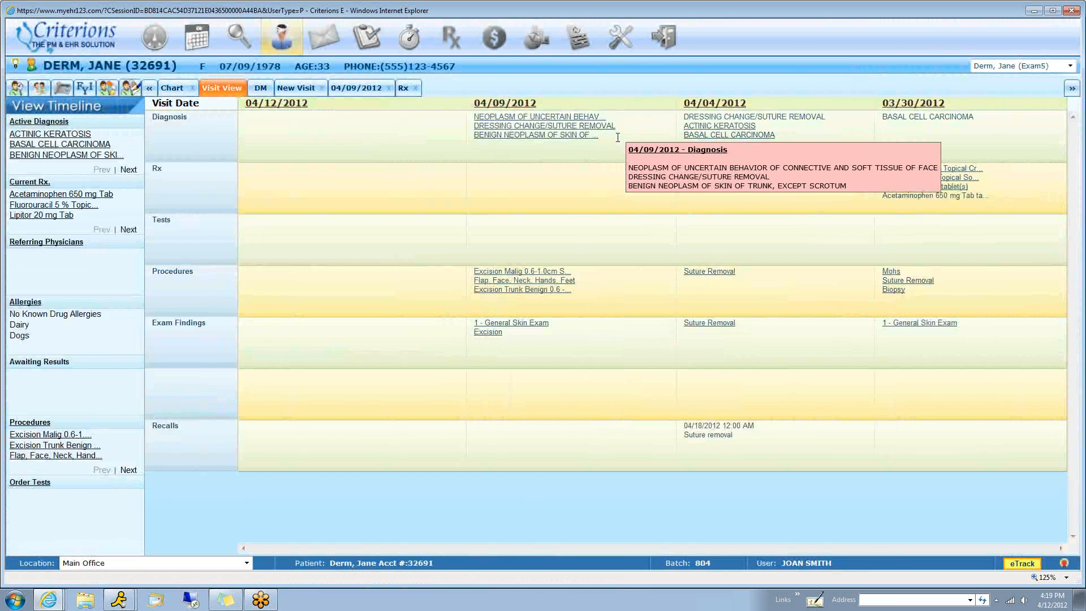
mouse_move(585, 285)
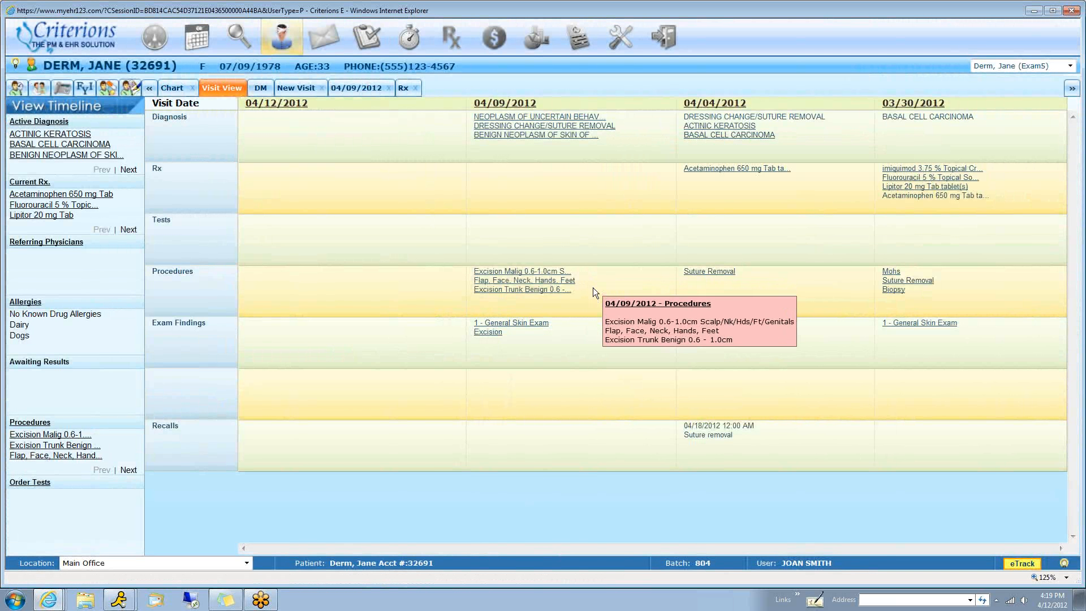
mouse_move(583, 329)
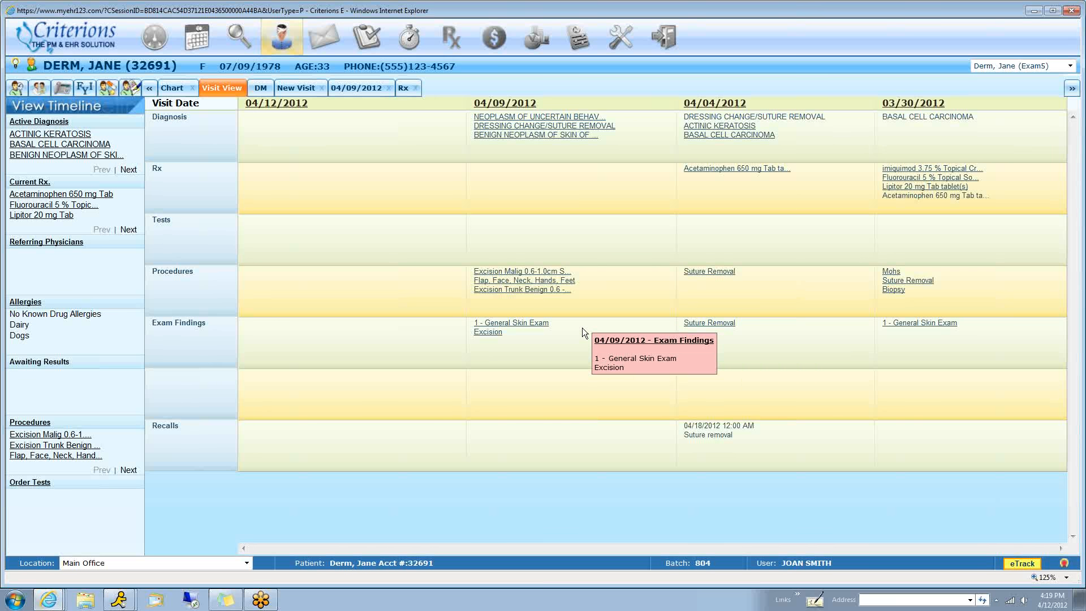
mouse_move(732, 187)
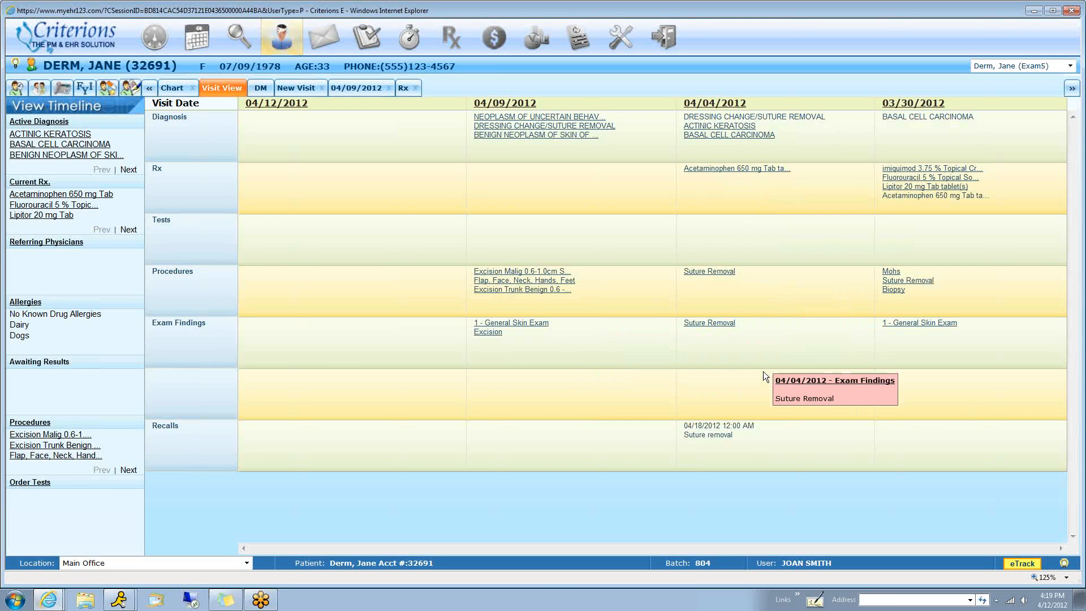
mouse_move(883, 345)
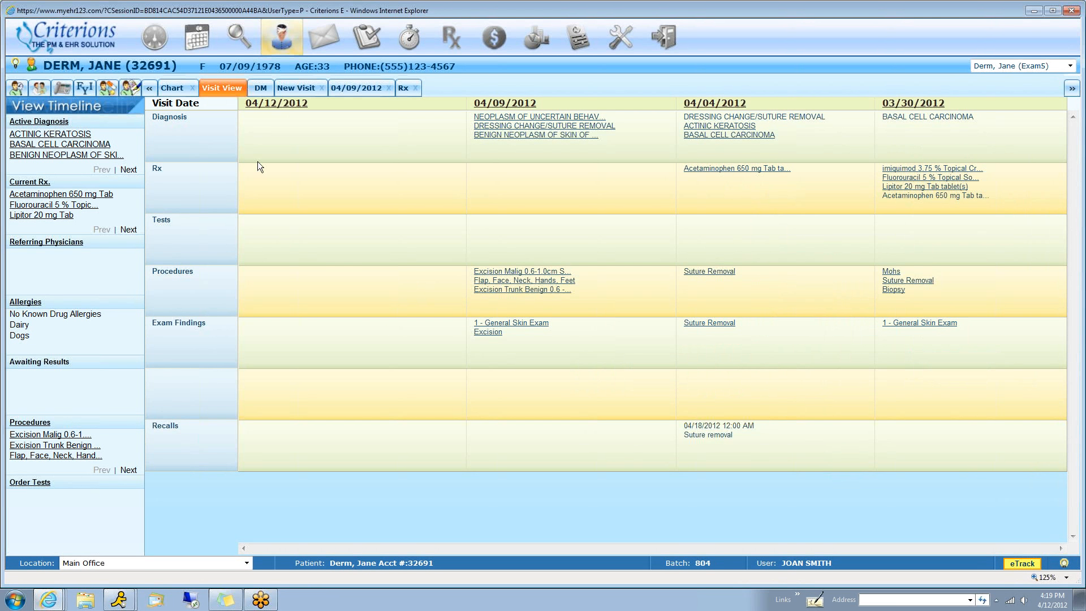
Insert the default HPI text in the new visit's chief complaint and complete it with "wart removal."
left_click(297, 89)
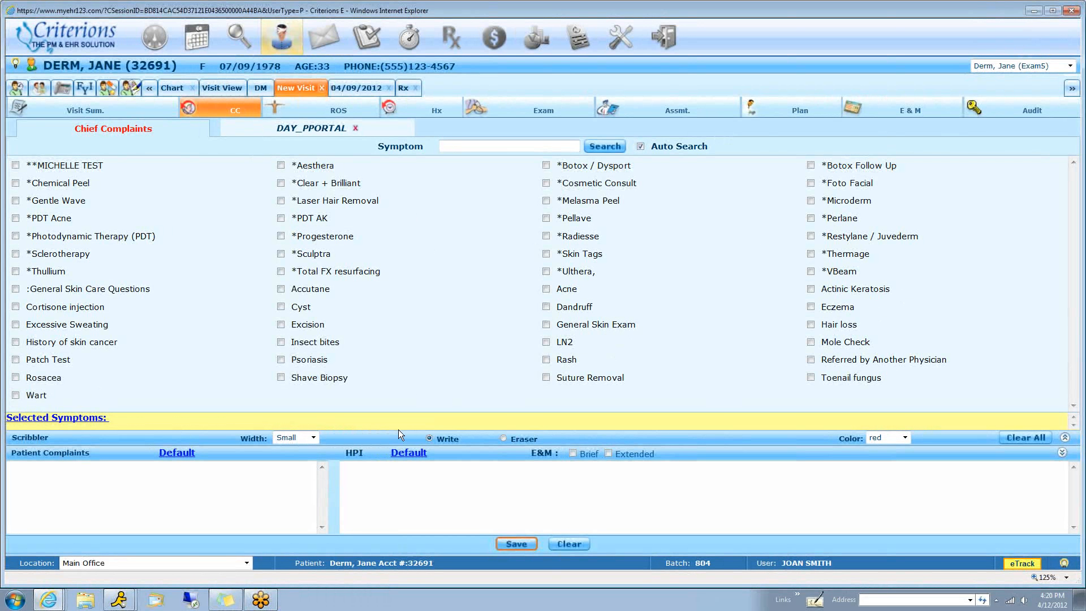
left_click(404, 453)
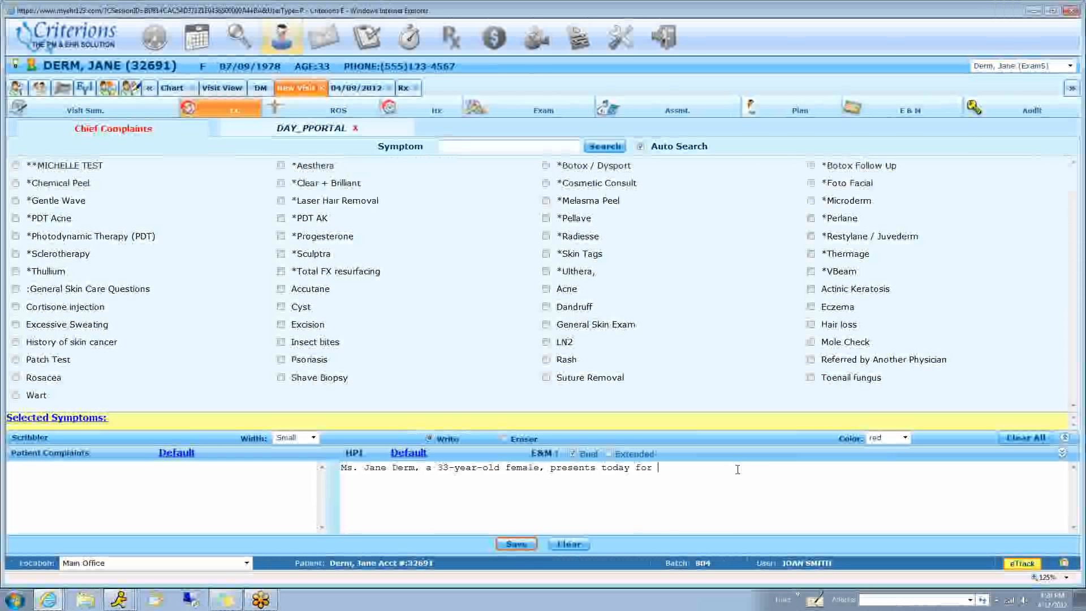
type("wart re")
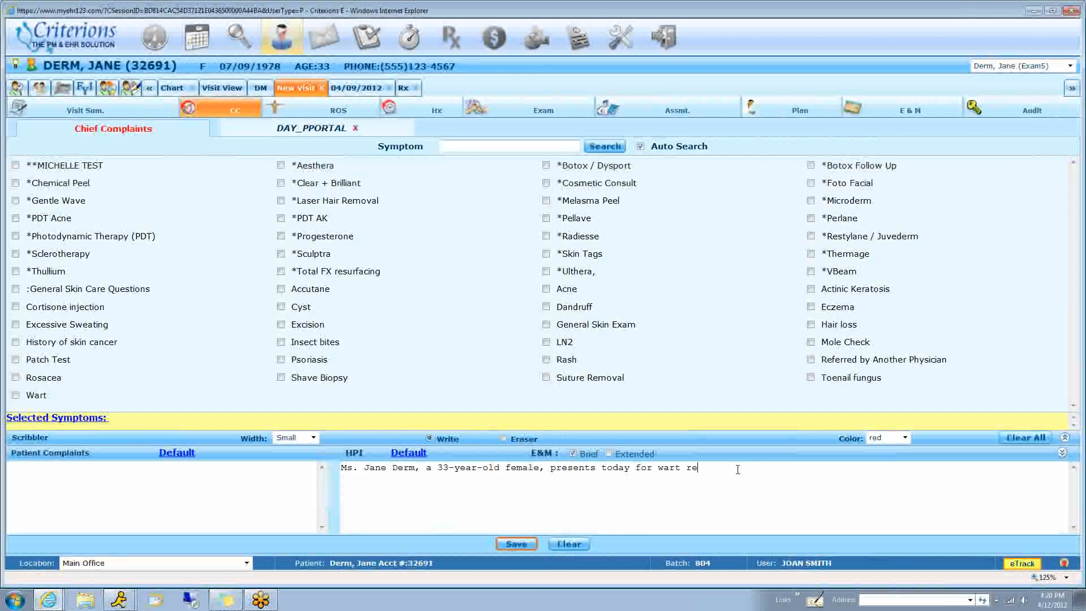
type("moval.")
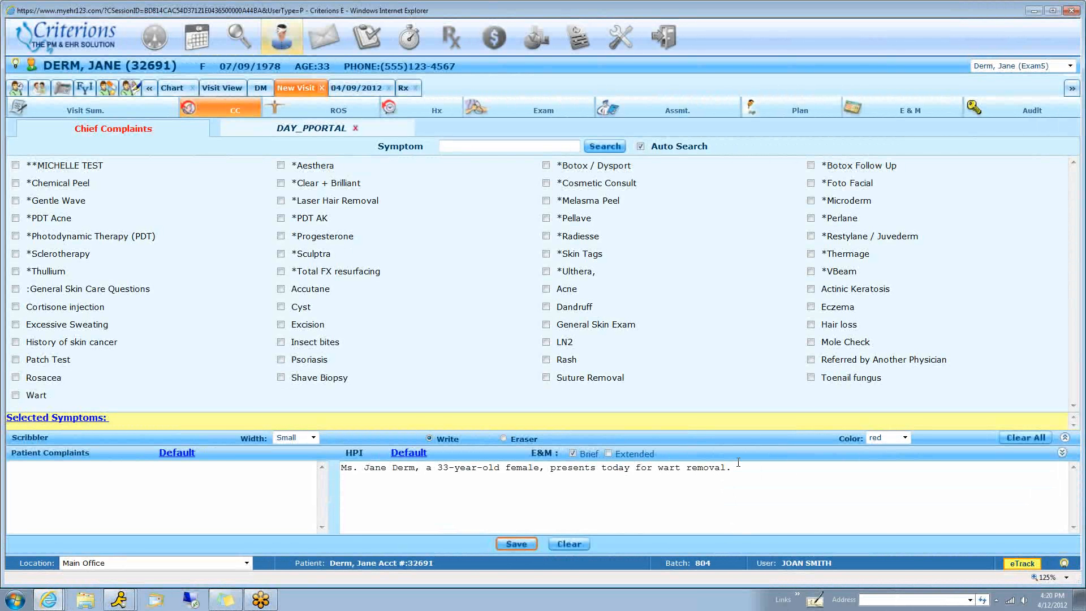
Handwrite "You can handwright" in red in the chief complaint scribbler and add a few wavy lines beside it
left_click(763, 435)
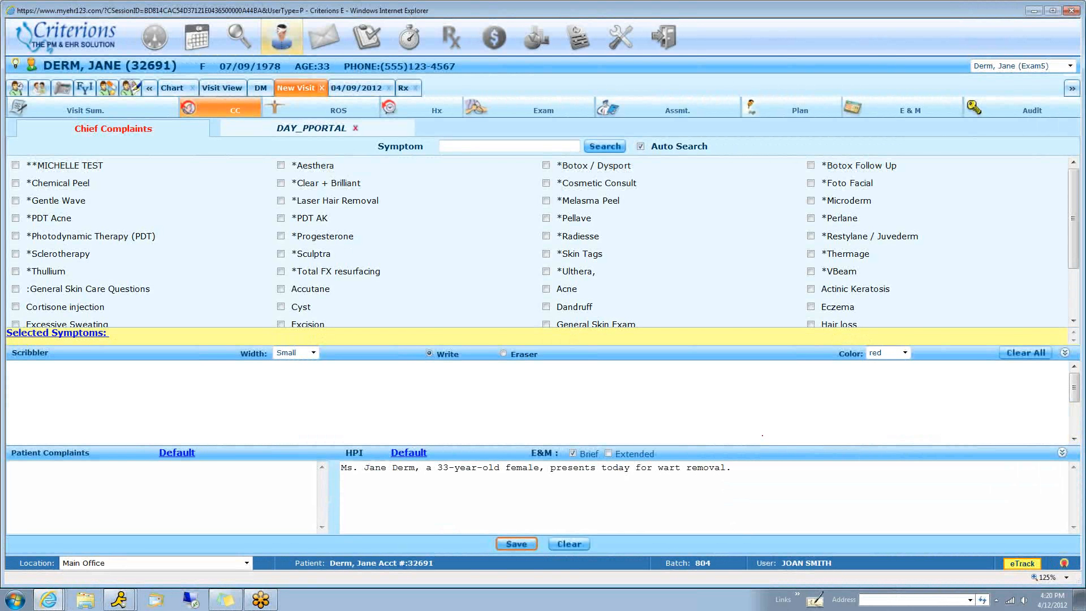
left_click_drag(133, 380, 148, 403)
mouse_move(157, 373)
left_mouse_down()
mouse_move(141, 418)
mouse_move(162, 396)
mouse_move(229, 411)
left_mouse_up()
mouse_move(247, 398)
left_mouse_down()
mouse_move(240, 404)
mouse_move(257, 406)
left_mouse_up()
left_click_drag(261, 396, 278, 412)
left_click_drag(309, 375, 332, 415)
mouse_move(347, 401)
left_mouse_down()
mouse_move(351, 416)
mouse_move(380, 420)
left_mouse_up()
left_click_drag(384, 372, 385, 410)
mouse_move(395, 399)
left_mouse_down()
mouse_move(404, 410)
mouse_move(421, 387)
mouse_move(444, 391)
mouse_move(474, 433)
left_mouse_up()
left_click(458, 405)
mouse_move(482, 373)
left_mouse_down()
mouse_move(498, 408)
mouse_move(521, 382)
mouse_move(512, 423)
mouse_move(531, 372)
left_mouse_up()
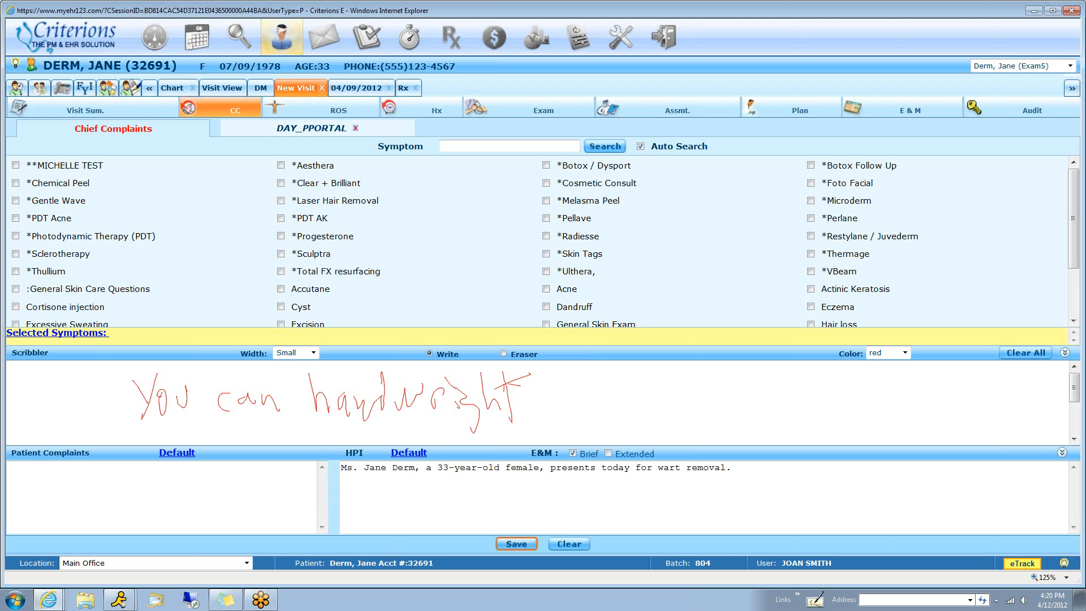
left_click_drag(649, 387, 672, 385)
mouse_move(679, 378)
left_mouse_down()
mouse_move(687, 395)
mouse_move(787, 393)
left_mouse_up()
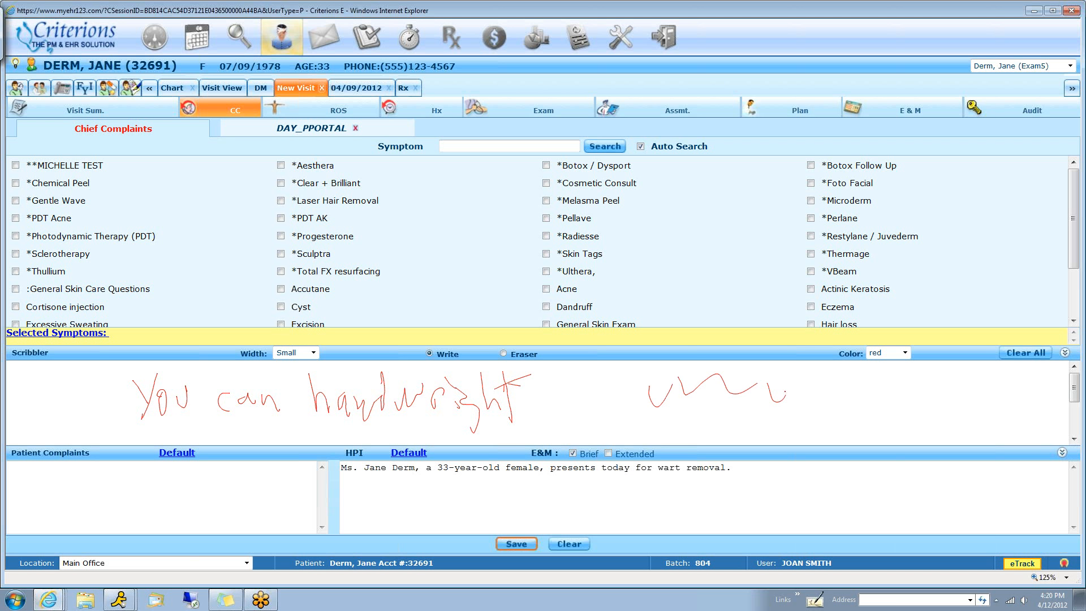
left_click_drag(680, 421, 743, 431)
mouse_move(759, 421)
left_mouse_down()
mouse_move(797, 415)
mouse_move(893, 431)
left_mouse_up()
Add General Skin Exam and LN2 as chief complaints and collapse the scribbler area
scroll(399, 216, "down", 3)
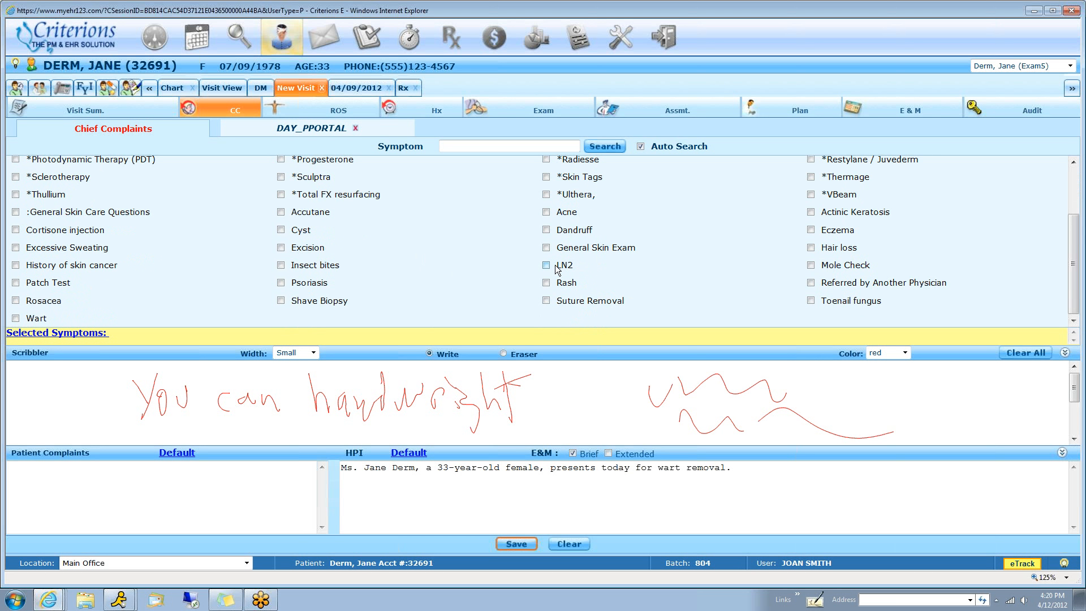
left_click(545, 248)
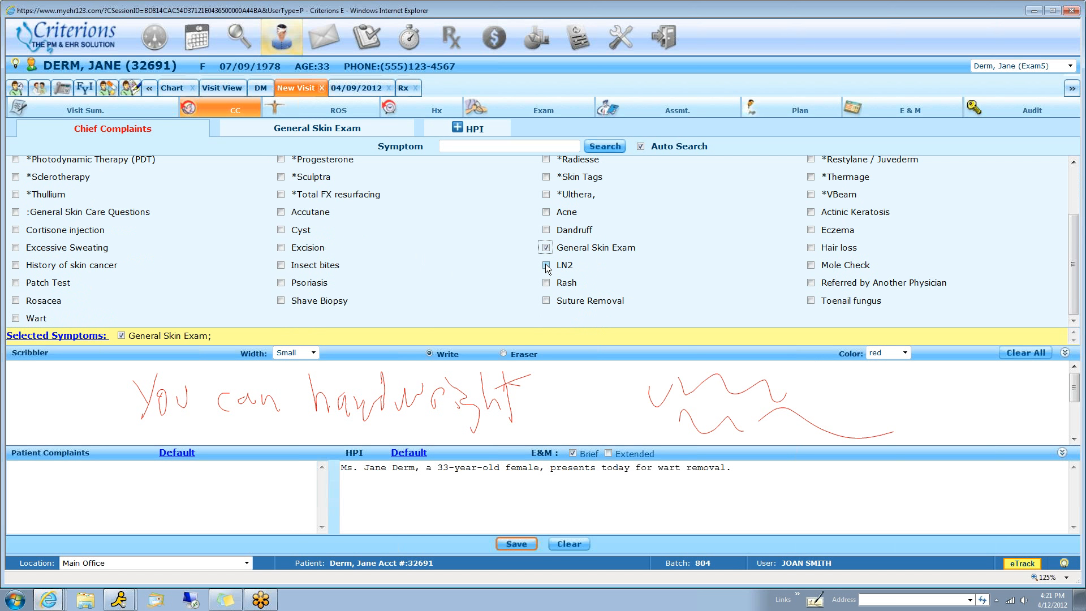
left_click(546, 265)
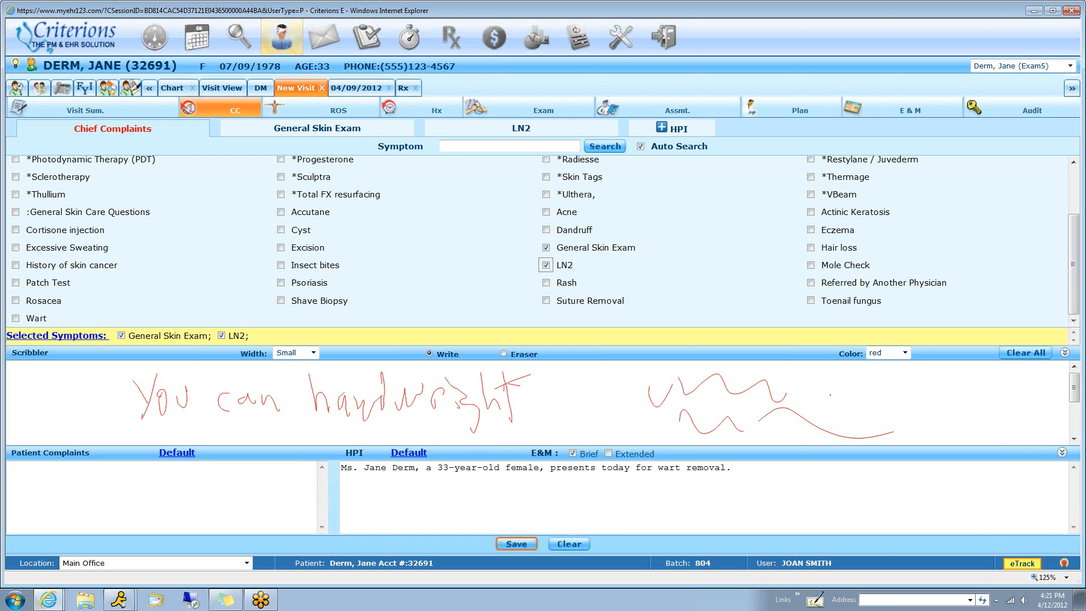
left_click(1065, 352)
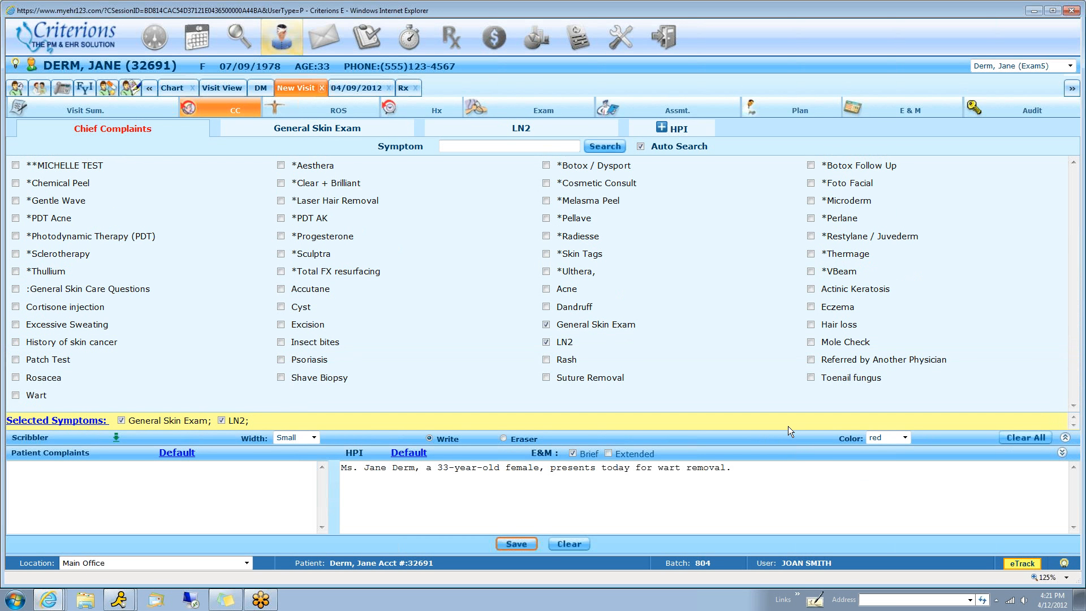
In the Review of Systems, mark Skin as See HPI and record bleeding gums as an abnormal Mouth finding
left_click(339, 115)
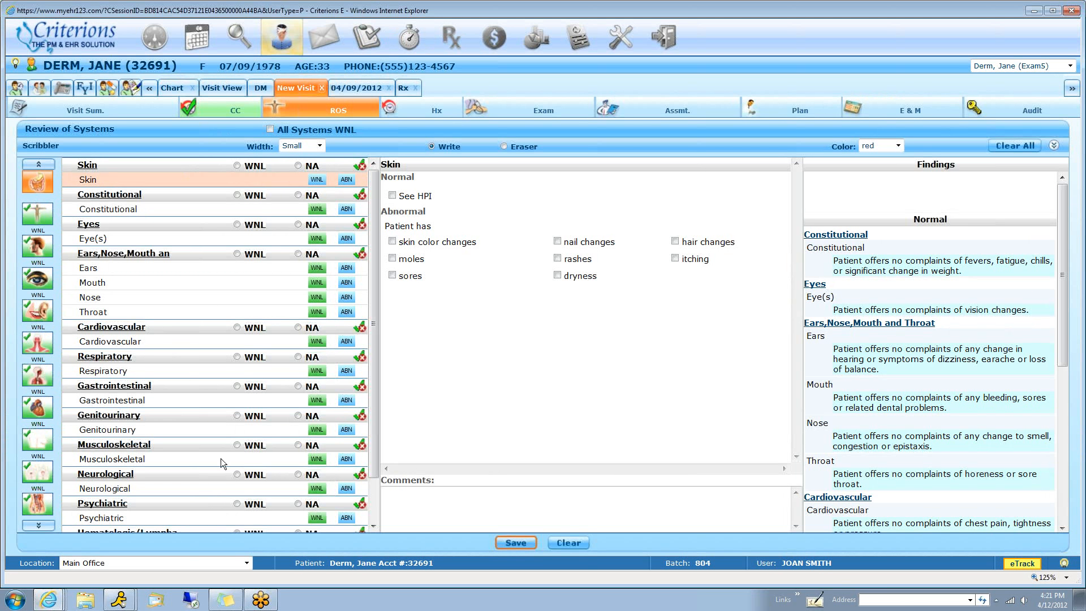
left_click(392, 196)
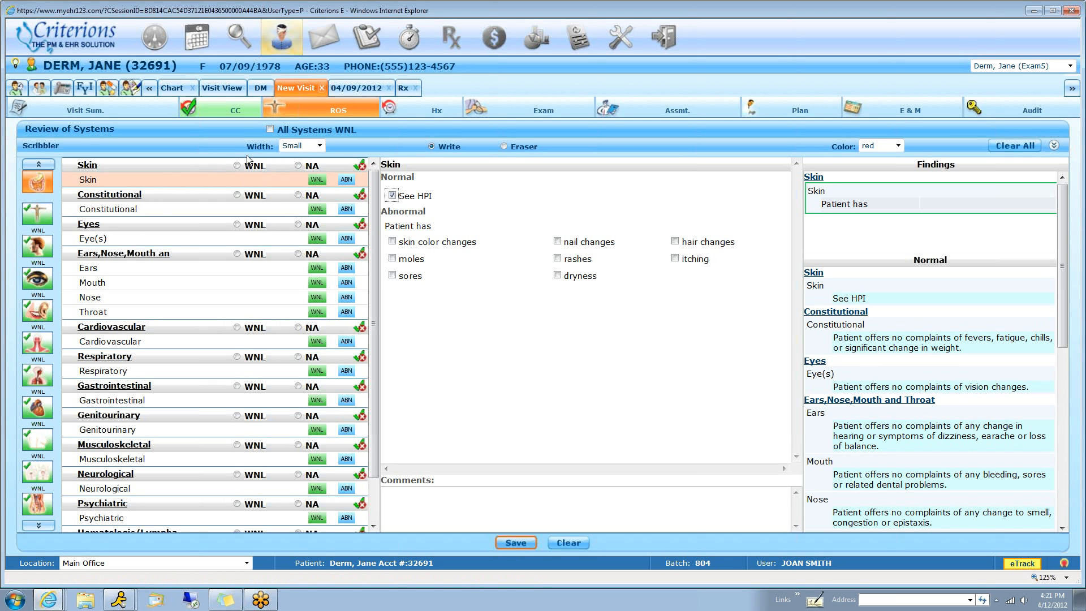
left_click(93, 285)
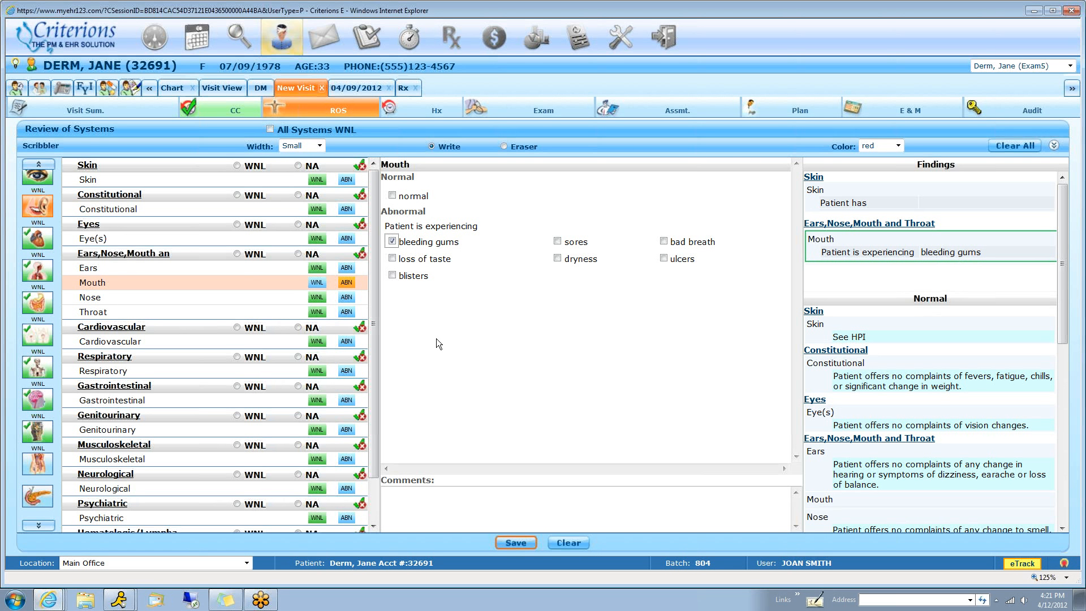
left_click_drag(852, 376, 974, 384)
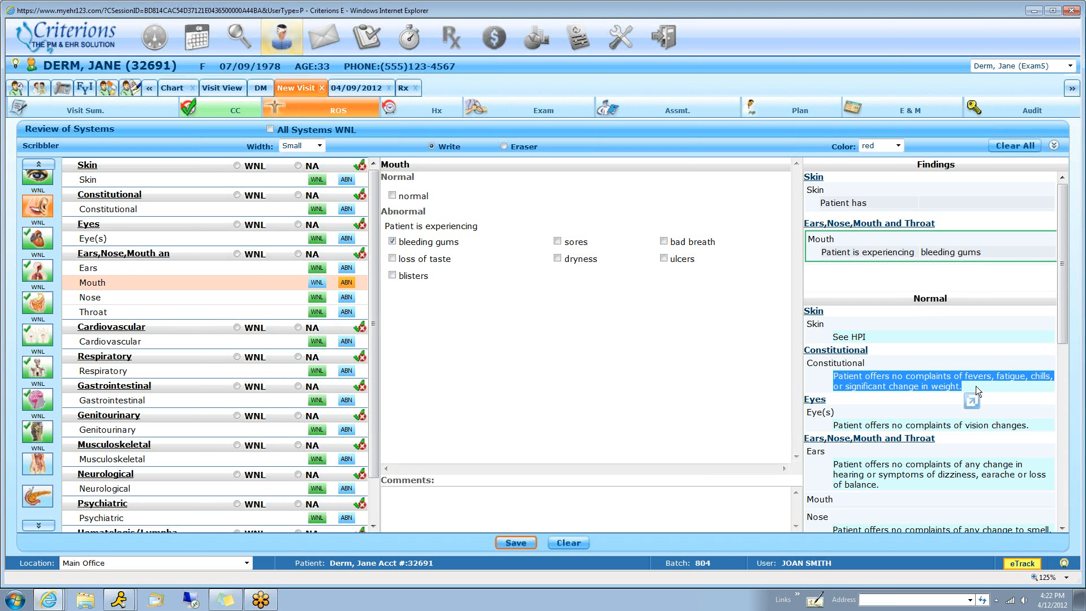
Draw a wavy red line in the Review of Systems scribbler, collapse it, and open the visit's history summary
left_click(738, 145)
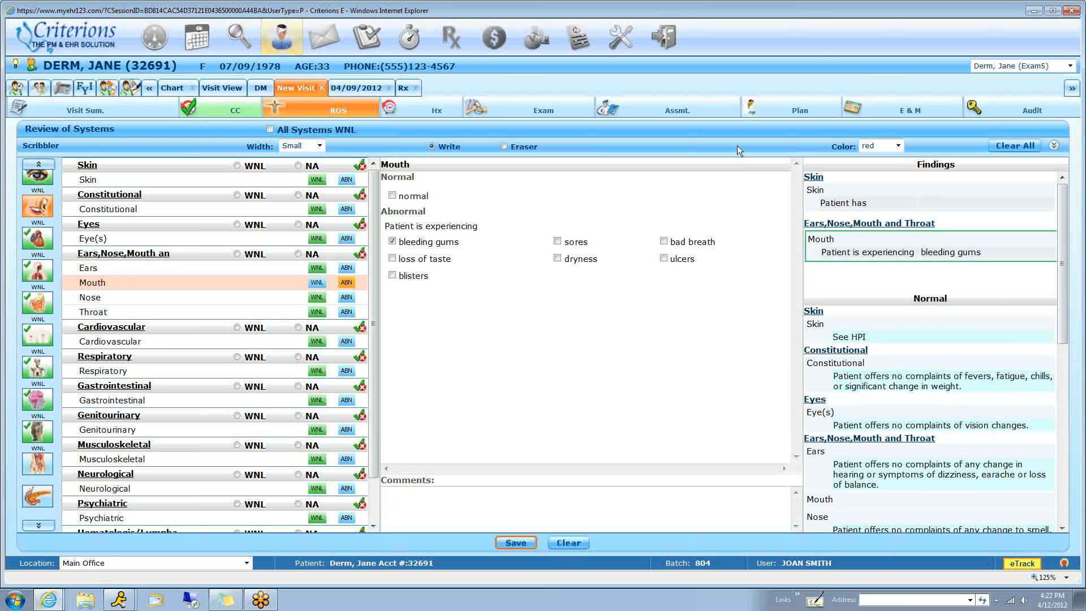
mouse_move(355, 173)
left_mouse_down()
mouse_move(624, 207)
mouse_move(747, 203)
left_mouse_up()
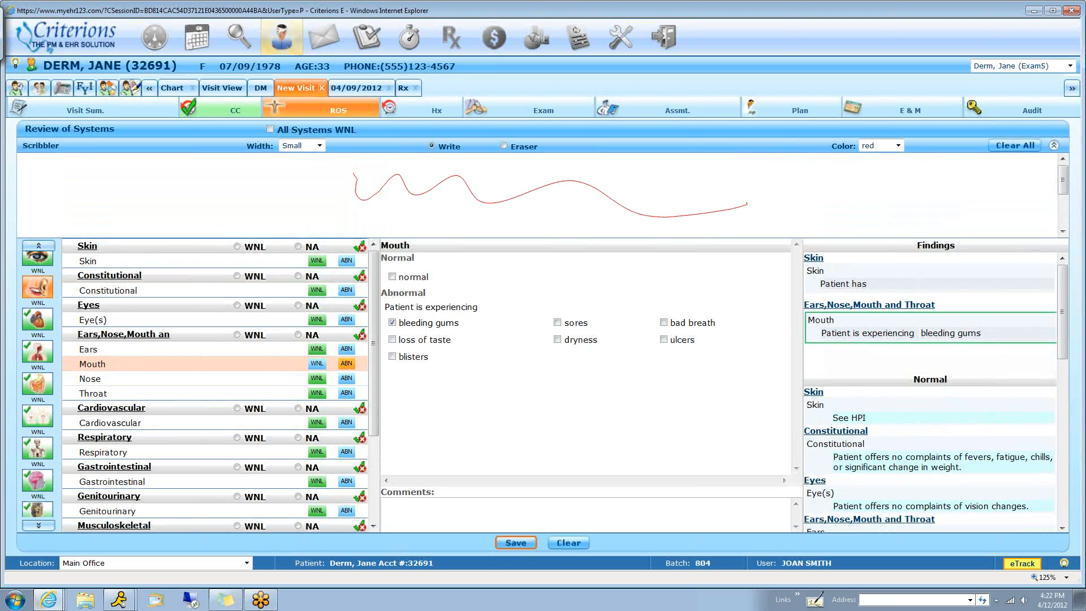
left_click(596, 149)
left_click(494, 500)
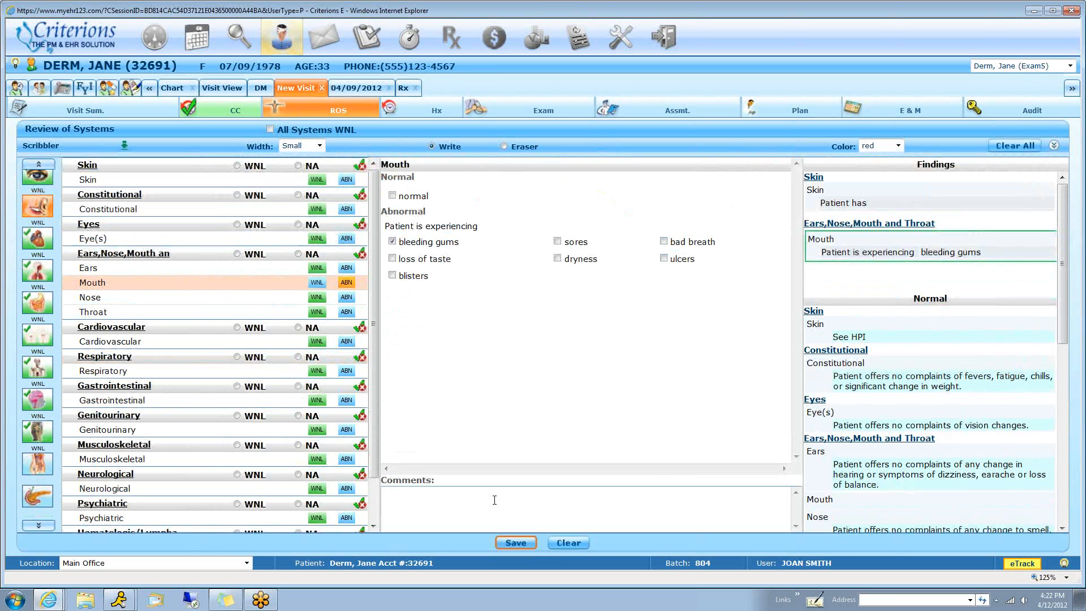
left_click(435, 107)
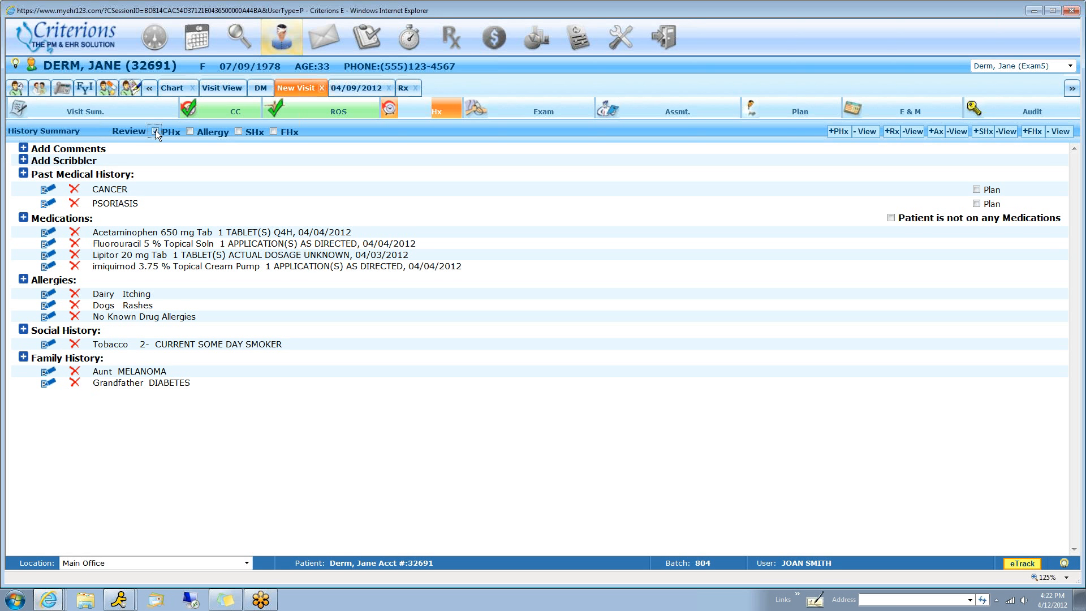
Mark PHx, Allergy, SHx and FHx as reviewed in the history summary and highlight the tobacco entry
left_click(155, 130)
left_click(190, 130)
left_click(238, 132)
left_click(273, 131)
left_click_drag(92, 343, 253, 346)
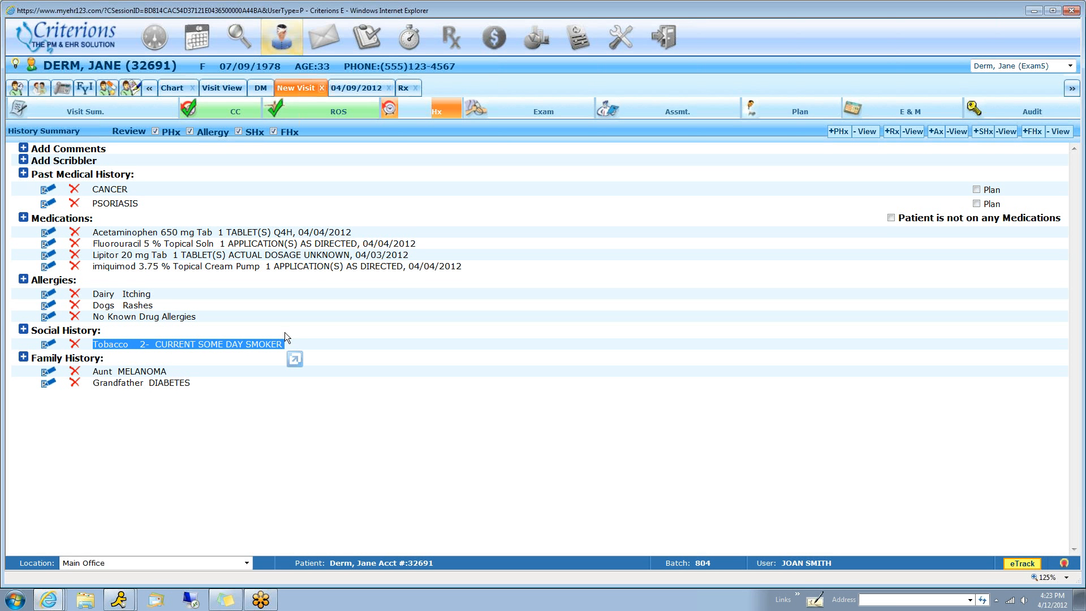
In the General Skin Exam, record skin type 4, scattered 3-5mm brown macules, AK (Single) and AK (Multiple)
left_click(520, 109)
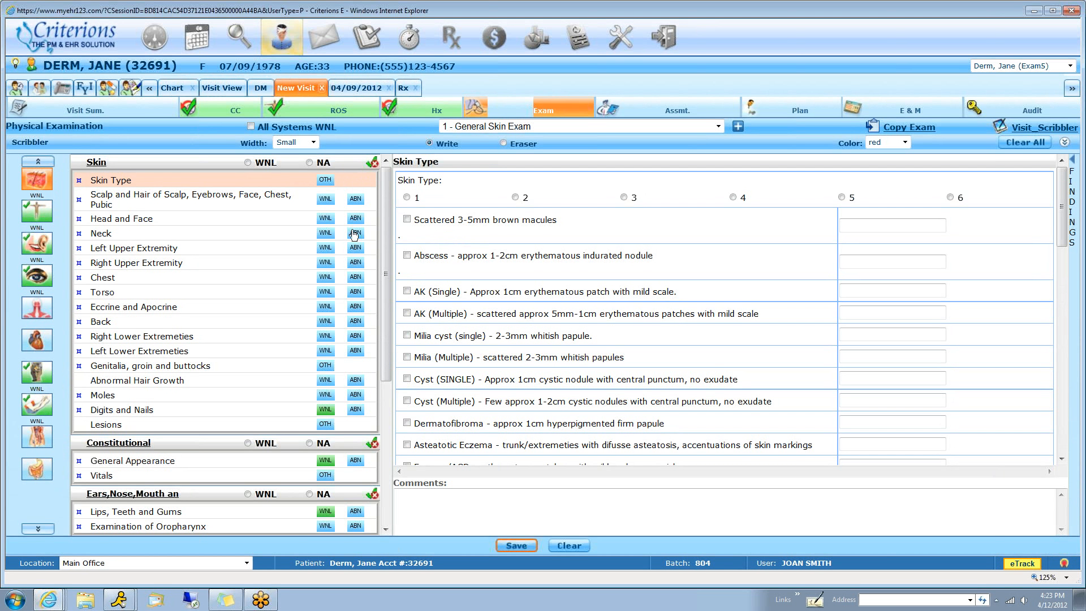
scroll(510, 354, "down", 1)
scroll(511, 390, "down", 1)
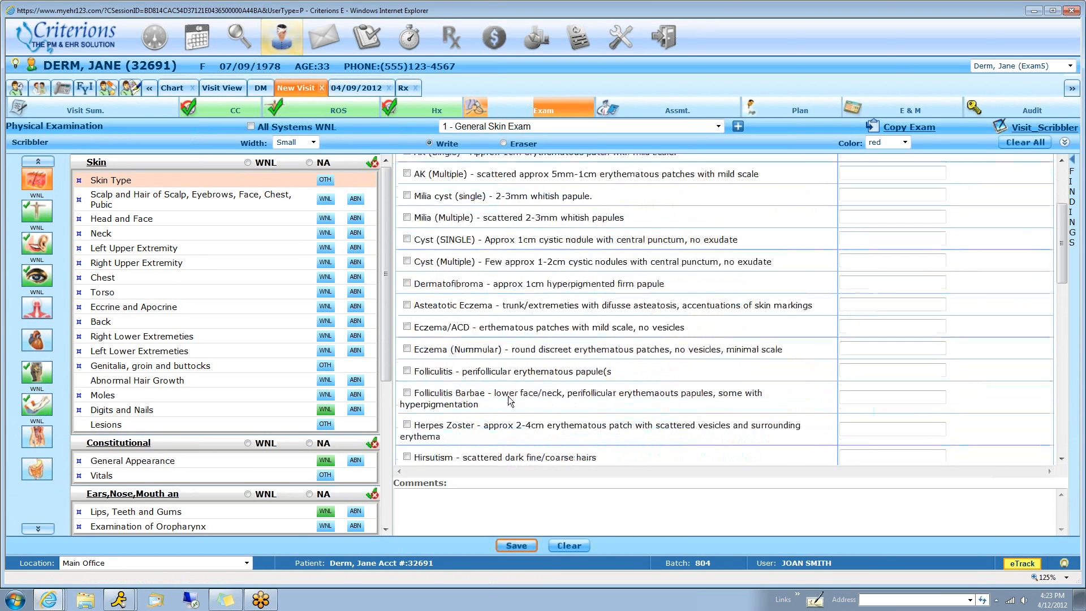
scroll(511, 396, "up", 3)
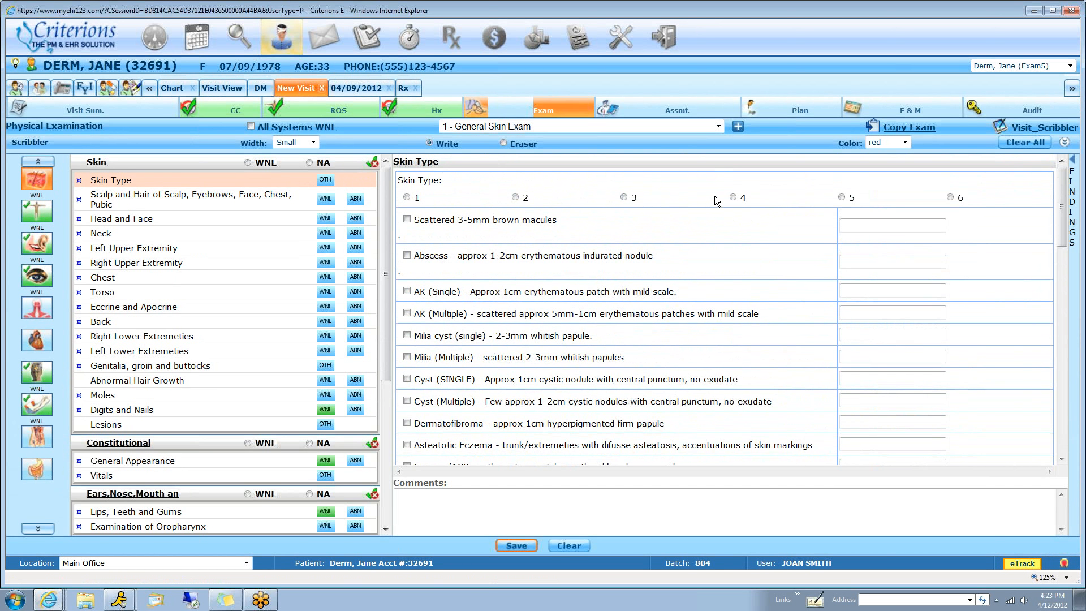
left_click(733, 198)
left_click(407, 219)
left_click(407, 291)
left_click(407, 314)
Switch the physical exam to LN2 and enter 4 Actinic Keratoses in the first row of the lesions table
left_click(719, 125)
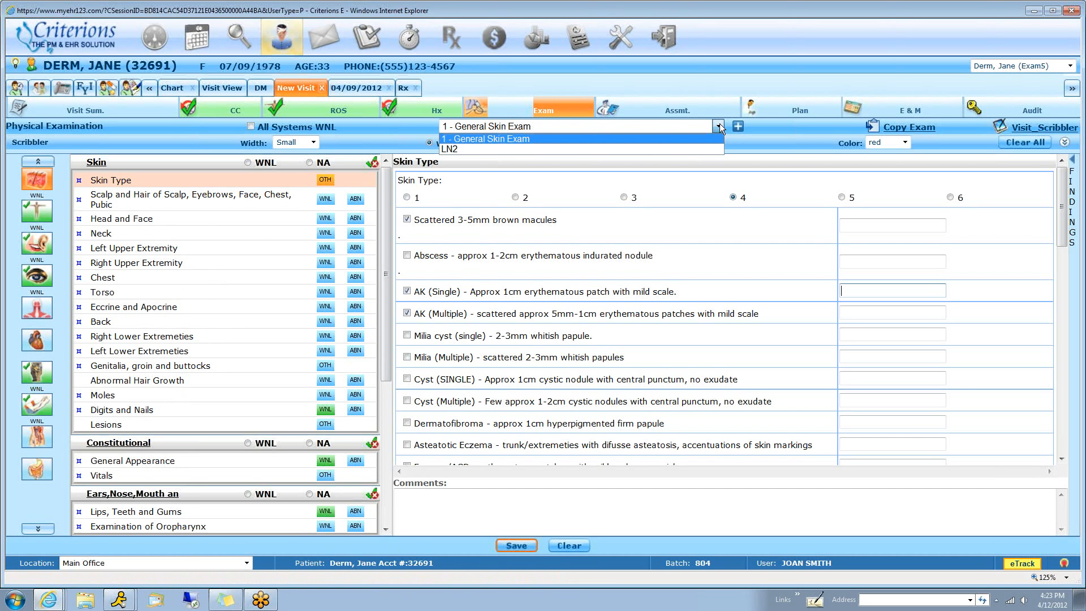
left_click(503, 148)
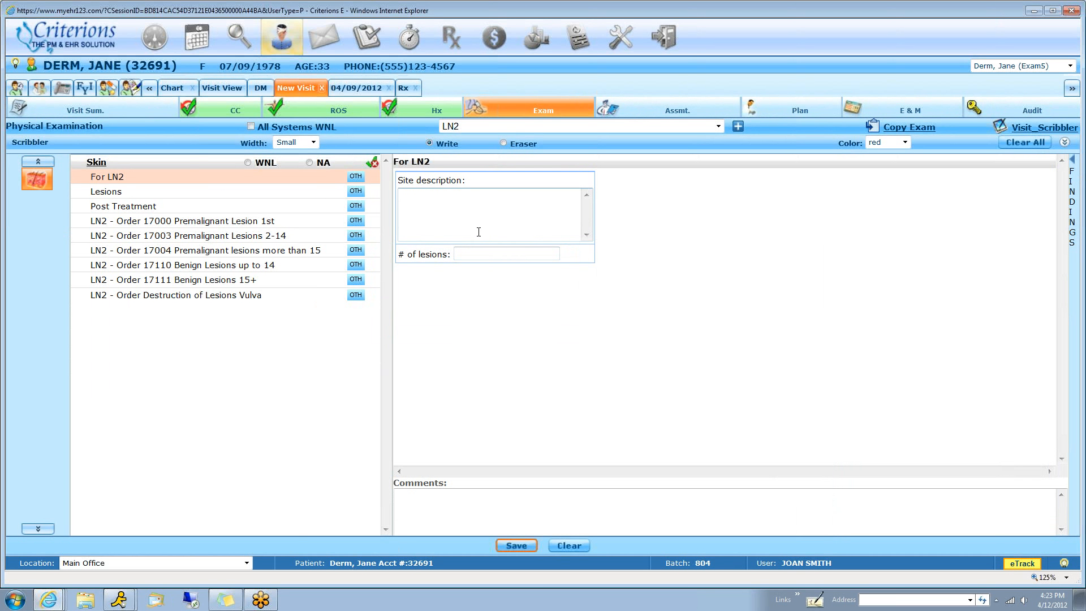
left_click(111, 193)
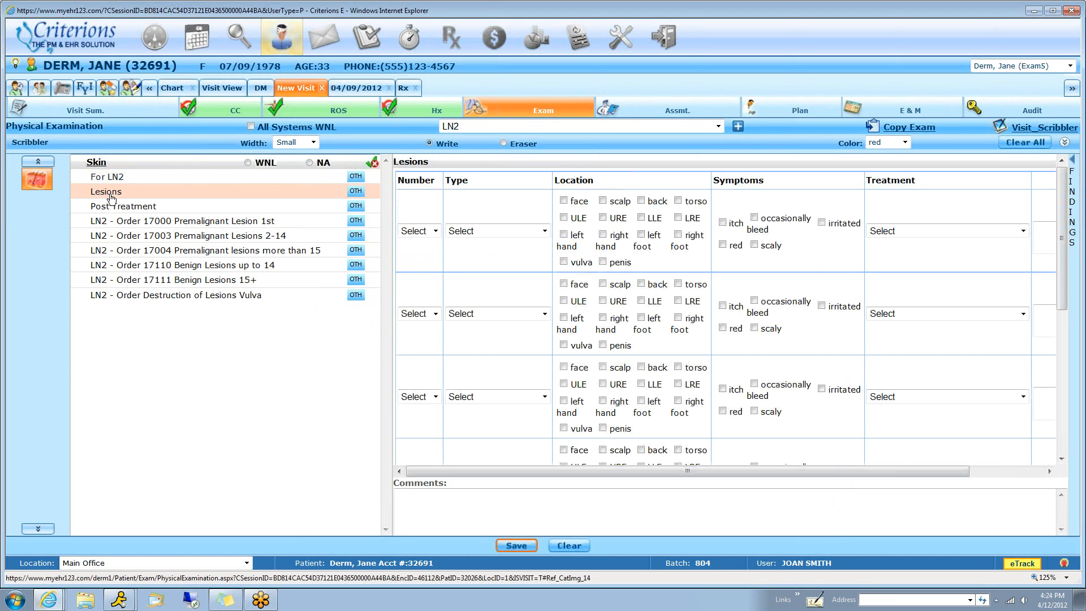
left_click(403, 233)
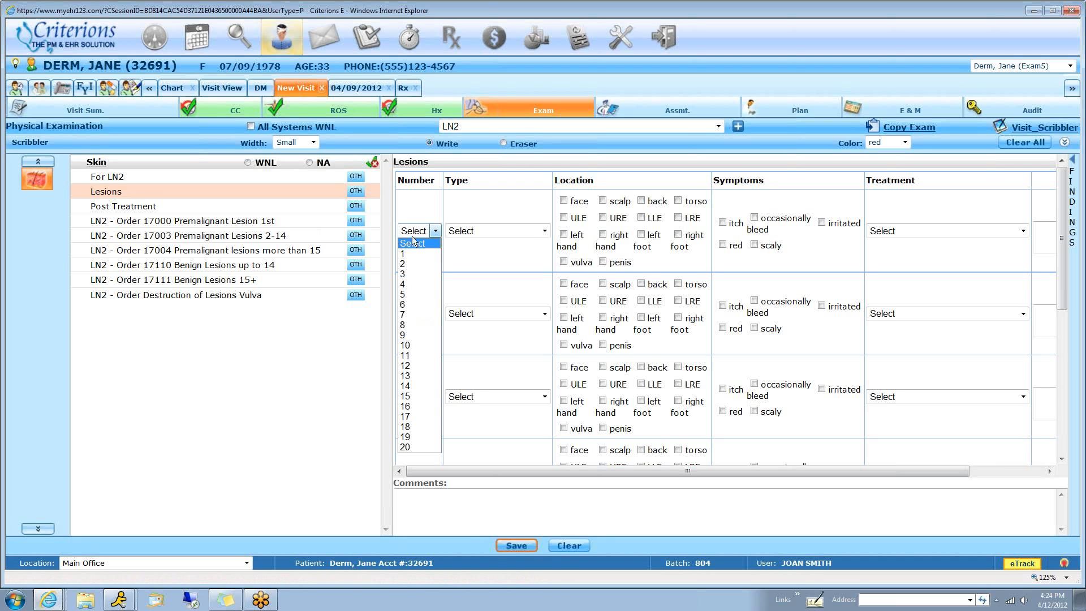
left_click(416, 287)
left_click(491, 230)
left_click(492, 252)
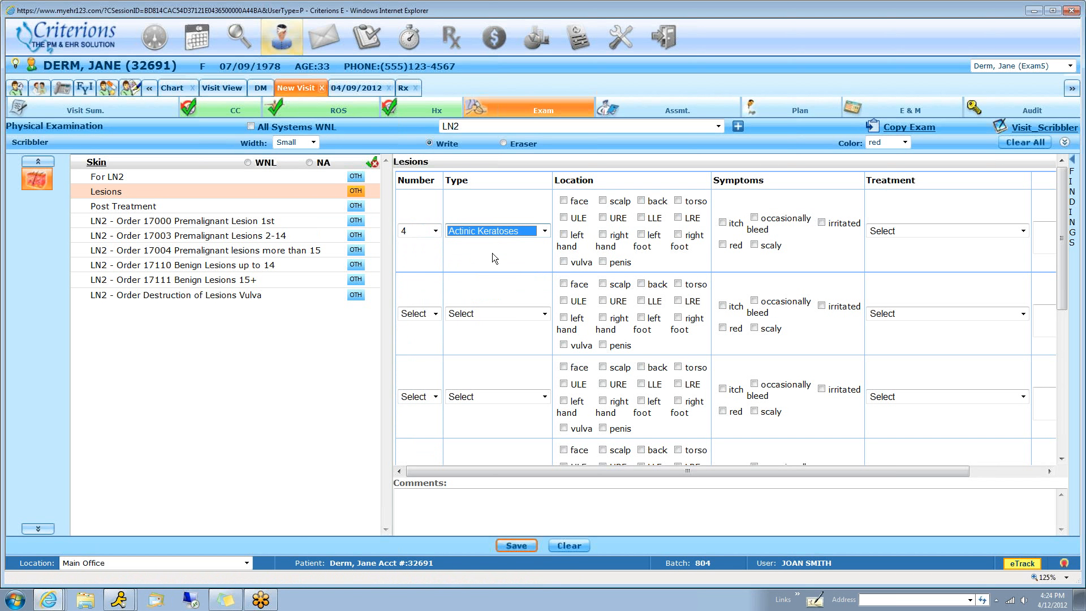
For the actinic keratoses, record face and scalp as locations, itch and red as symptoms, and treatment Destroyed with Liquid Nitrogen spray
left_click(564, 200)
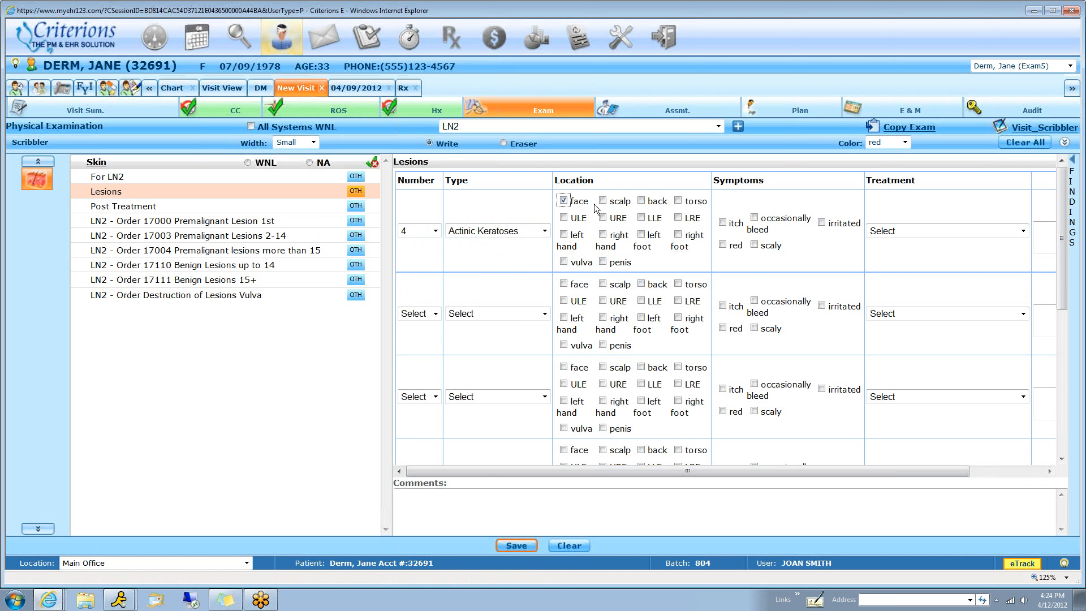
left_click(602, 201)
left_click(722, 222)
left_click(722, 245)
left_click(896, 226)
left_click(903, 260)
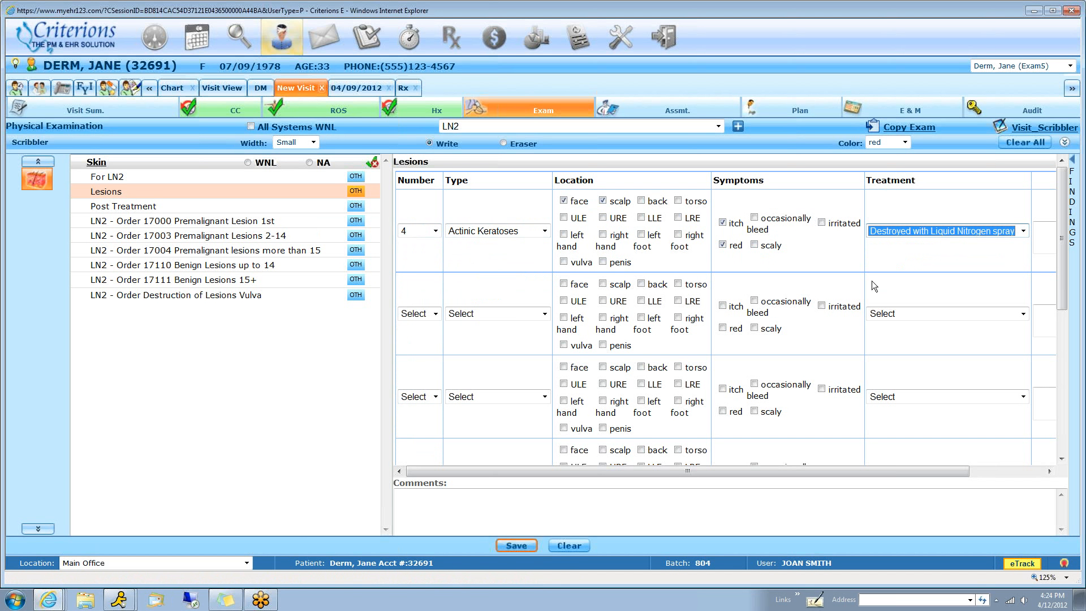
Add a second lesion row with 5 Solar keratoses on the ULE that occasionally bleed, treated as Destroyed with Liquid Nitrogen spray
left_click(434, 314)
left_click(419, 365)
left_click(456, 314)
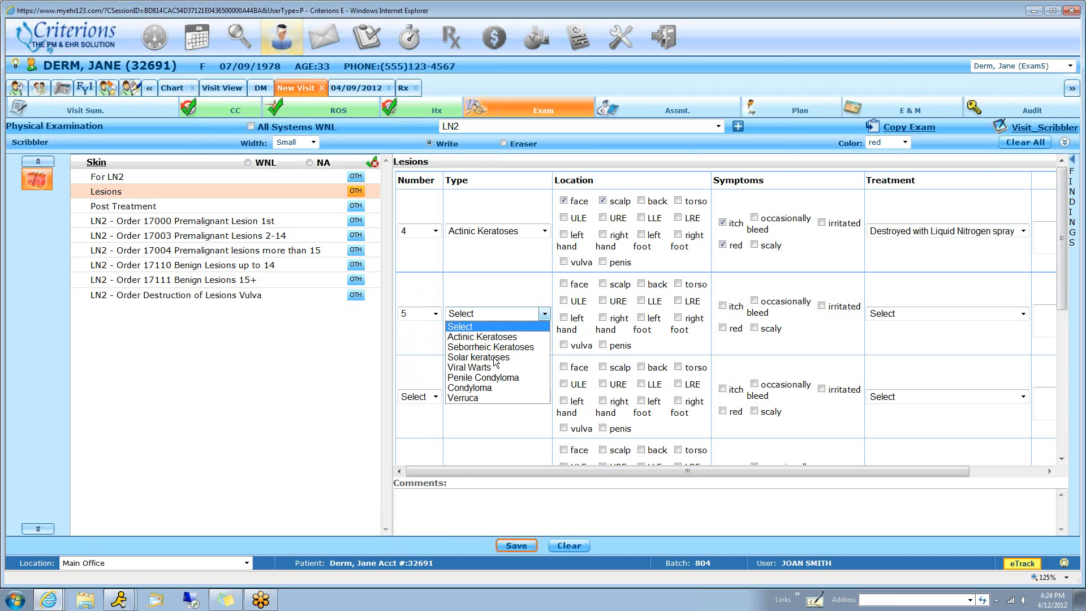
left_click(492, 358)
left_click(563, 301)
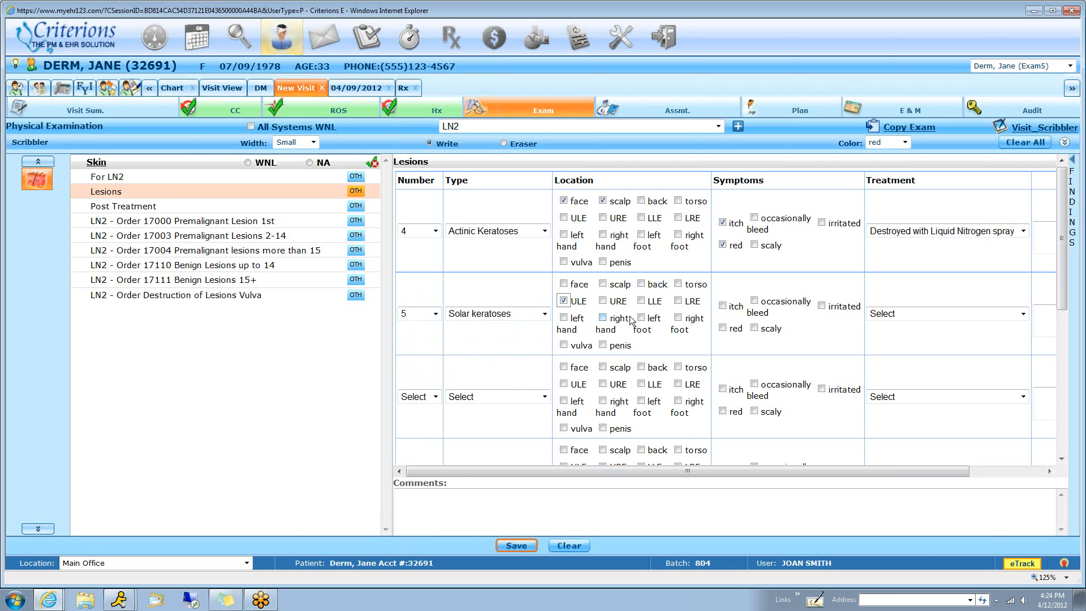
left_click(754, 300)
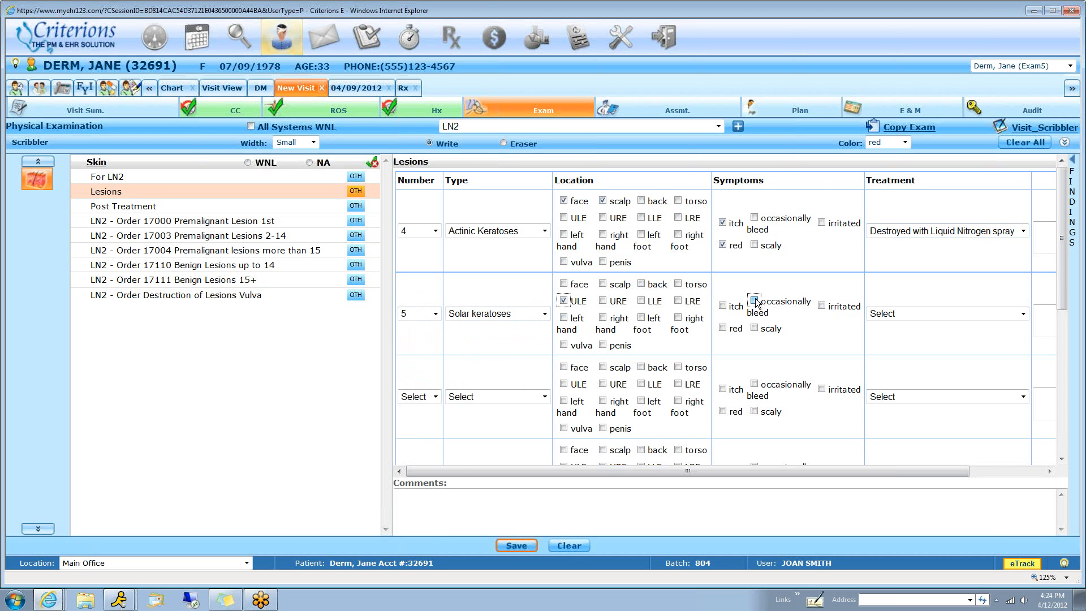
left_click(928, 323)
left_click(933, 337)
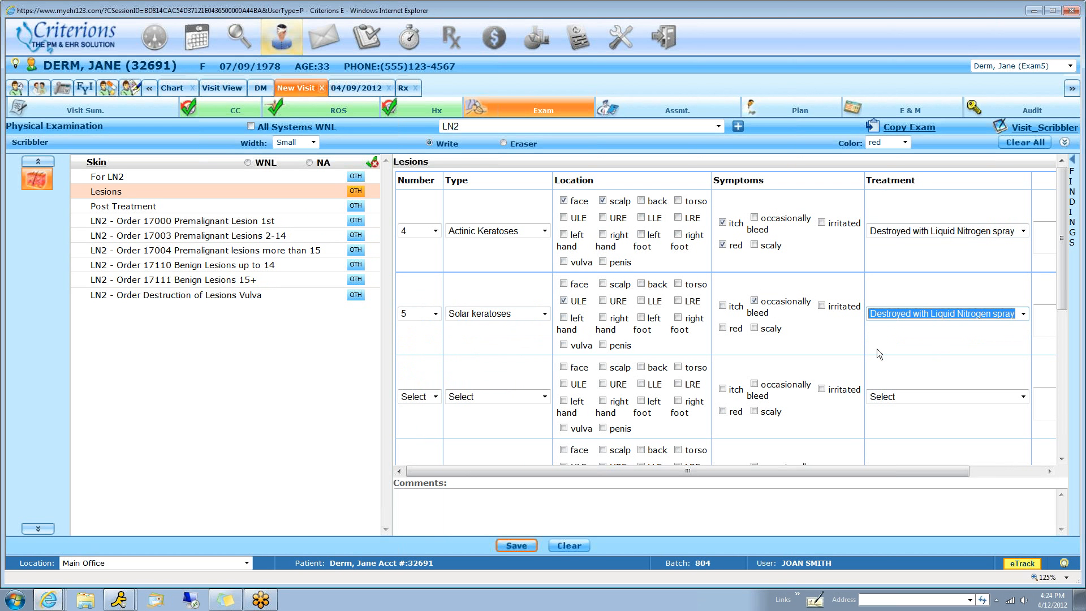
Add a third lesion row with 10 Viral Warts on scalp and back, itch and red, treated as Destroyed with Liquid Nitrogen spray
left_click(435, 397)
left_click(415, 293)
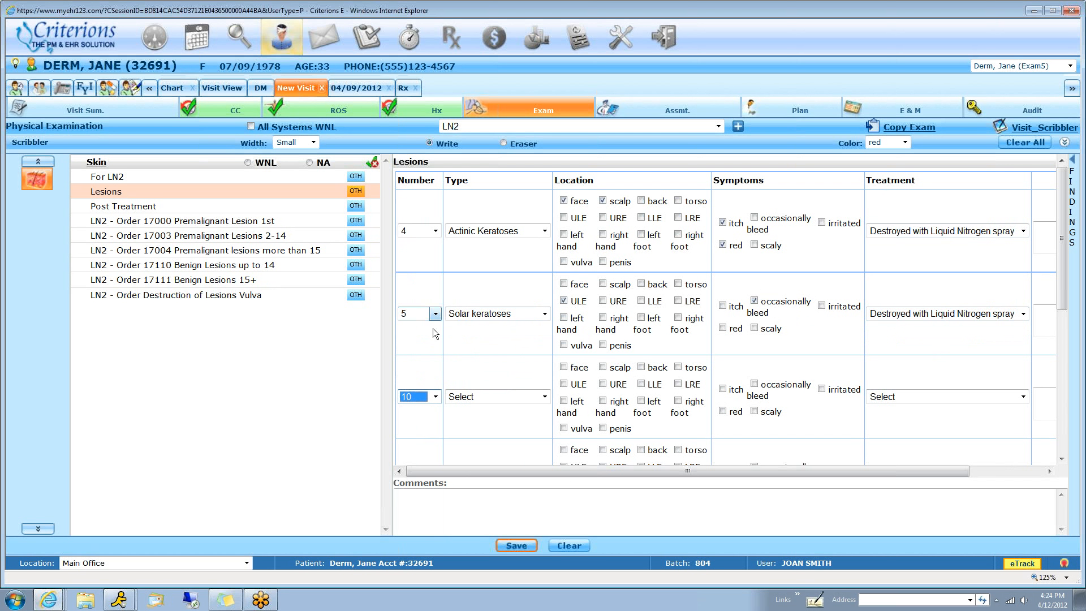
left_click(473, 396)
left_click(490, 452)
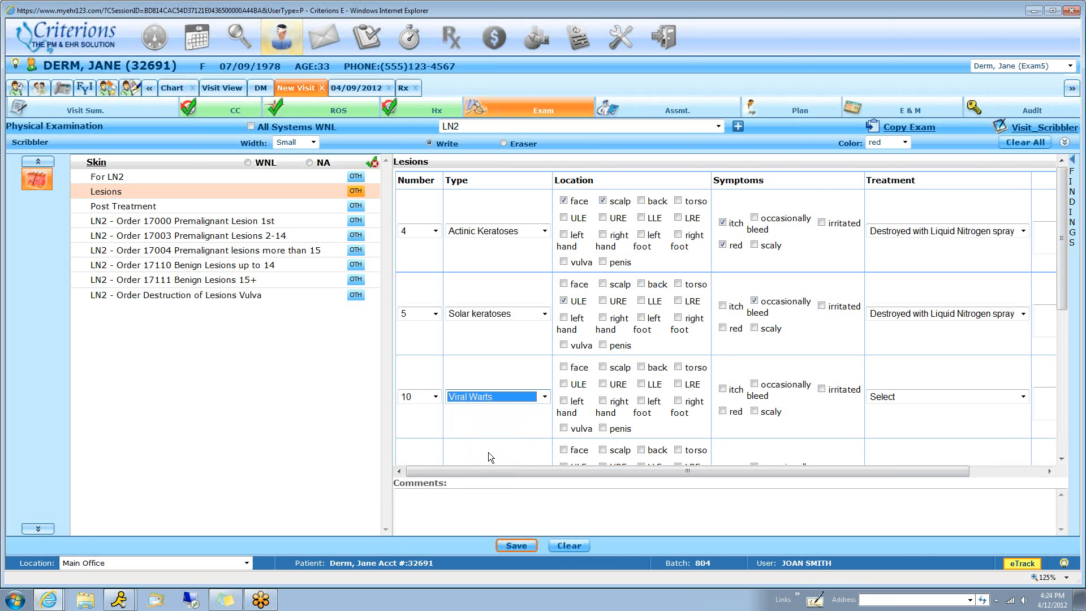
left_click(603, 367)
left_click(641, 367)
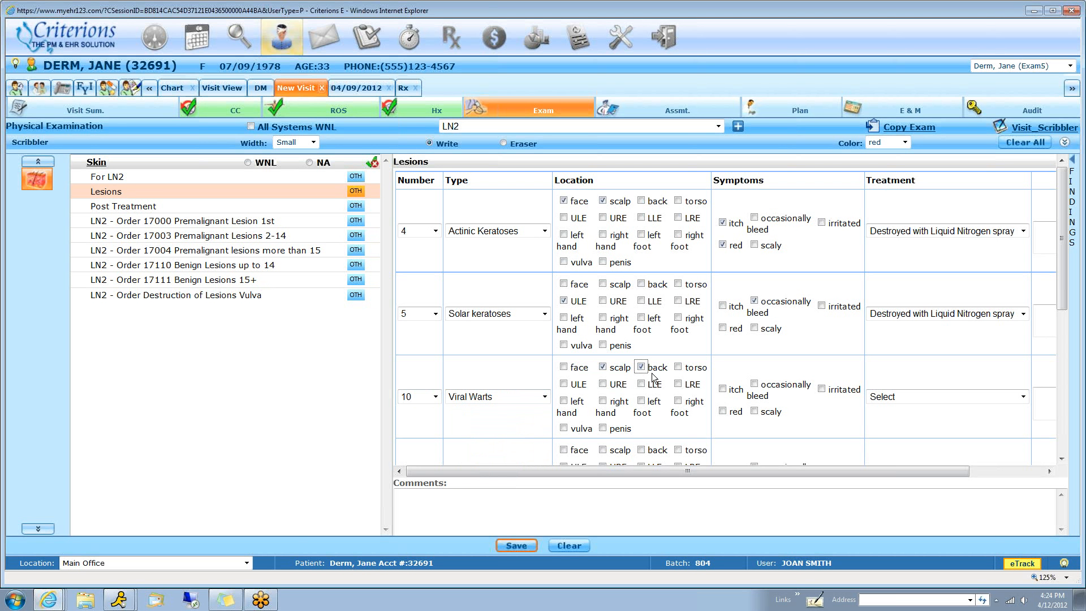
left_click(724, 389)
left_click(723, 411)
left_click(951, 397)
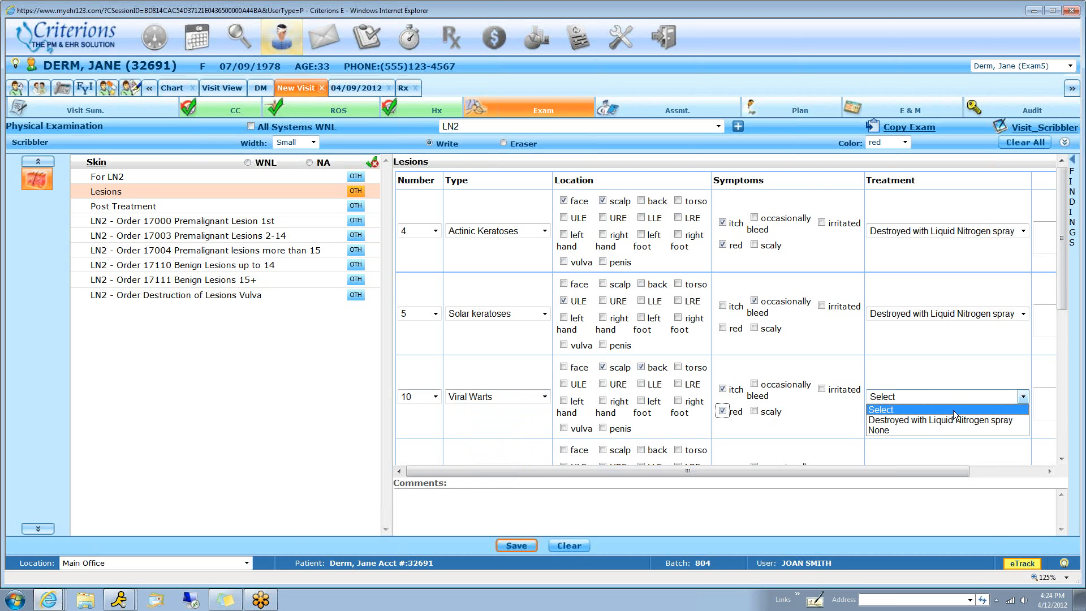
left_click(940, 420)
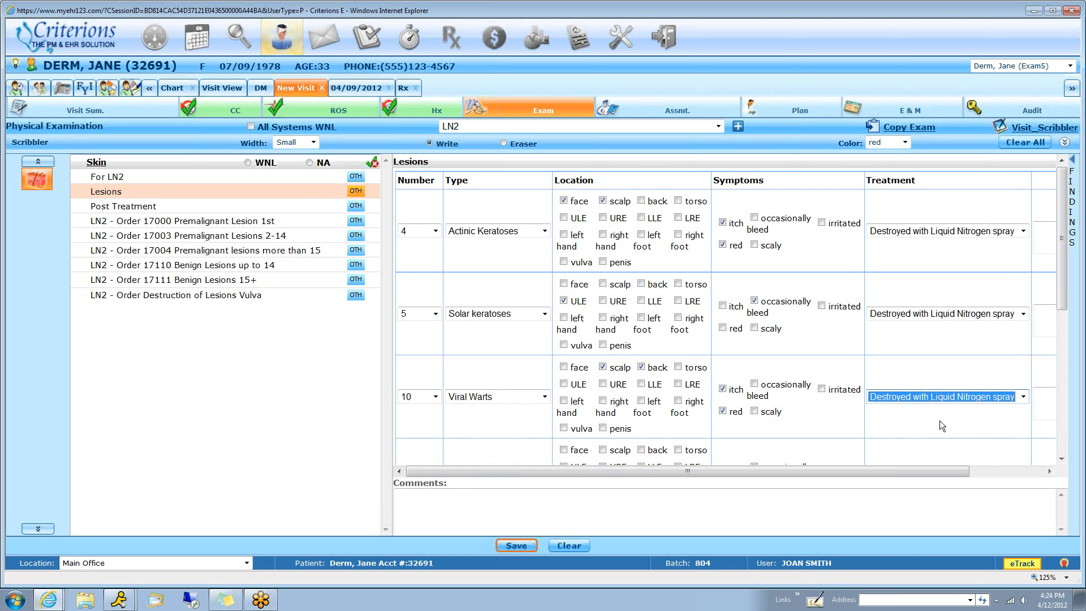
In Post Treatment, record that the procedure was tolerated well, the petroleum jelly advice for scabs, and the f/u prn advice
left_click(151, 207)
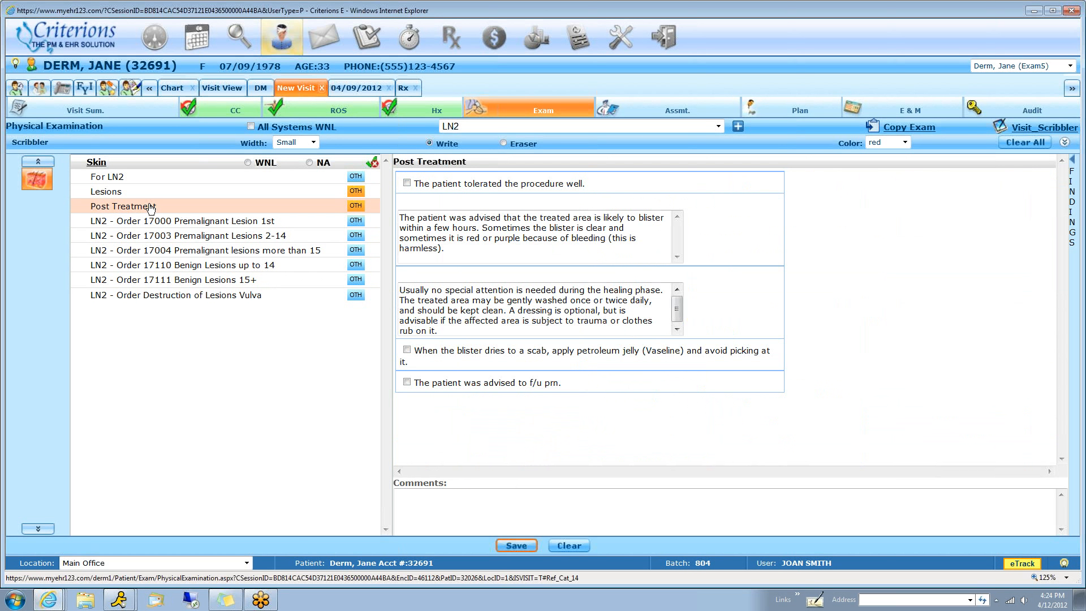
left_click(406, 183)
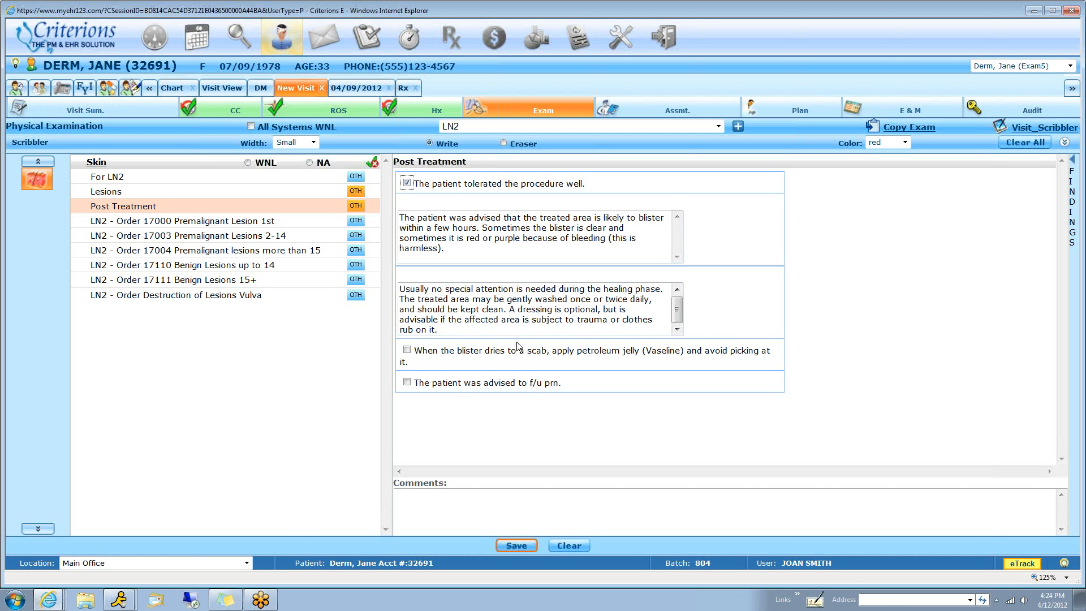
left_click(406, 350)
left_click(405, 384)
Order 17000 Premalignant Lesion 1st and 17003 Premalignant Lesions 2-14, each linked to the Actinic Keratosis problem
left_click(241, 224)
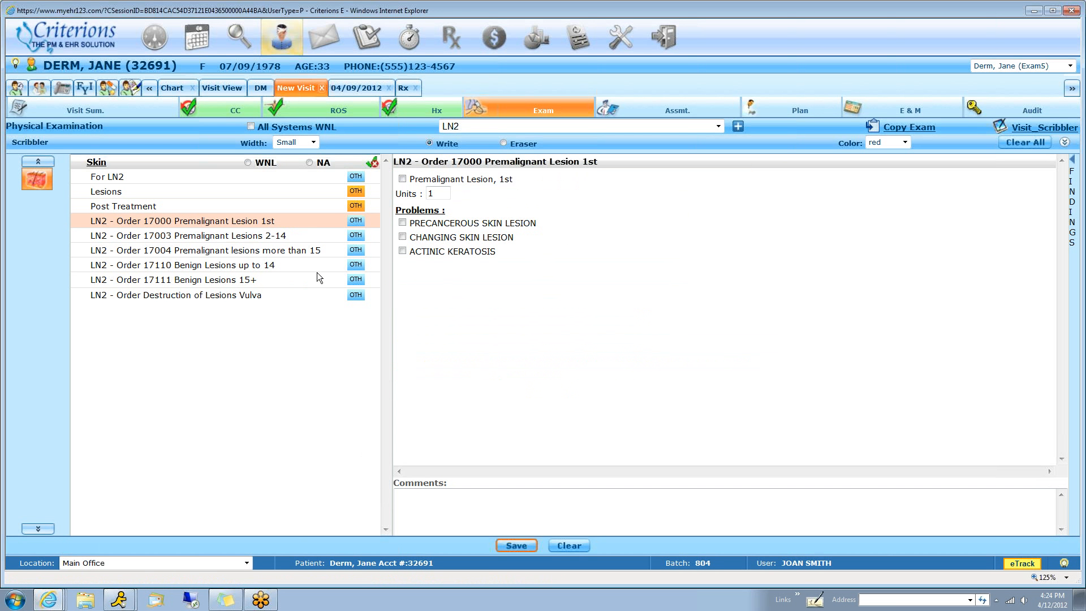
left_click(403, 179)
left_click(403, 250)
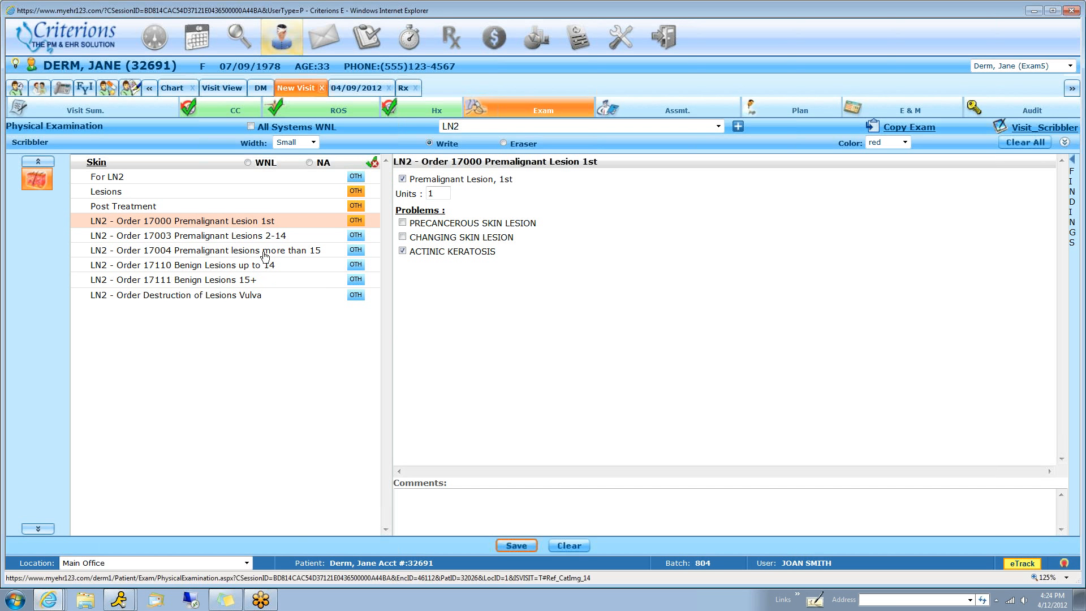
left_click(277, 235)
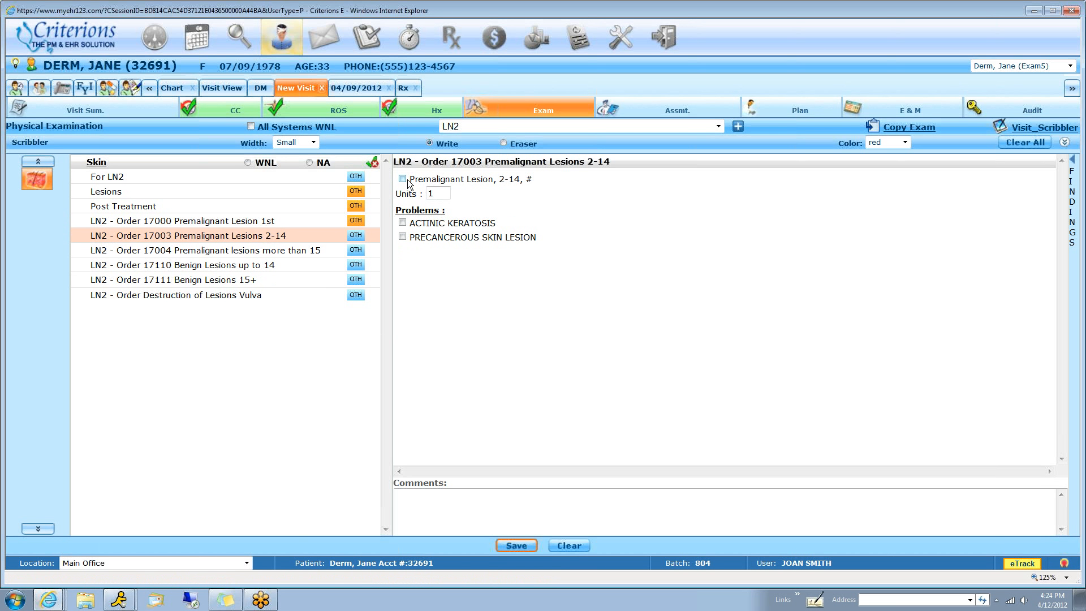
left_click(402, 178)
left_click(402, 223)
Order 17110 destruction of benign lesions up to 14 and link it to the Verruca problem
left_click(274, 265)
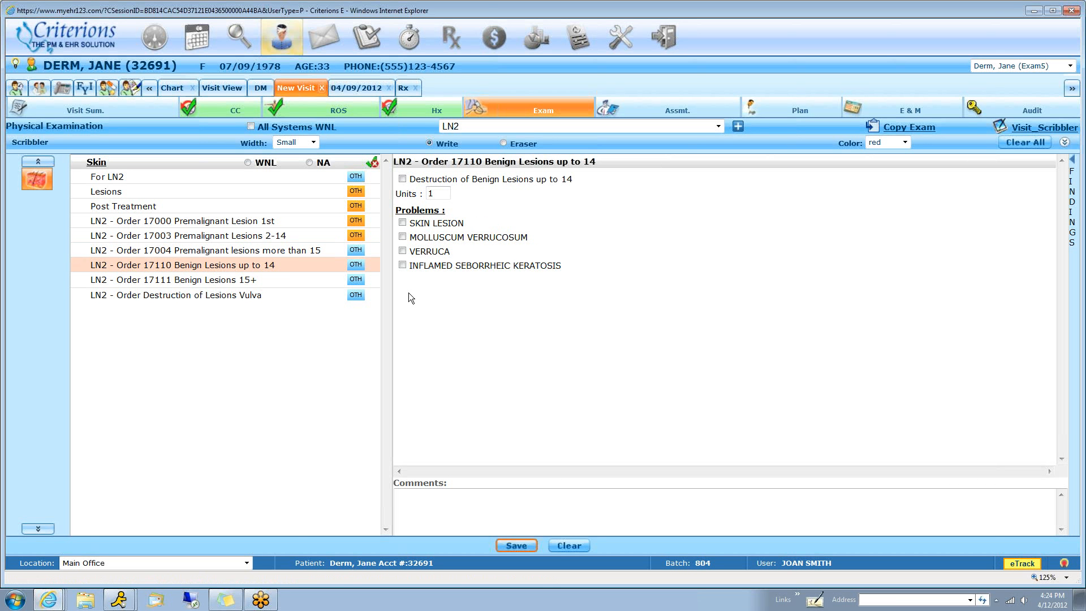
left_click(402, 178)
left_click(403, 251)
Open the visit scribbler and load the Face and Body template
left_click(1037, 129)
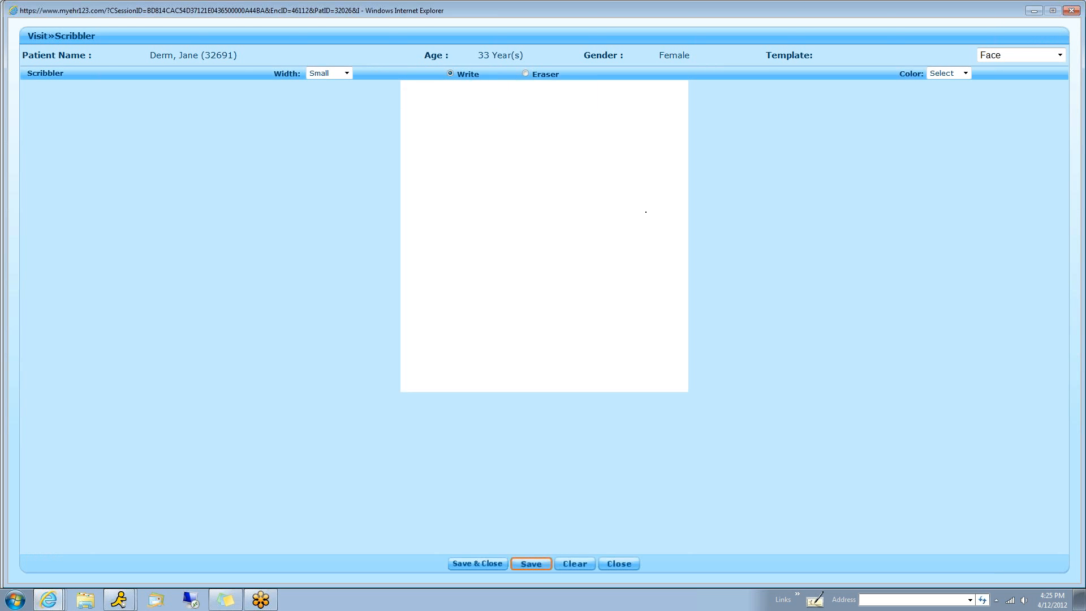
left_click(1004, 56)
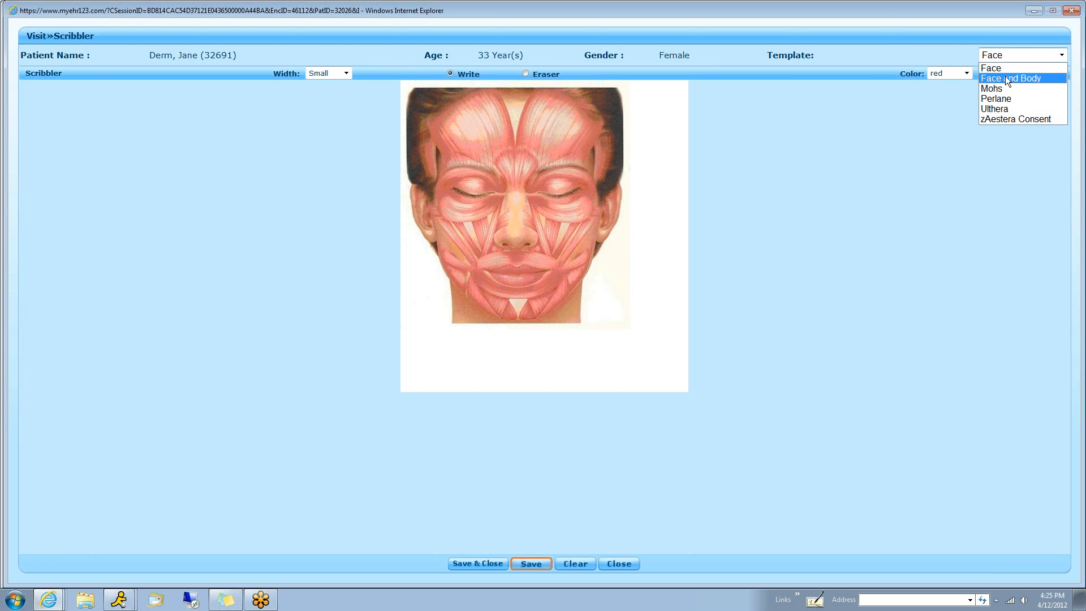
left_click(1006, 78)
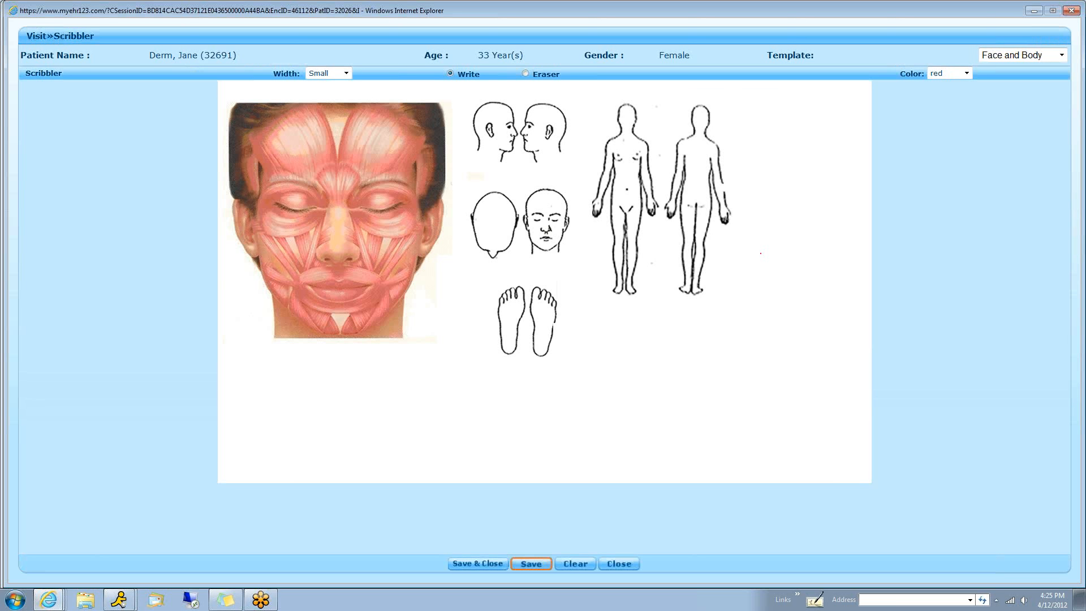
Draw red arrows and marks at the rear body figure's shoulder and lower leg and at the foot, and scribble in the blank area
mouse_move(778, 116)
left_mouse_down()
mouse_move(727, 134)
mouse_move(753, 161)
left_mouse_up()
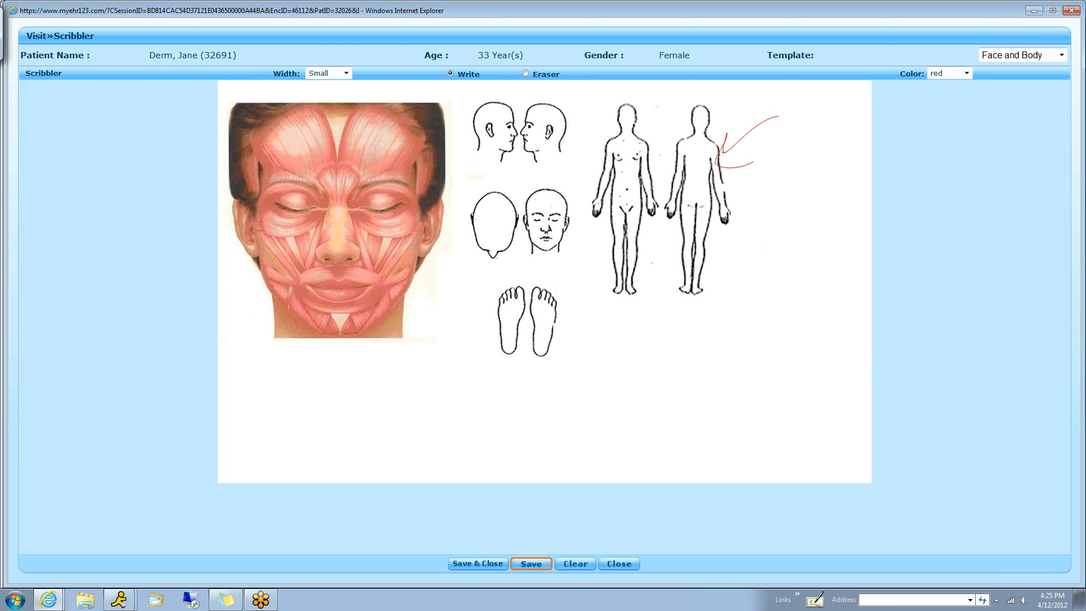
left_click_drag(665, 272, 694, 276)
left_click_drag(734, 305, 749, 313)
mouse_move(618, 387)
left_mouse_down()
mouse_move(551, 329)
mouse_move(568, 321)
mouse_move(596, 335)
mouse_move(558, 372)
left_mouse_up()
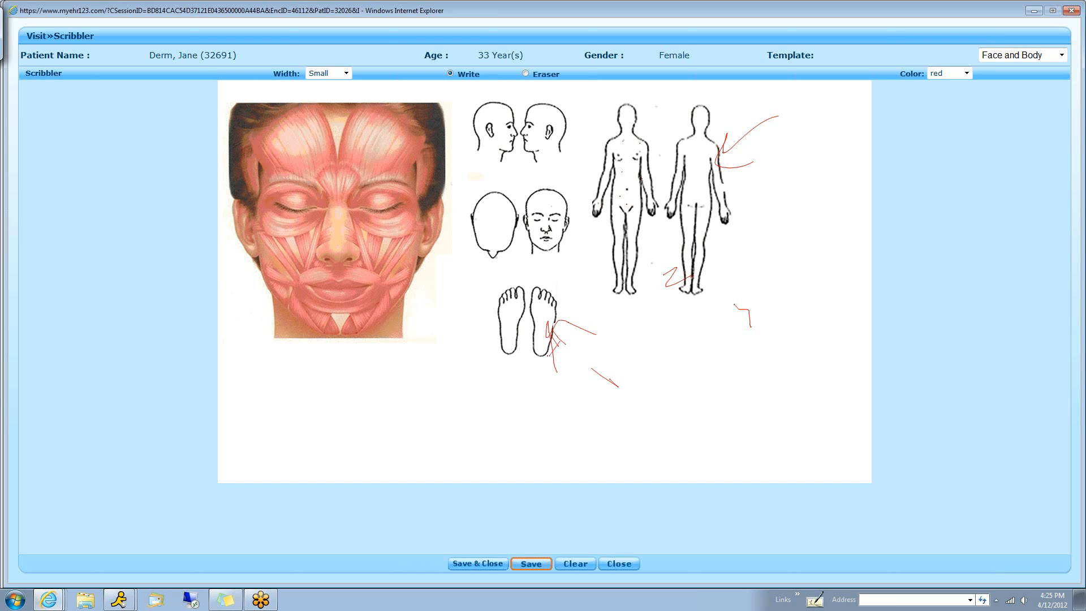
mouse_move(724, 366)
left_mouse_down()
mouse_move(726, 399)
mouse_move(742, 337)
mouse_move(766, 376)
mouse_move(832, 339)
left_mouse_up()
left_click_drag(738, 422, 835, 382)
left_click_drag(835, 382, 815, 407)
mouse_move(752, 443)
left_mouse_down()
mouse_move(781, 428)
mouse_move(828, 442)
left_mouse_up()
left_click_drag(834, 437, 870, 425)
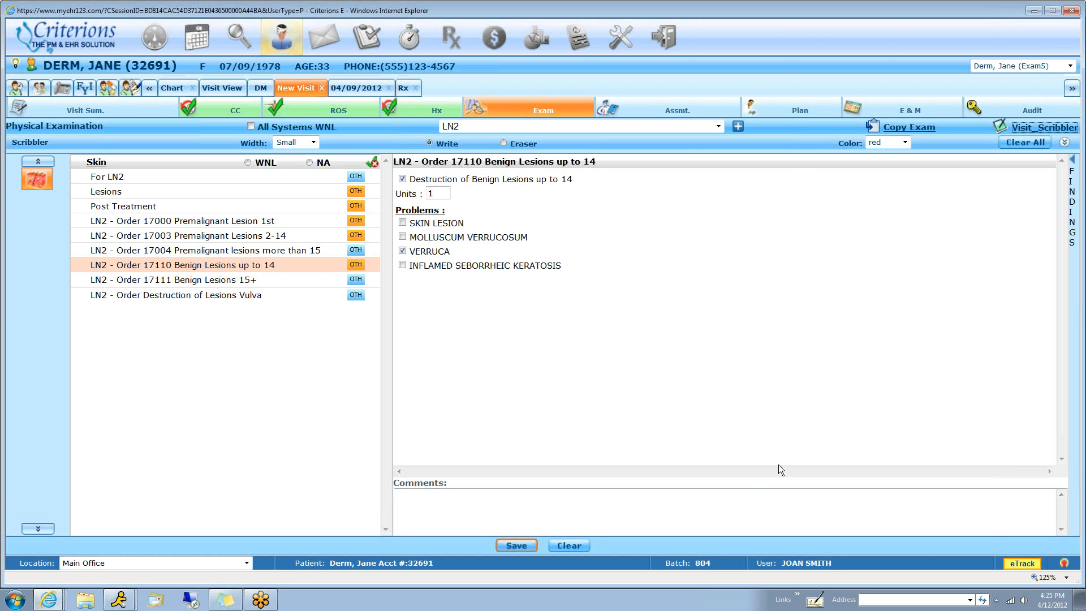
In the visit's assessment, include Dressing Change/Suture Removal and Basal Cell Carcinoma among the prioritized problems
left_click(680, 112)
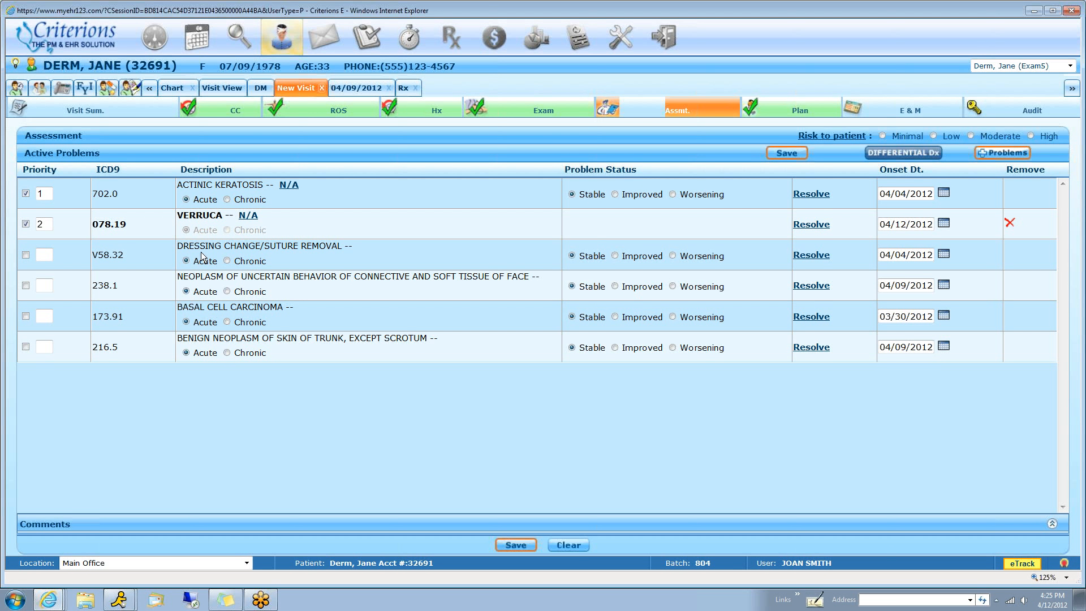
left_click(25, 255)
left_click(26, 316)
Find acne in the full diagnosis database and add Acne (706.1) to the visit's active problems
left_click(1018, 156)
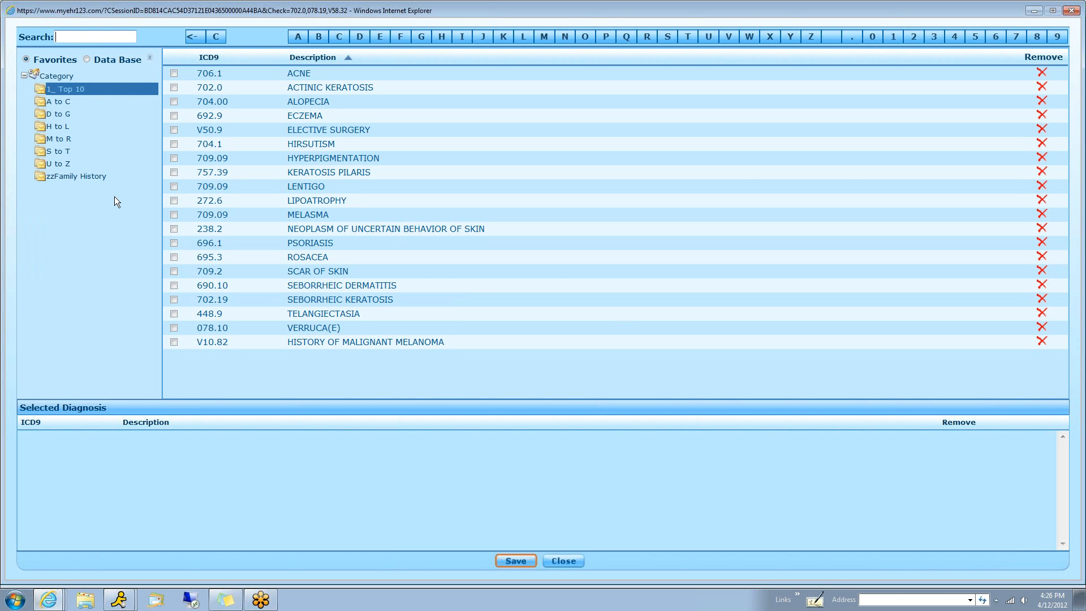
left_click(111, 33)
type("acne")
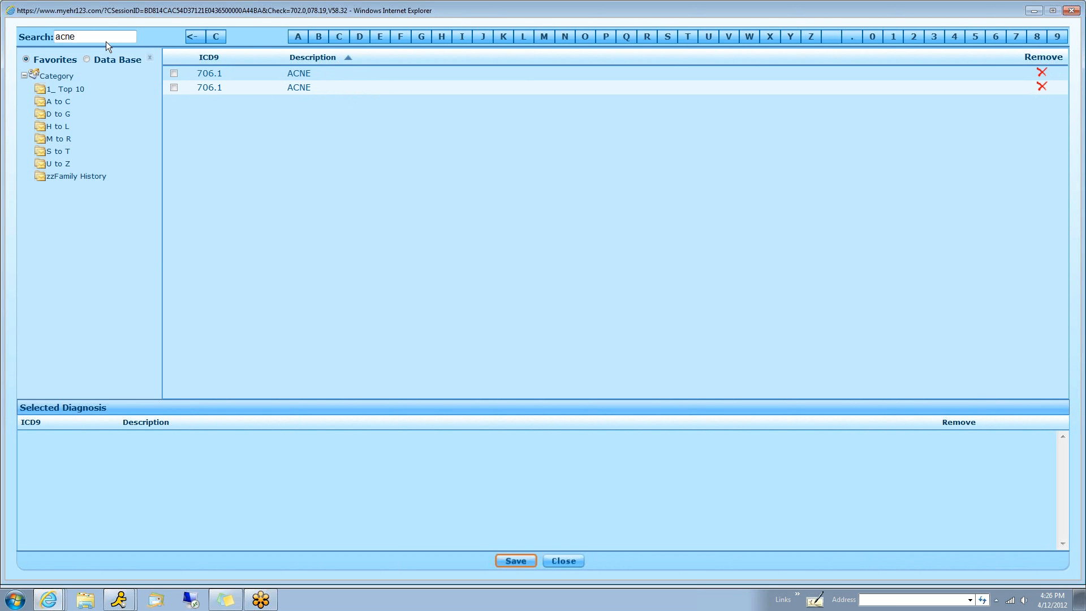
left_click(86, 59)
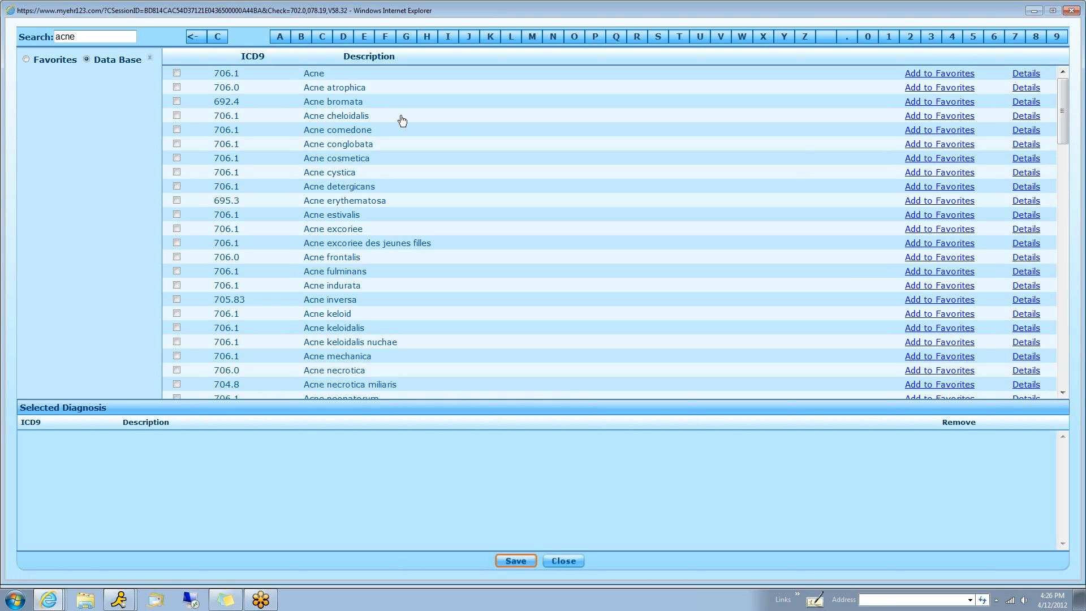
left_click(177, 73)
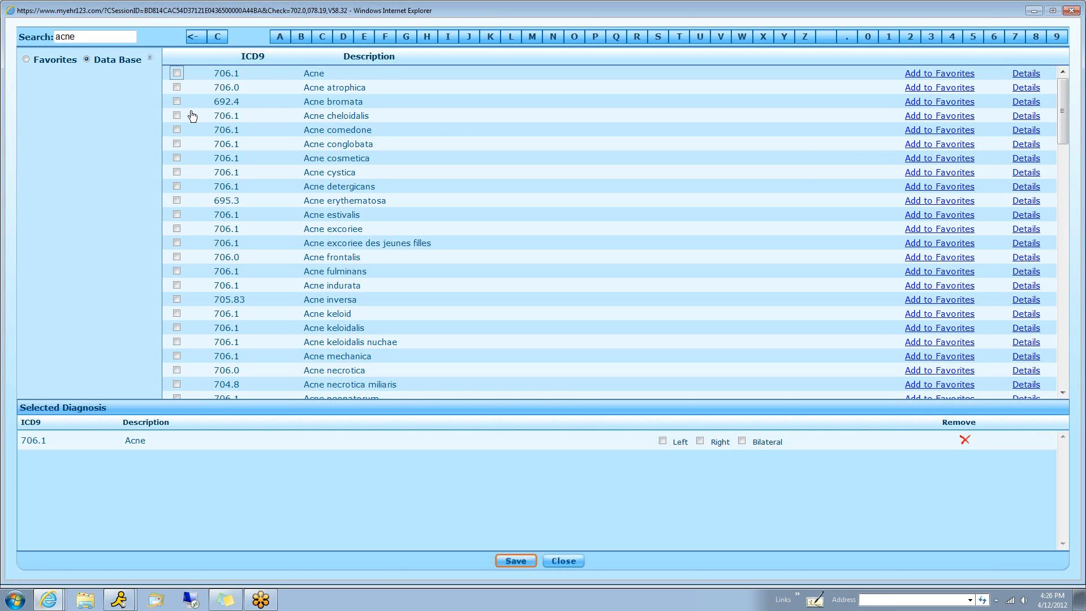
left_click(516, 560)
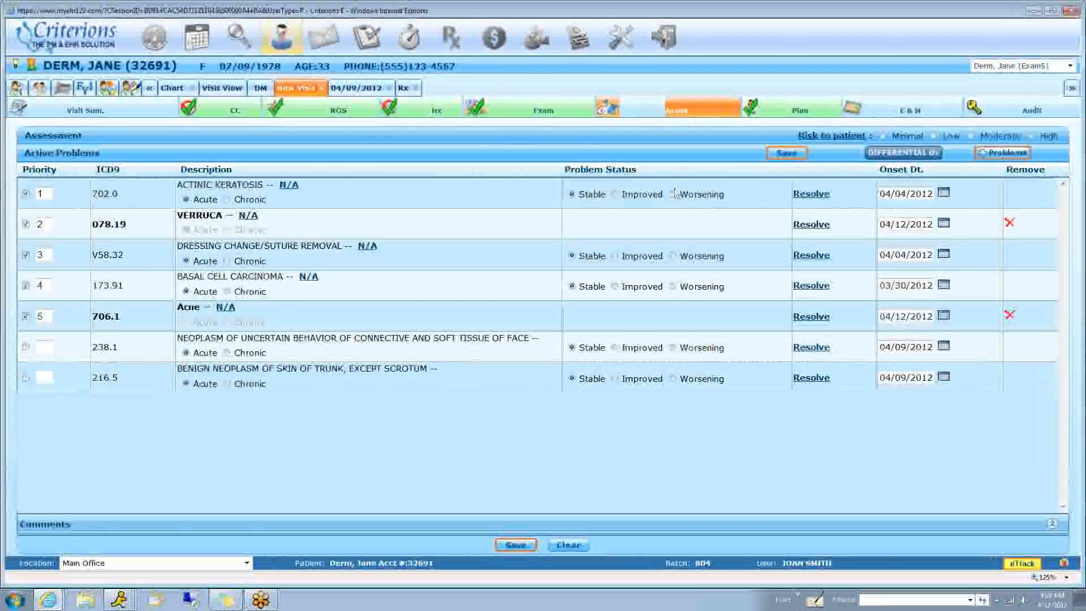
In the plan for Dressing change/suture removal, add Suture Removal and the instruction to follow up in 2 weeks prn
left_click(794, 109)
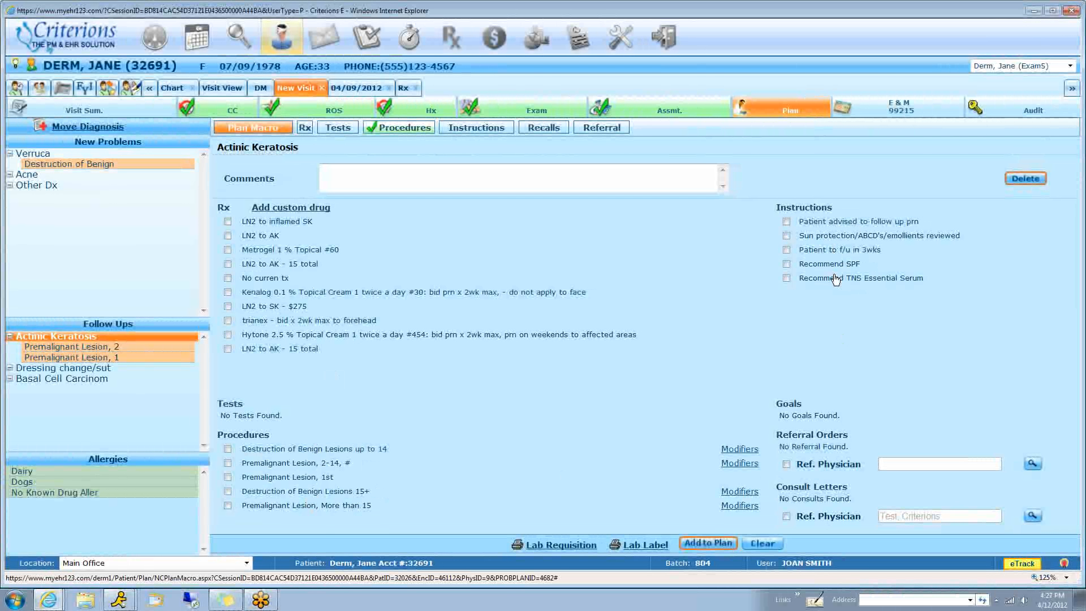
left_click(78, 367)
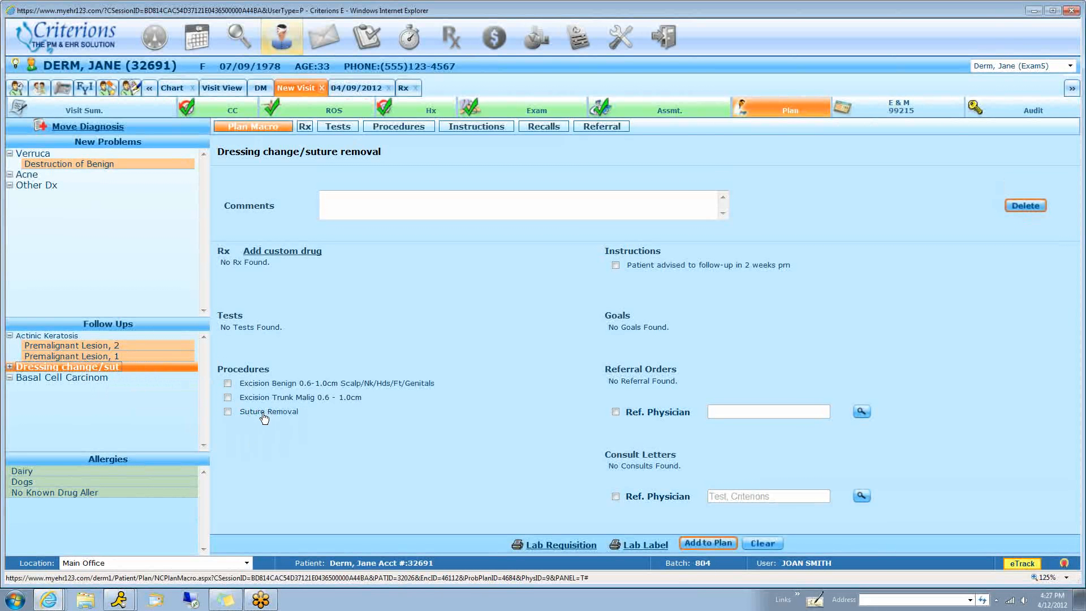
left_click(227, 412)
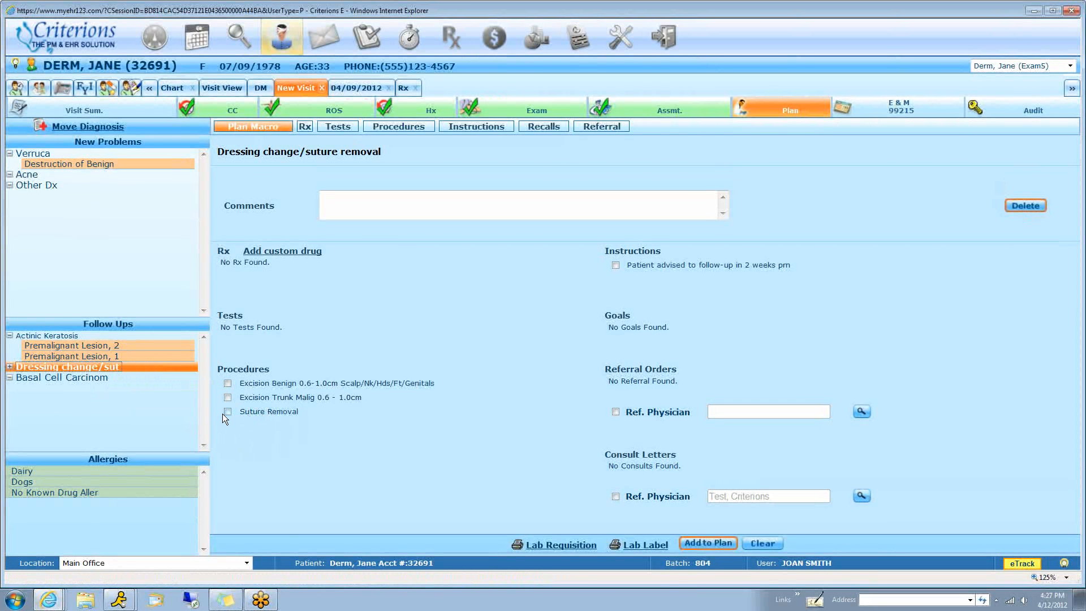
left_click(615, 264)
left_click(709, 543)
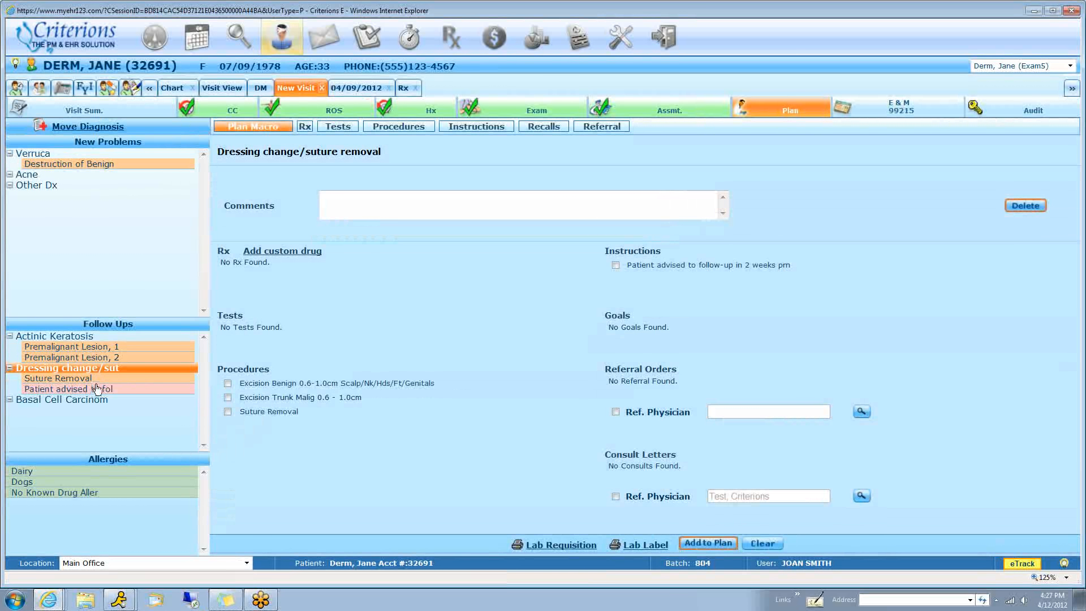
Add Acetaminophen 650 mg, Fluorouracil 5 %, the Mohs procedure and Mohs Micrographic Surgery Recommended to the Basal Cell Carcinoma plan
left_click(85, 399)
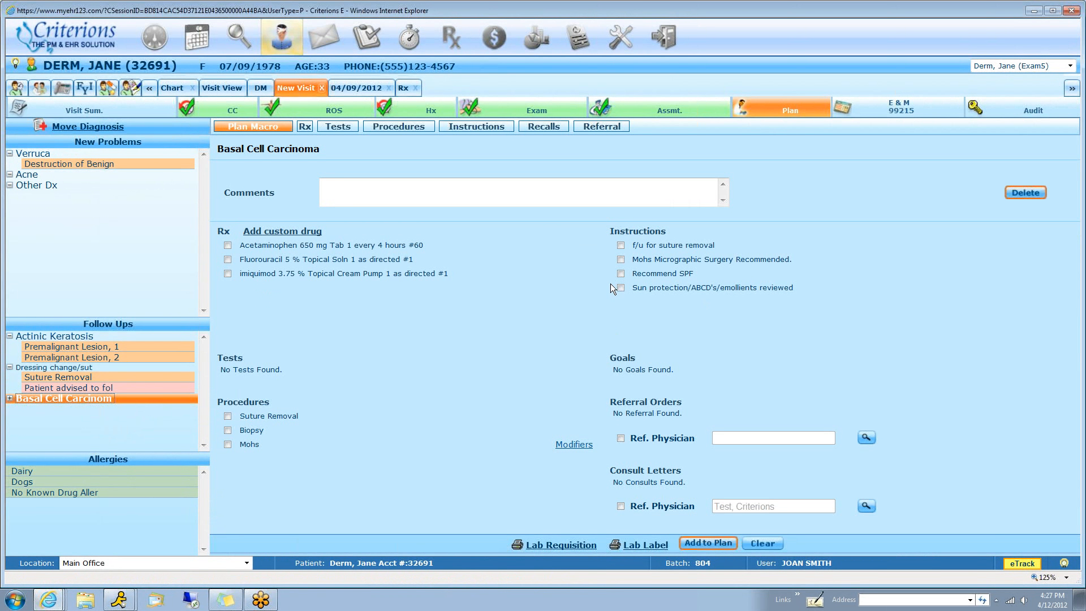
left_click(621, 260)
left_click(229, 249)
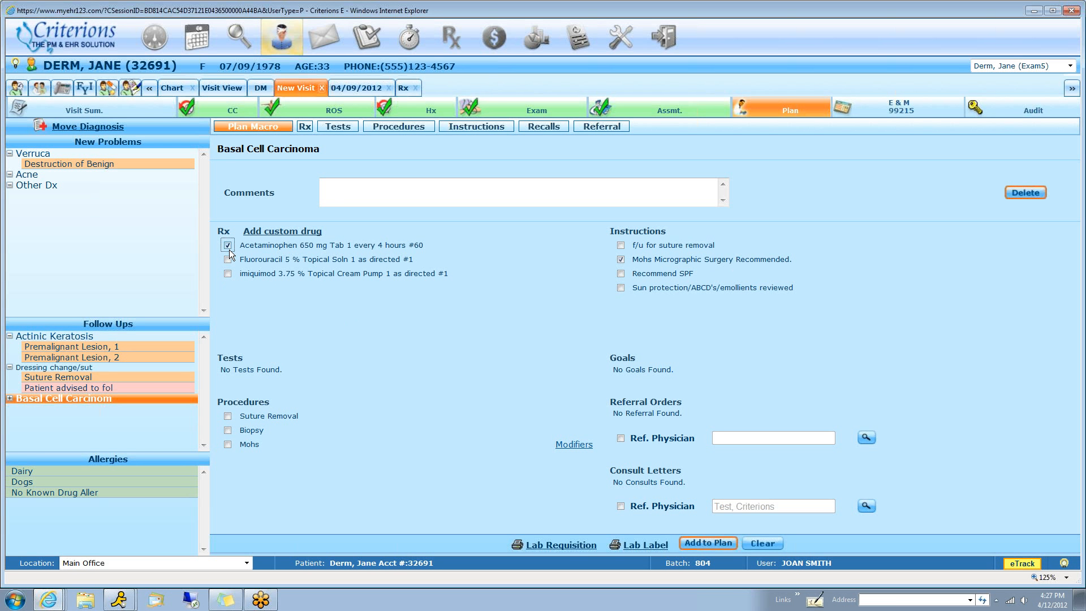
left_click(228, 416)
left_click(716, 543)
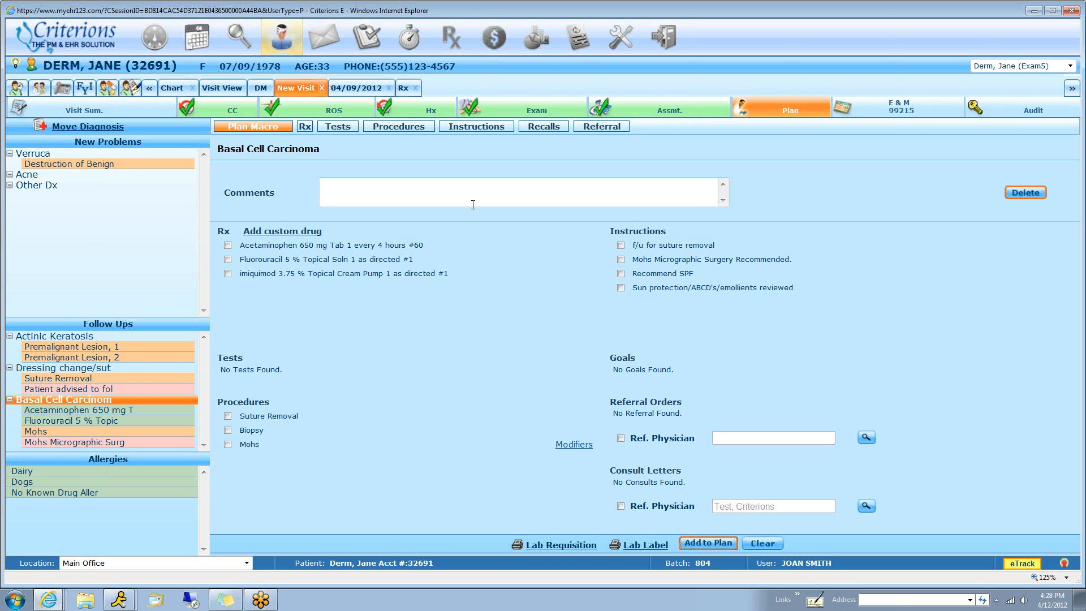
In the Mohs procedure summary, select the first listed surgeon, no tumor identified after the final stage, and the Face and Mid Upper Chest sites
left_click(39, 433)
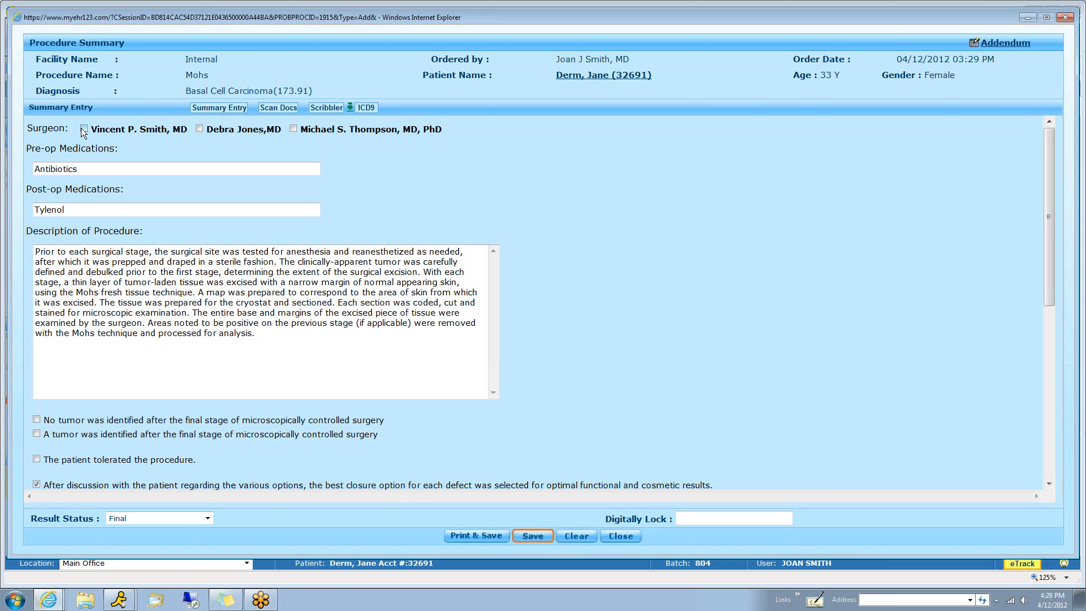
left_click(83, 129)
scroll(91, 408, "down", 3)
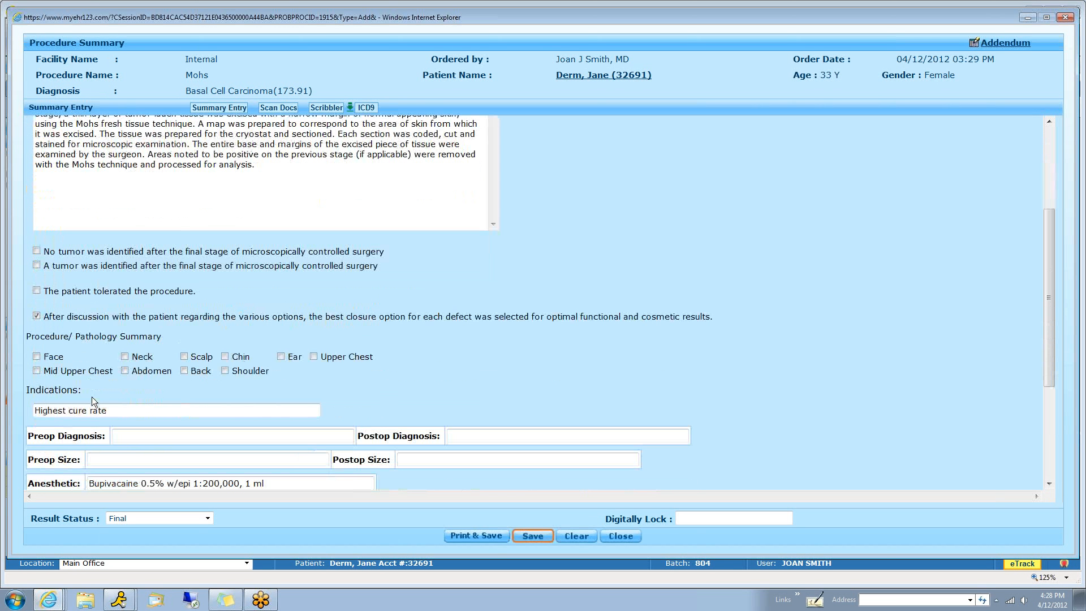
left_click(37, 252)
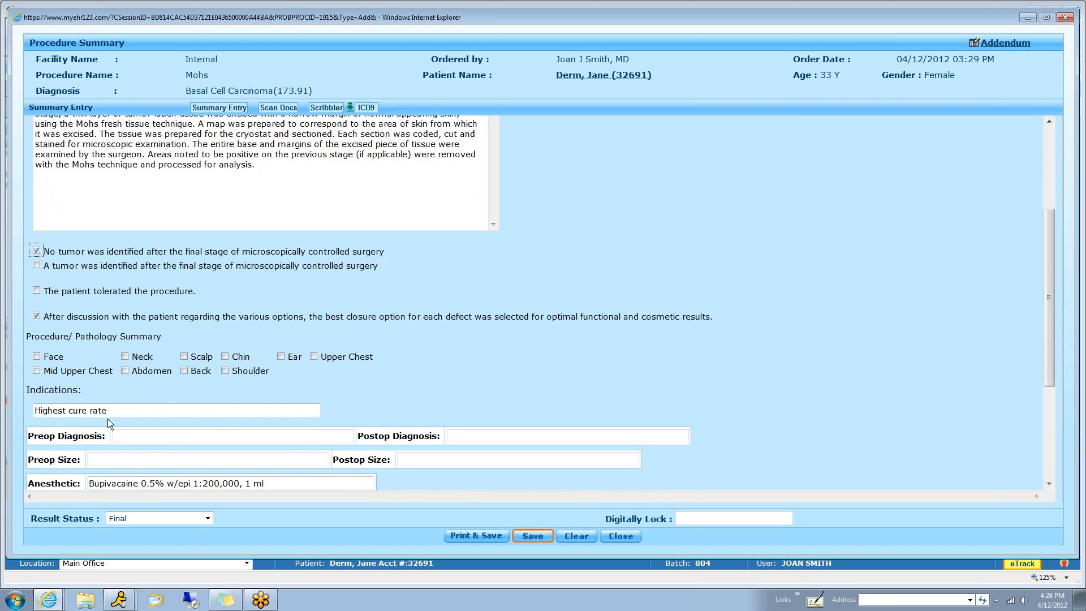
left_click(37, 356)
left_click(141, 436)
left_click(150, 414)
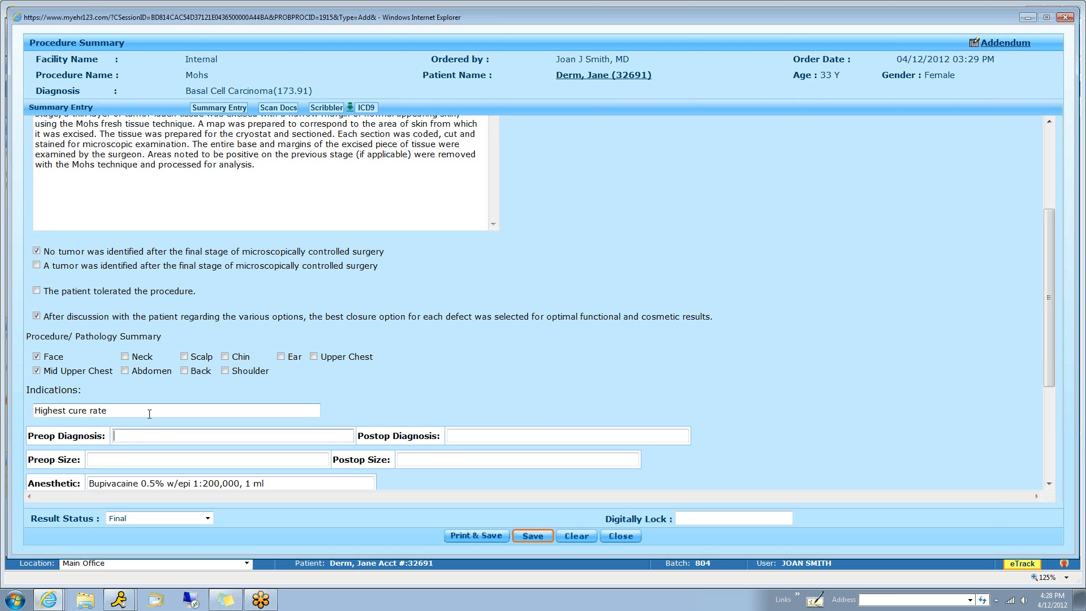
Set the Mohs stages to 2, Stage I to 2 sections with 0 positive, and the planned repair to Simple Linear Closure
scroll(445, 428, "down", 3)
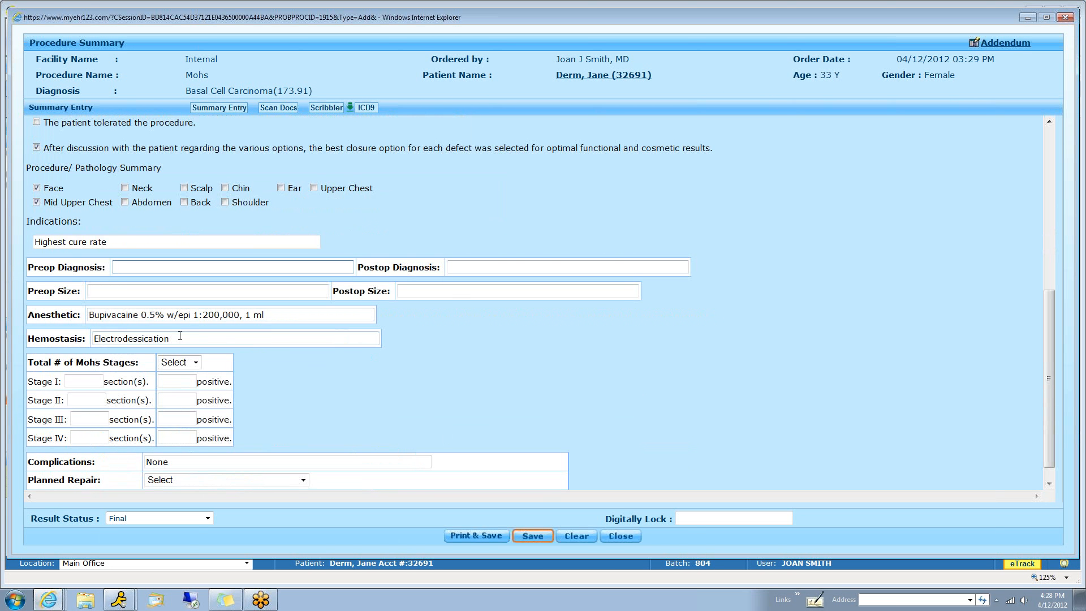
left_click(100, 382)
type("2")
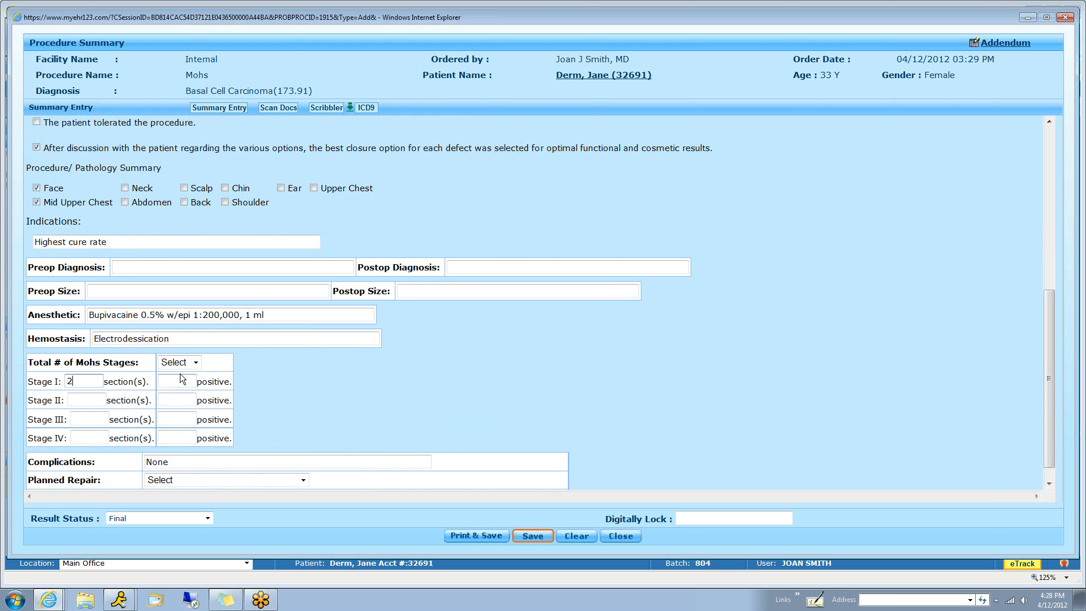
left_click(180, 362)
left_click(175, 394)
left_click(185, 386)
type("0")
scroll(236, 405, "down", 1)
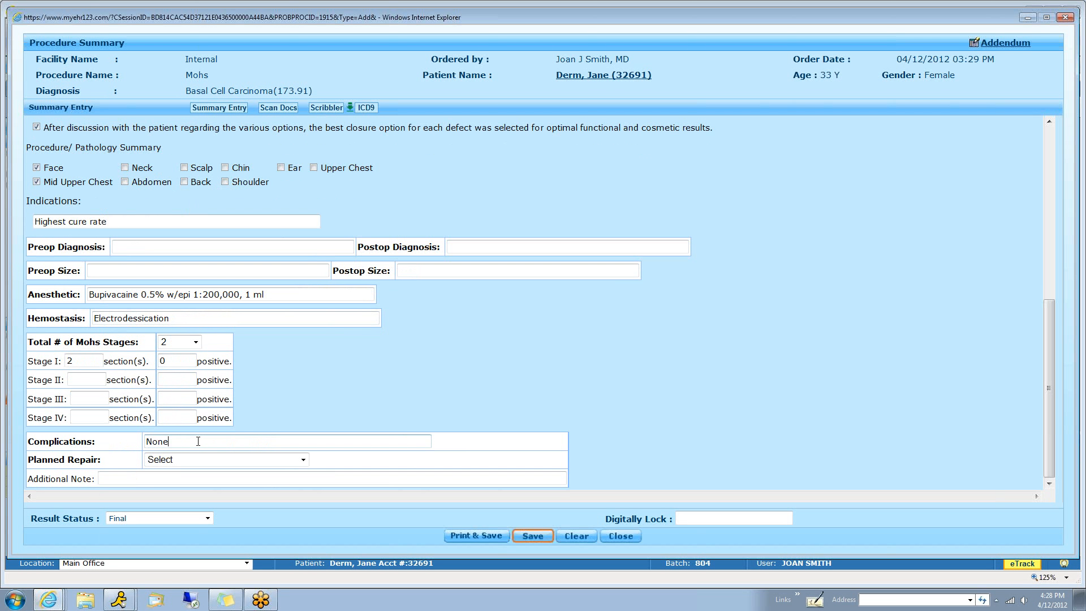
left_click(196, 460)
left_click(199, 494)
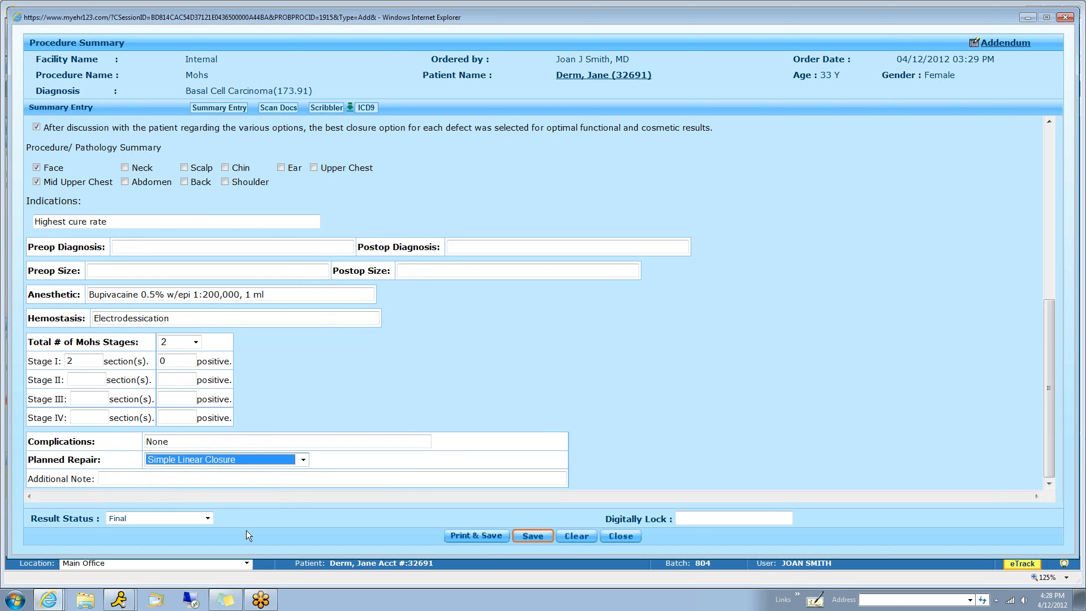
Draw red marks on the face, head and front body figures in the Mohs procedure scribbler, and save the procedure summary
left_click(318, 109)
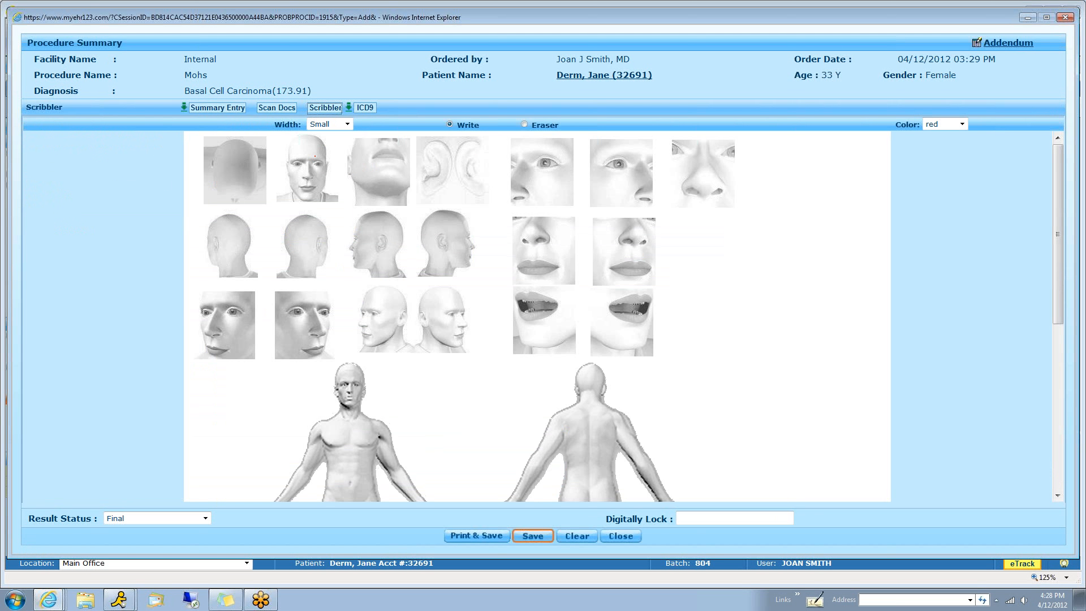
mouse_move(604, 183)
left_mouse_down()
mouse_move(601, 199)
mouse_move(562, 186)
left_mouse_up()
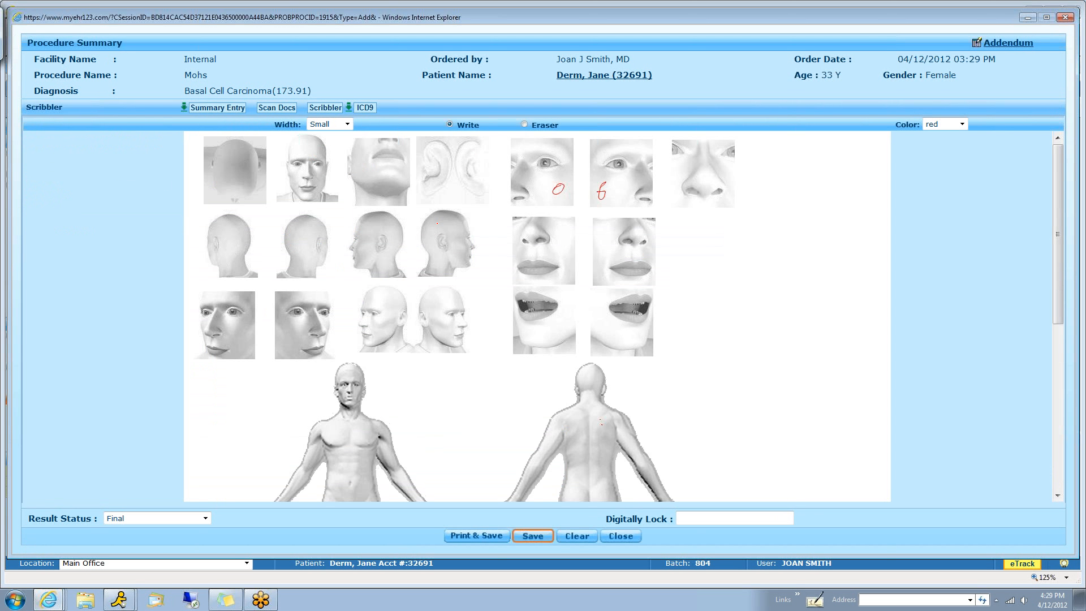
mouse_move(322, 202)
left_mouse_down()
mouse_move(363, 263)
mouse_move(371, 225)
left_mouse_up()
left_click_drag(385, 298, 398, 331)
mouse_move(287, 380)
left_mouse_down()
mouse_move(293, 396)
mouse_move(335, 381)
left_mouse_up()
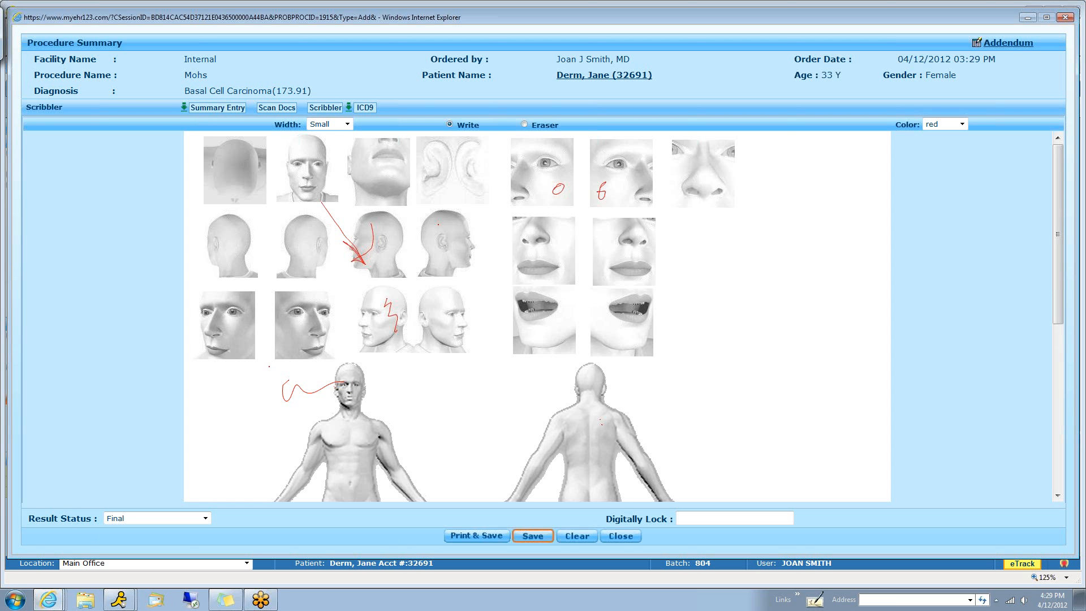
left_click(541, 541)
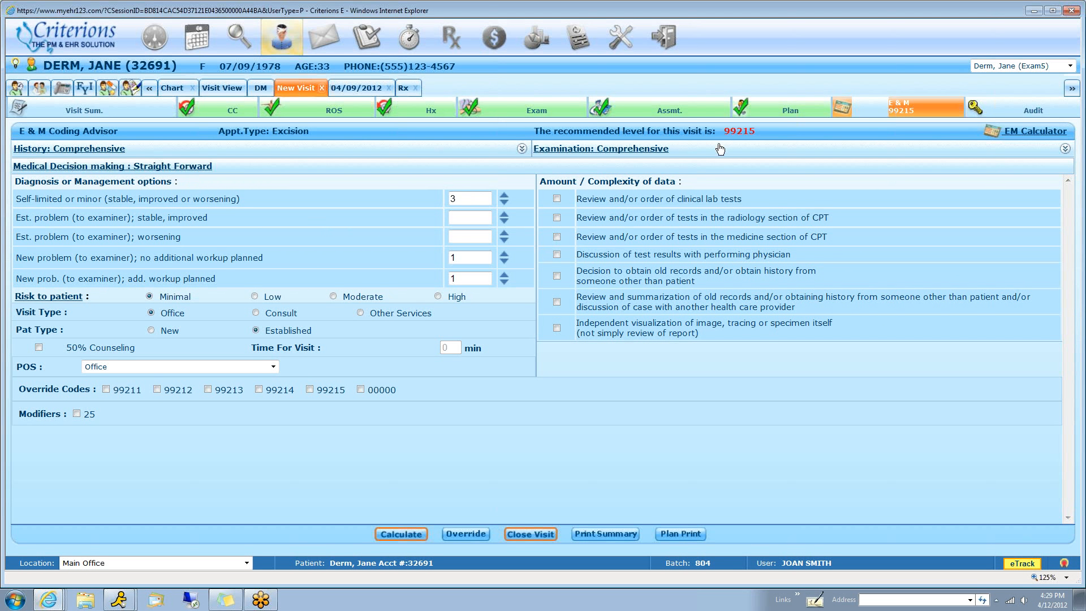
Select 99214 as the override code for the visit's E & M level
left_click_drag(726, 130, 758, 134)
left_click(259, 389)
Add Excision to the visit's chief complaints and proceed to the physical exam
left_click(236, 112)
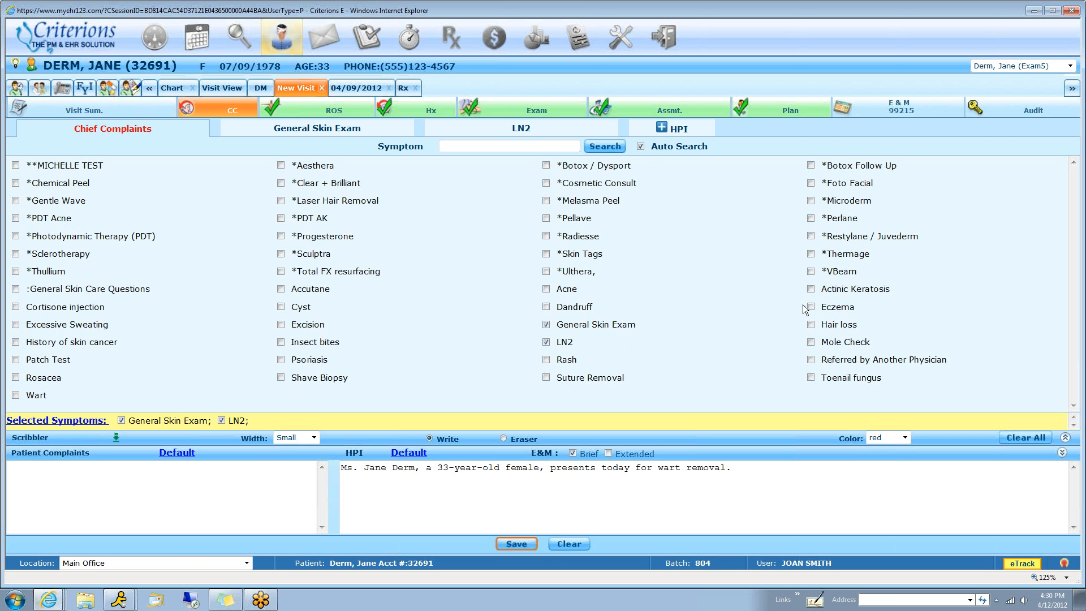
left_click(281, 324)
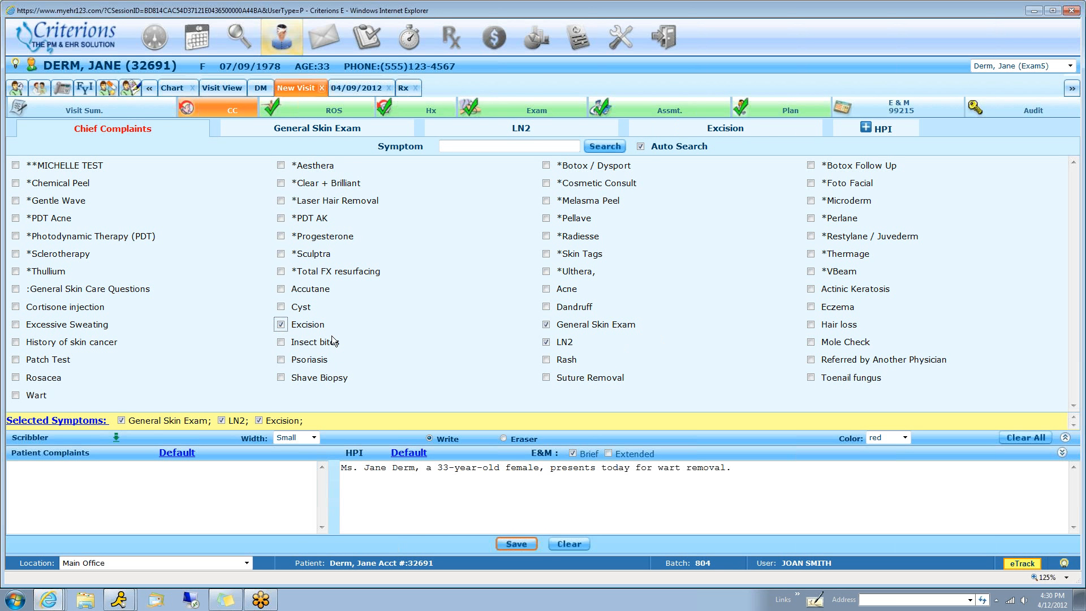
left_click(516, 108)
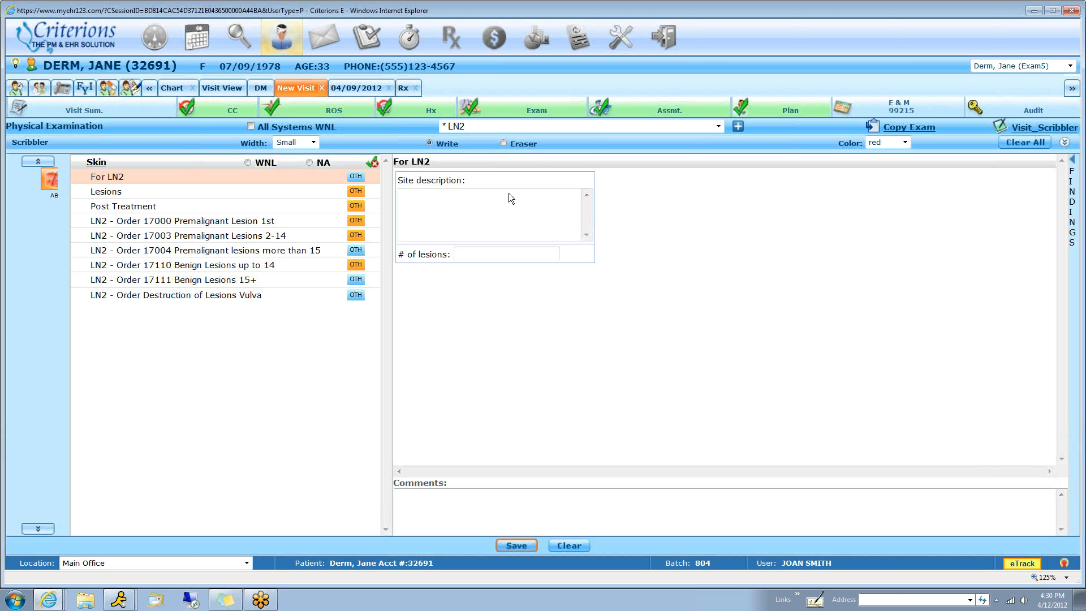
Load the Excision exam template and record no aspirin or ibuprofen for the past two weeks
left_click(607, 123)
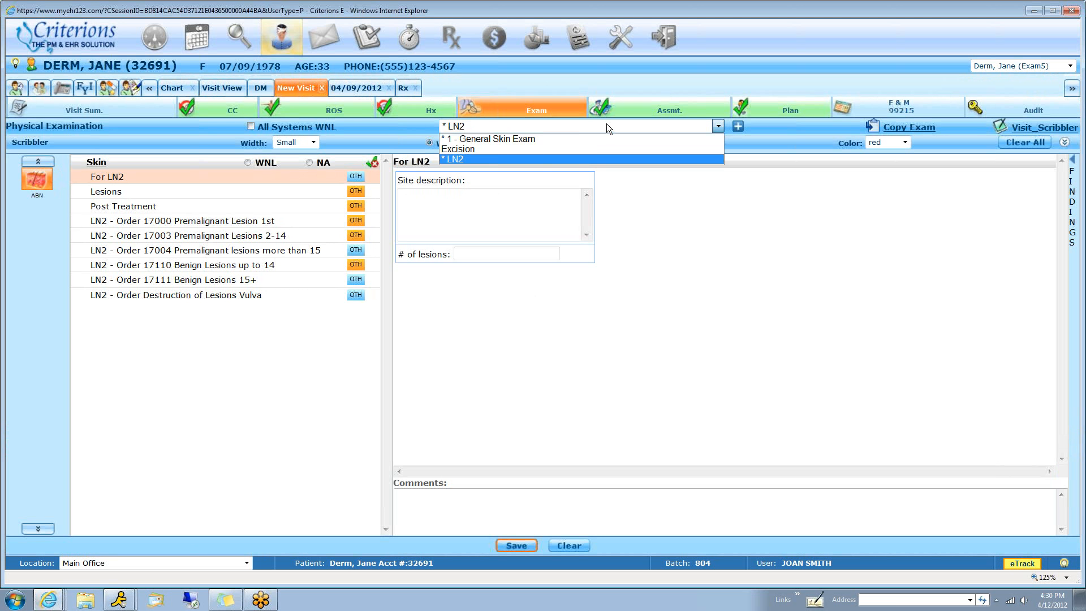
left_click(528, 149)
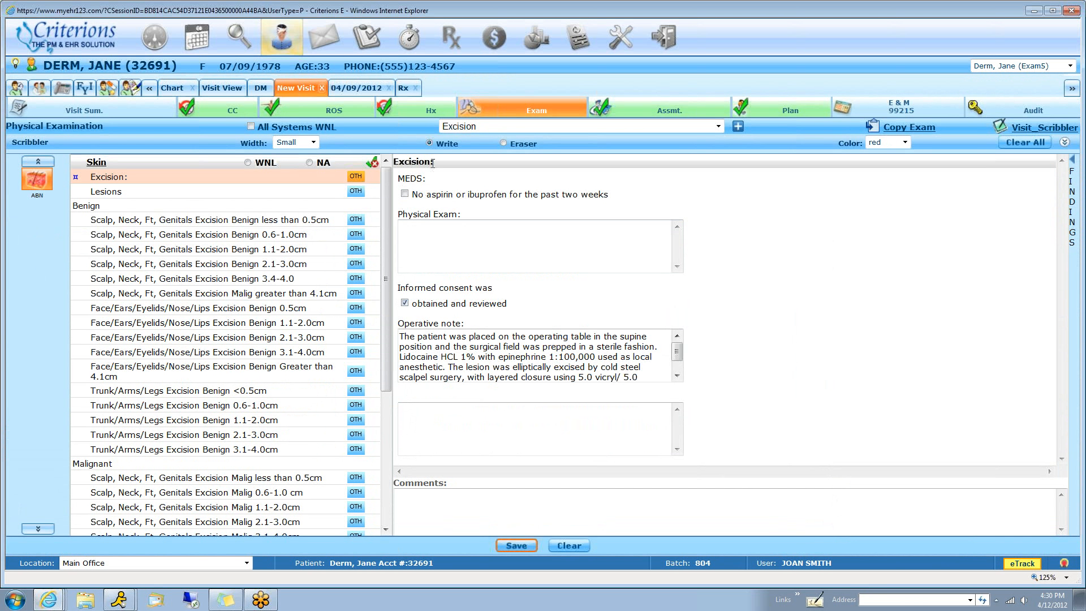
left_click(587, 237)
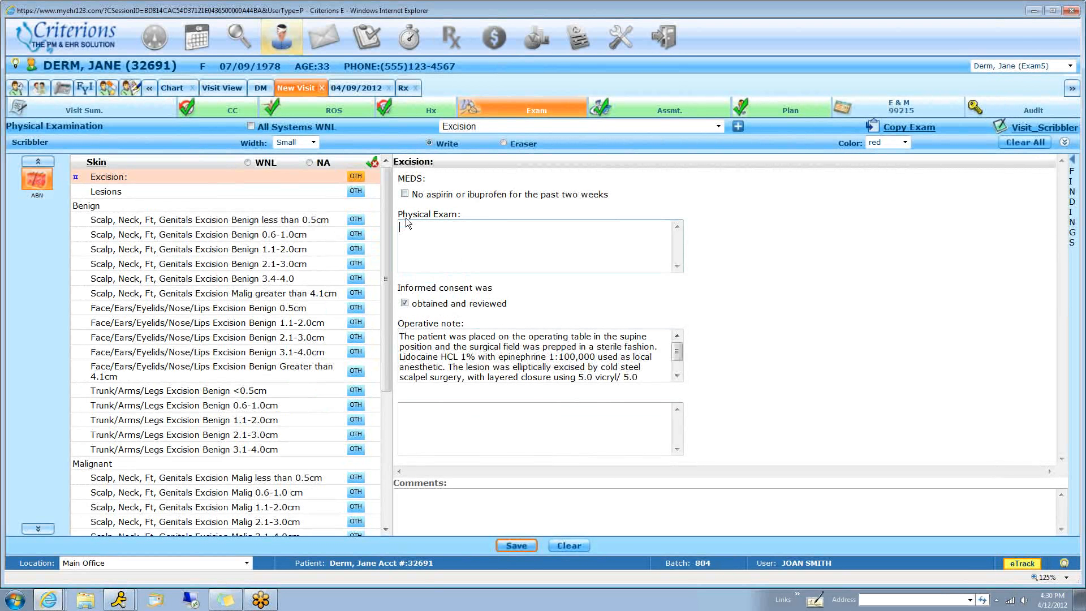
left_click(405, 194)
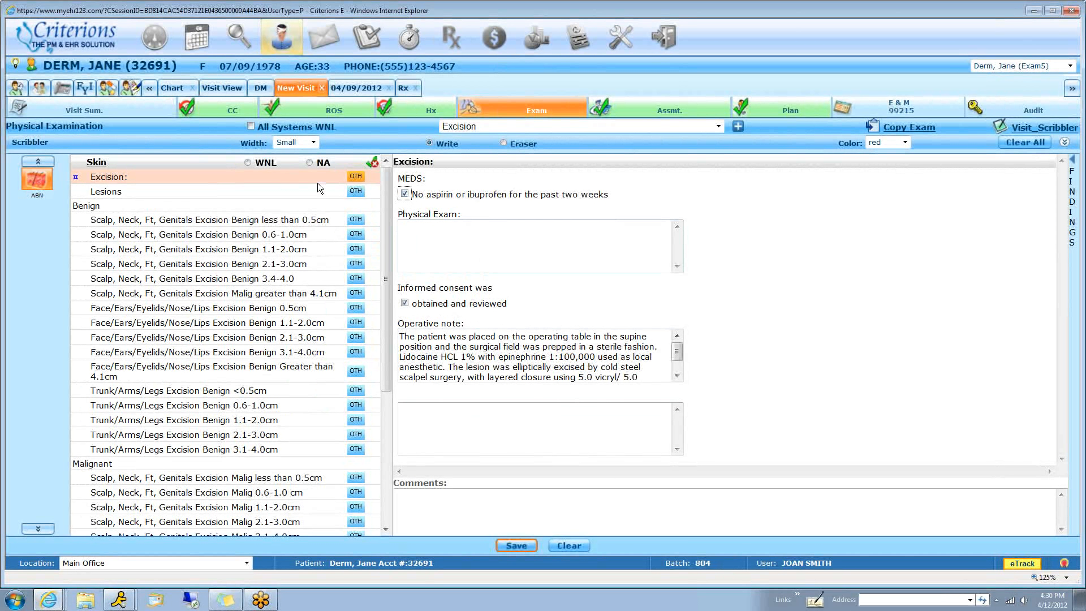
In the Excision exam's lesion table, enter the first lesion as Seborrheic keratoses located at "left arm and upper torso"
left_click(106, 192)
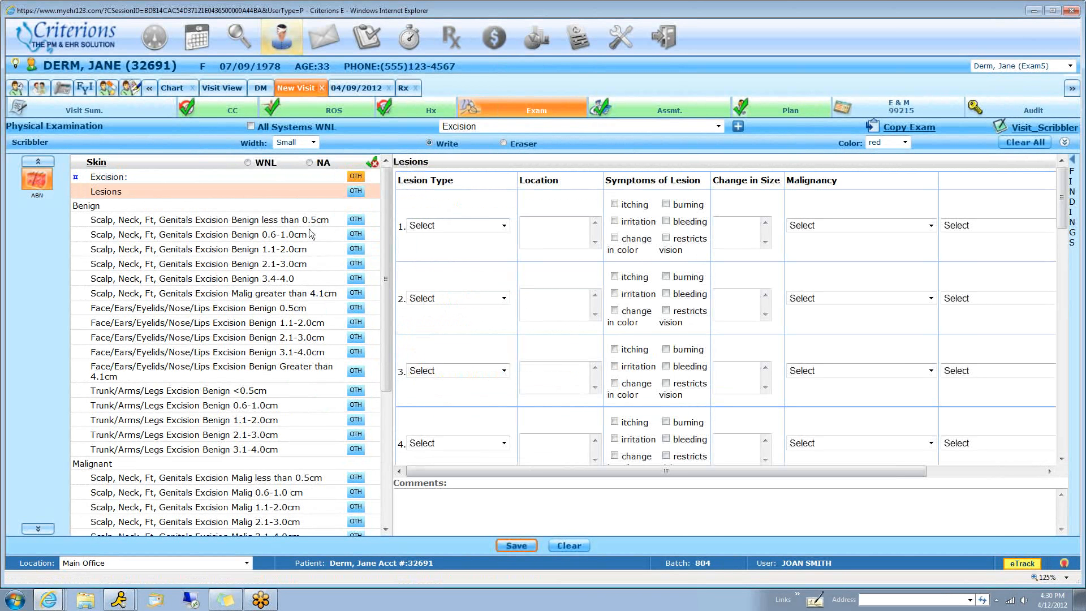
left_click(459, 226)
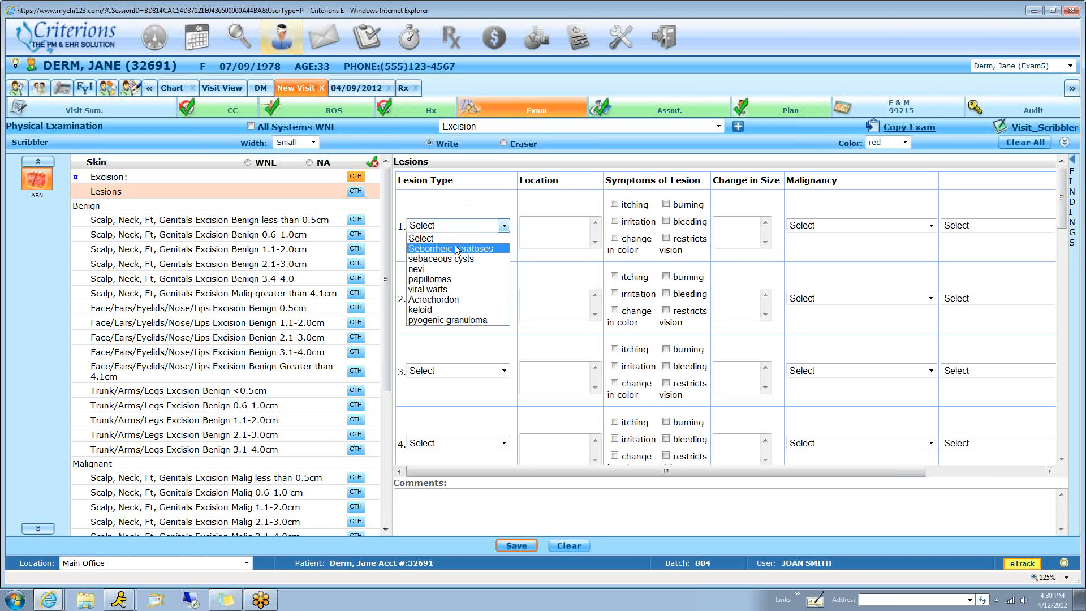
left_click(447, 245)
left_click(541, 229)
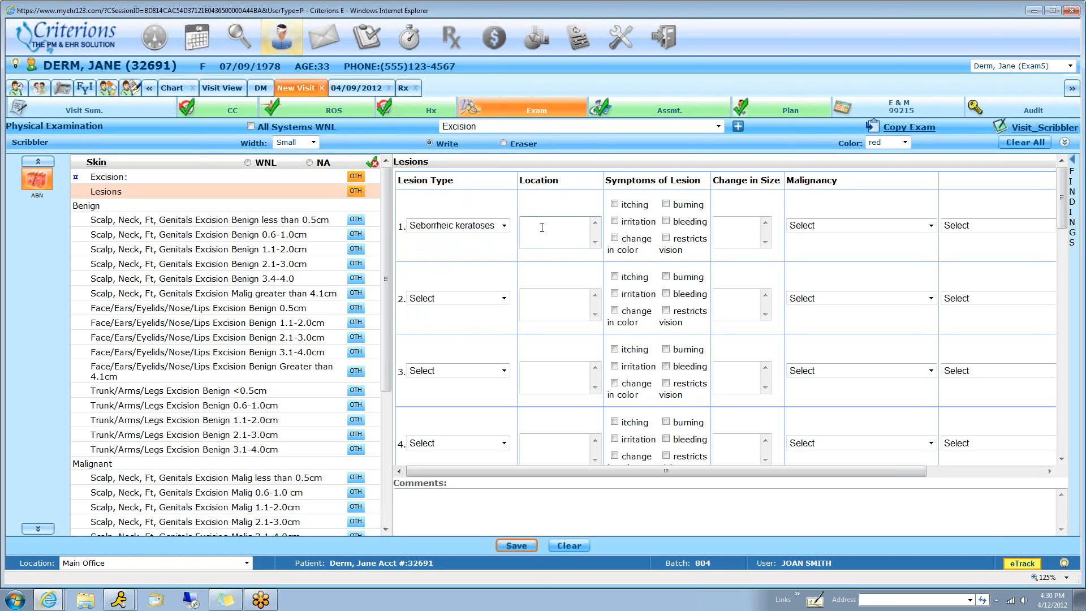
type("left arm and upper torso")
Mark the first lesion's symptoms as itching, irritation and change in color, and set its malignancy to "appearance suggests malignancy"
left_click(615, 203)
left_click(615, 222)
left_click(615, 238)
left_click(844, 226)
left_click(820, 279)
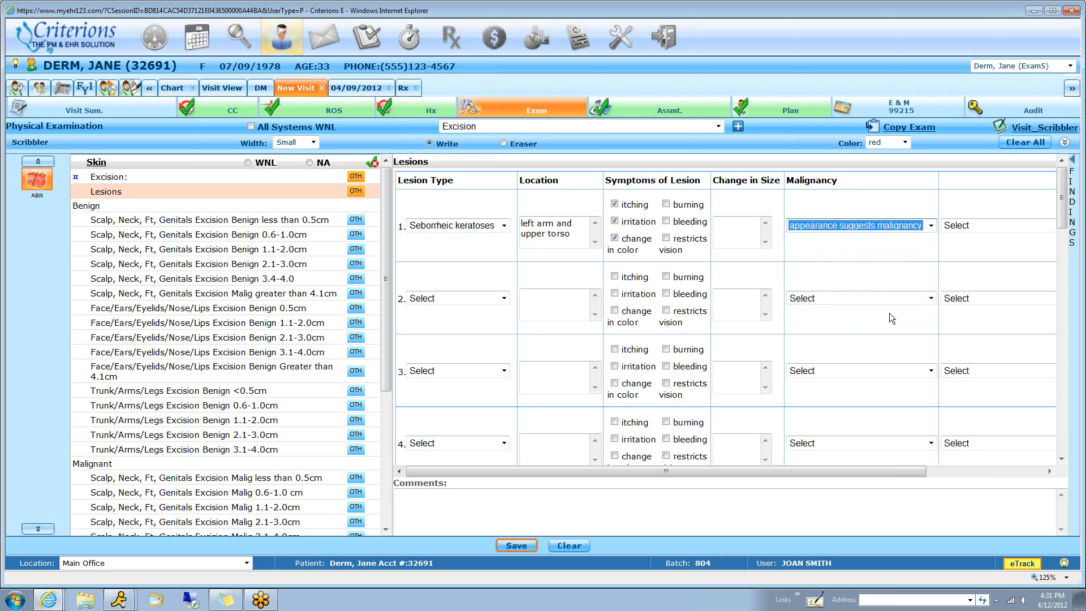
left_click(974, 224)
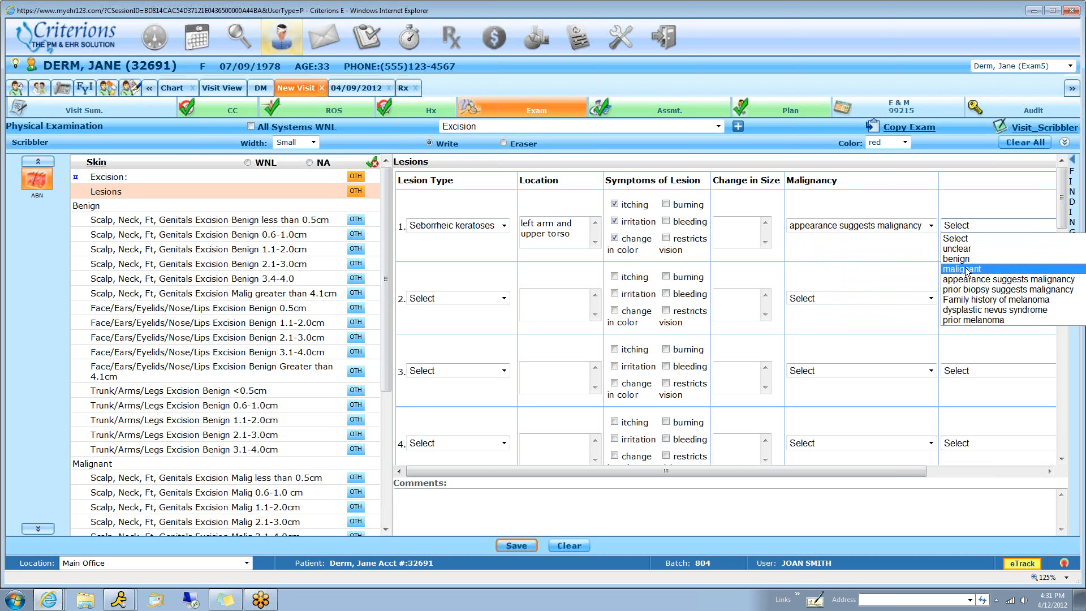
left_click(888, 253)
mouse_move(881, 471)
left_mouse_down()
mouse_move(973, 464)
mouse_move(872, 466)
left_mouse_up()
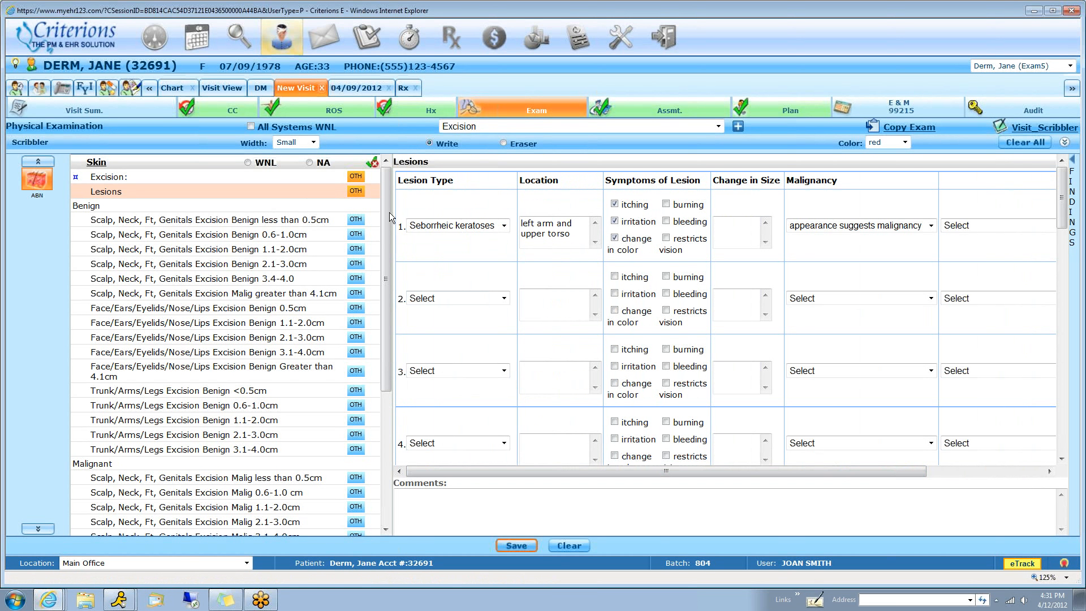
Set the second lesion's type to sebaceous cysts in the Excision exam's lesion table
left_click(495, 299)
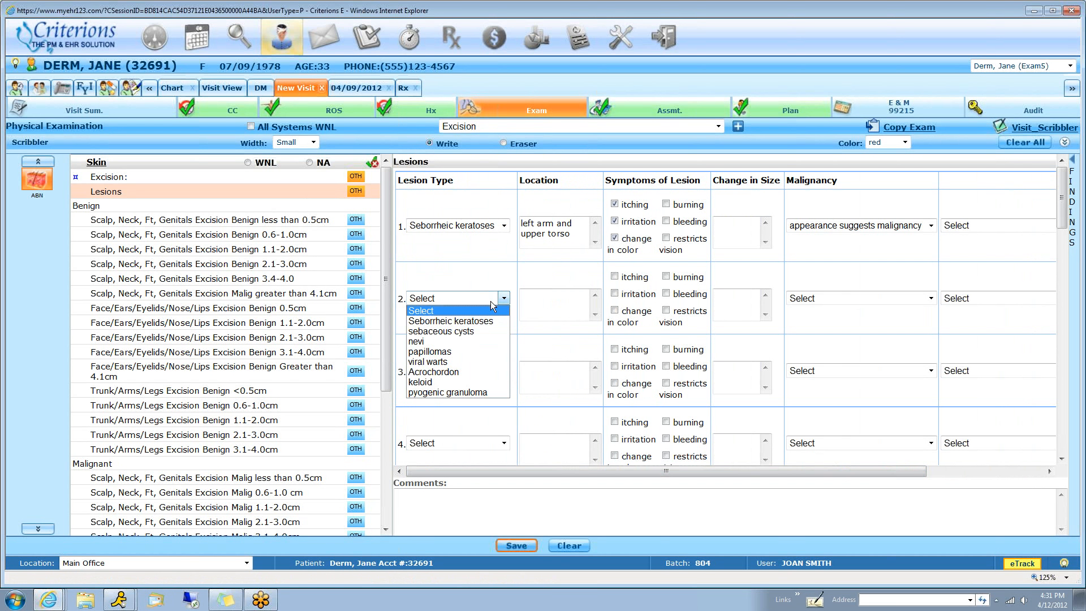
left_click(450, 331)
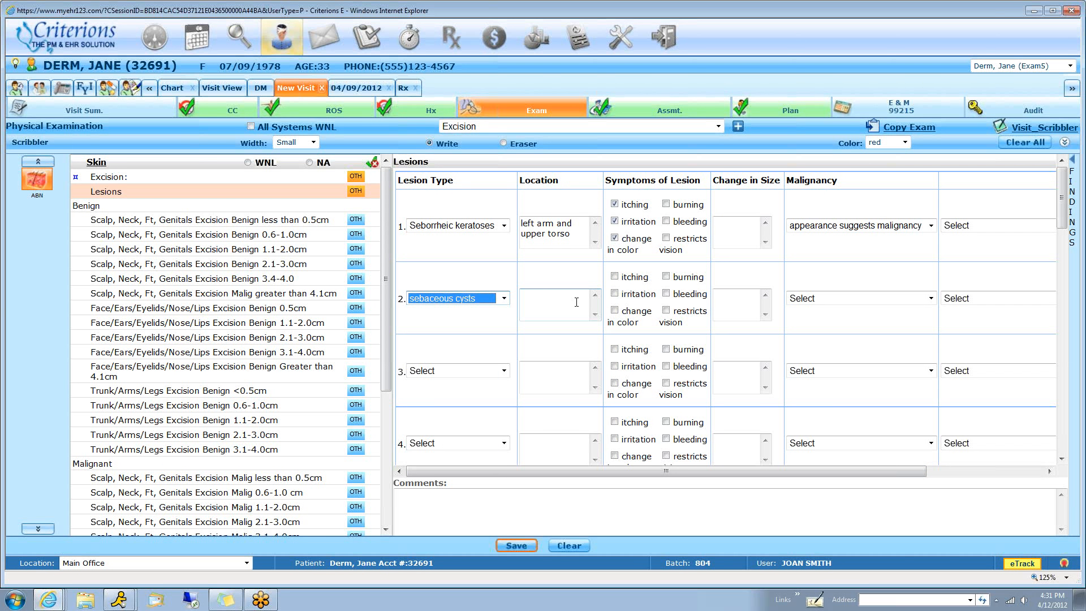
Proceed to the visit plan and open the consult letter in its referral section
left_click(791, 120)
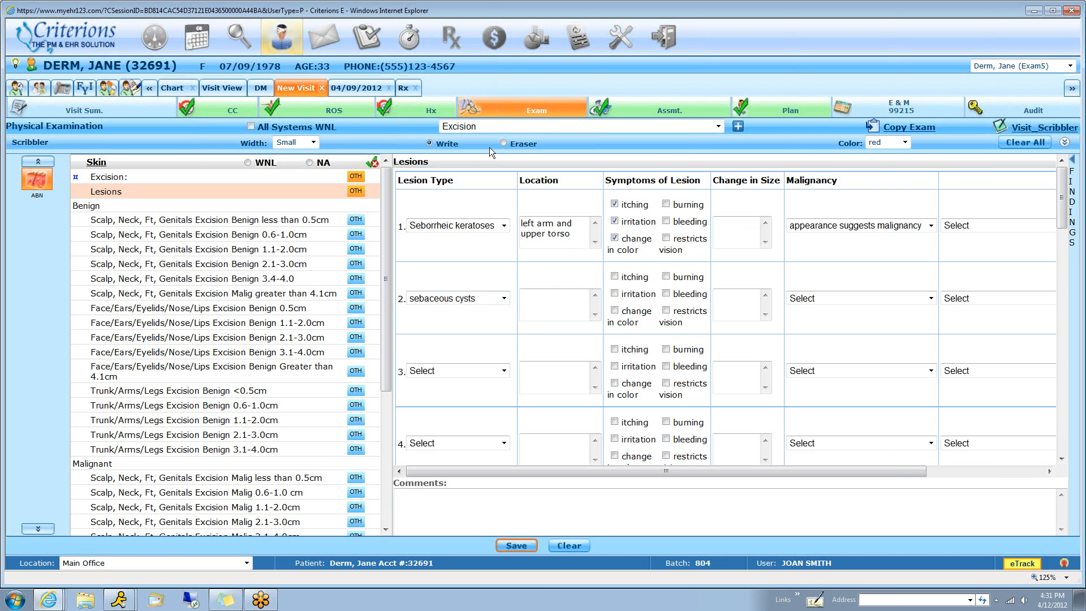
left_click(798, 113)
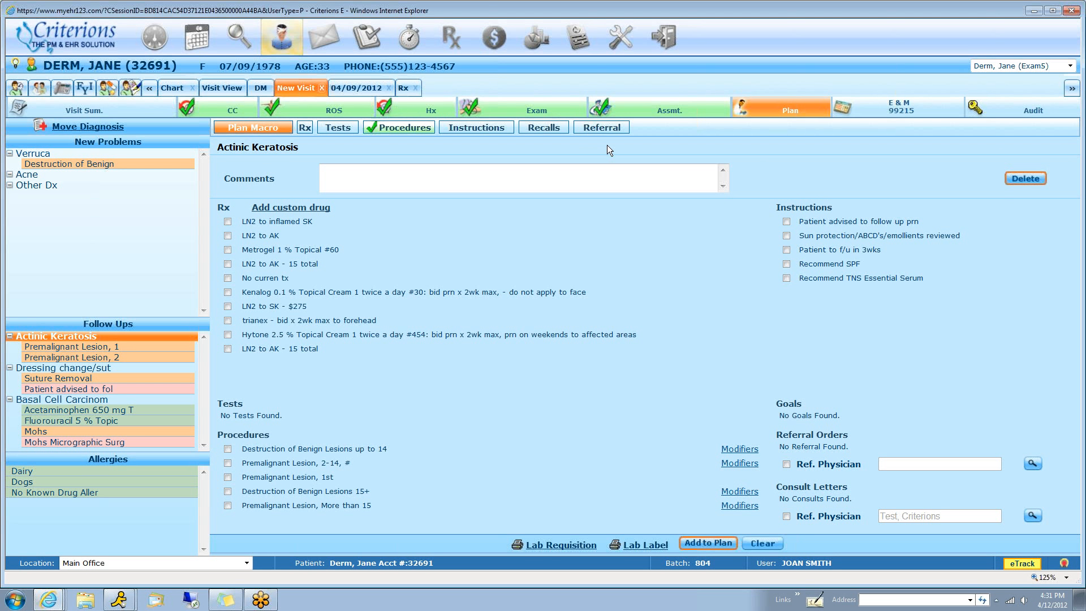
left_click(602, 127)
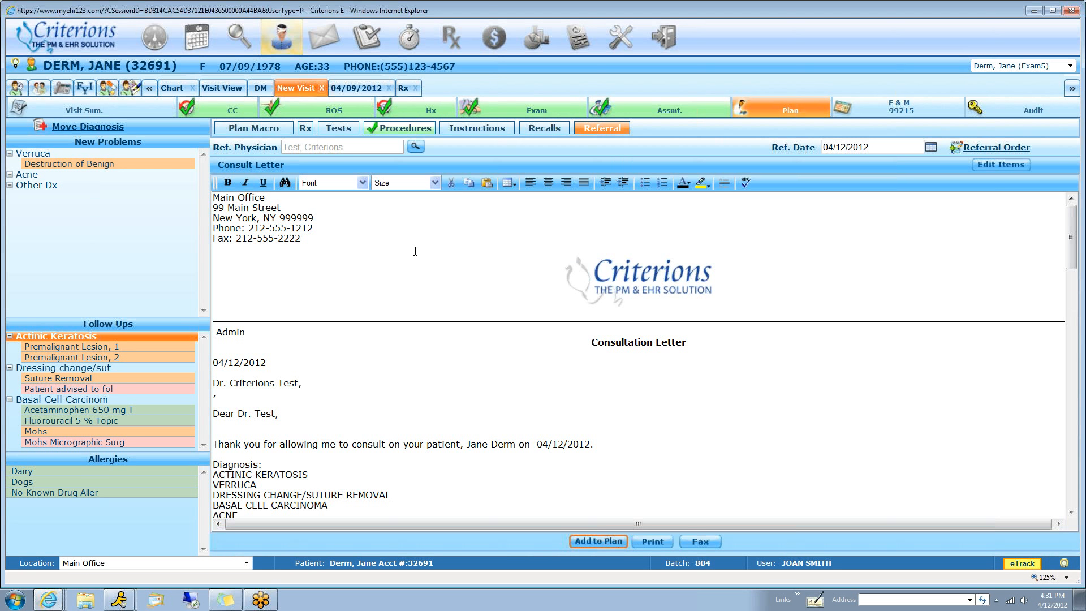
Review the consult letter's diagnoses, closing text and office note, including the excision lesion table, LN2 treatments and plan
scroll(452, 357, "down", 3)
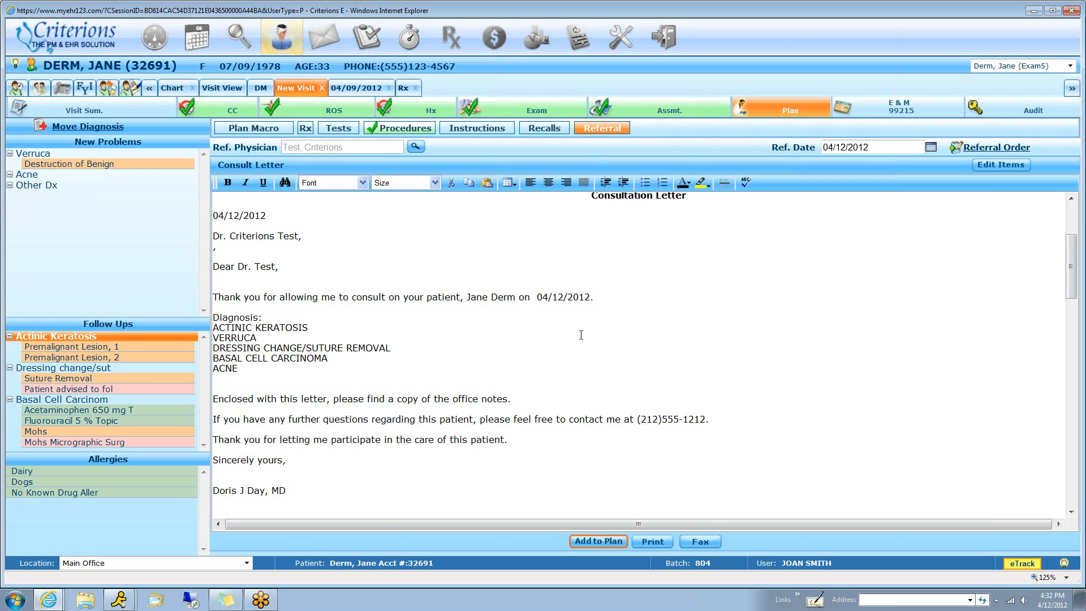
scroll(548, 399, "down", 3)
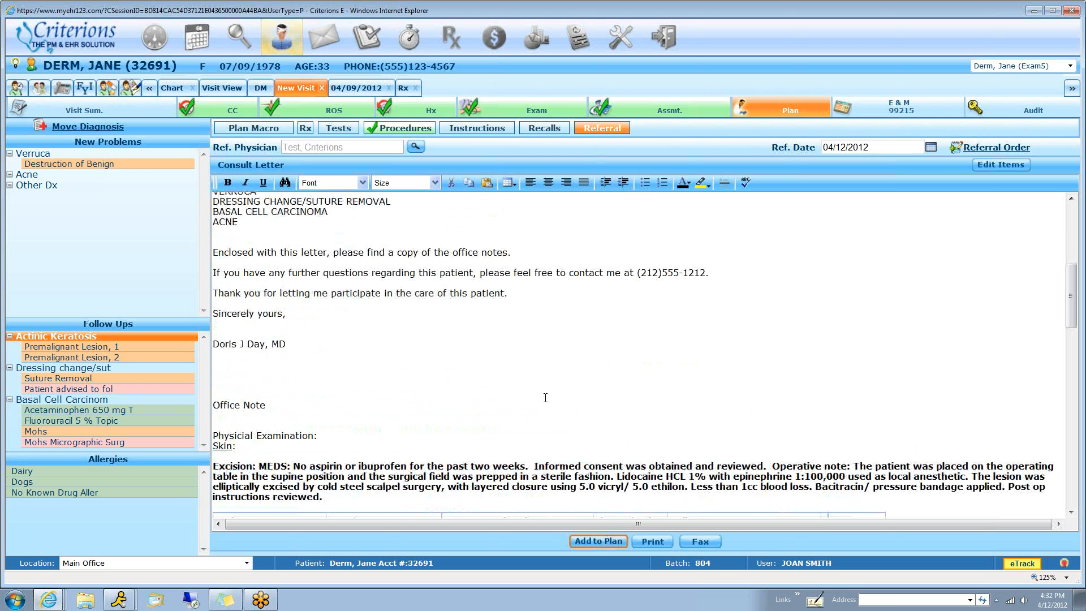
scroll(432, 266, "up", 2)
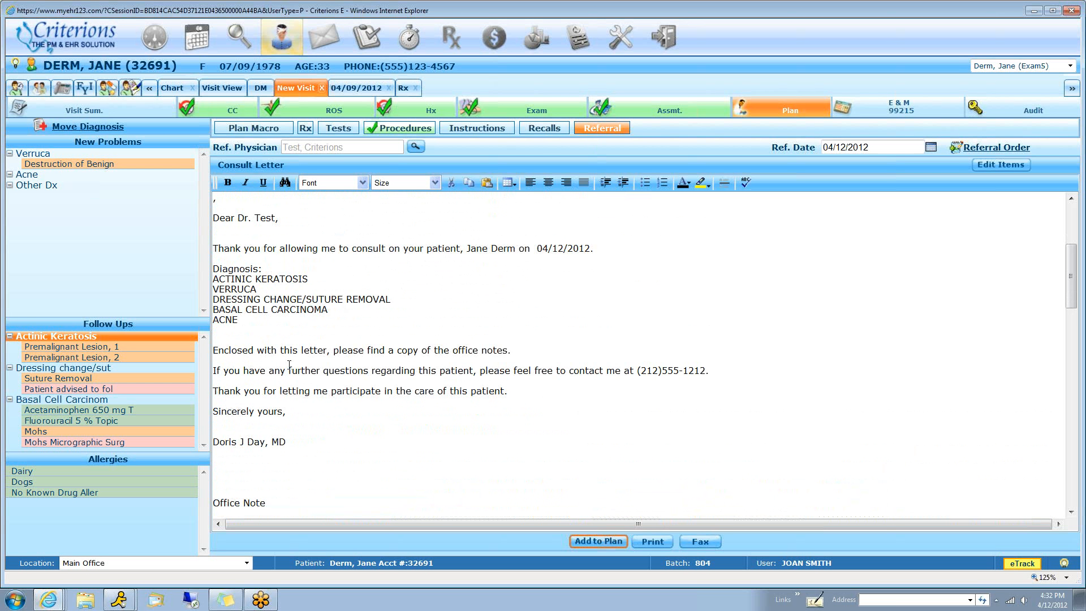
scroll(298, 341, "down", 12)
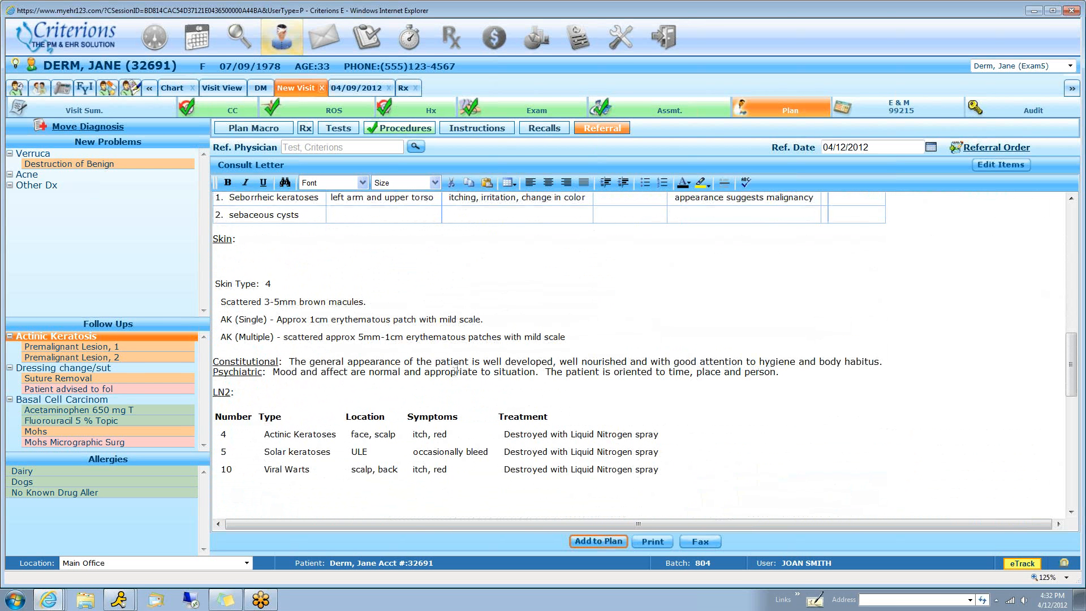
scroll(451, 374, "down", 4)
scroll(454, 366, "down", 6)
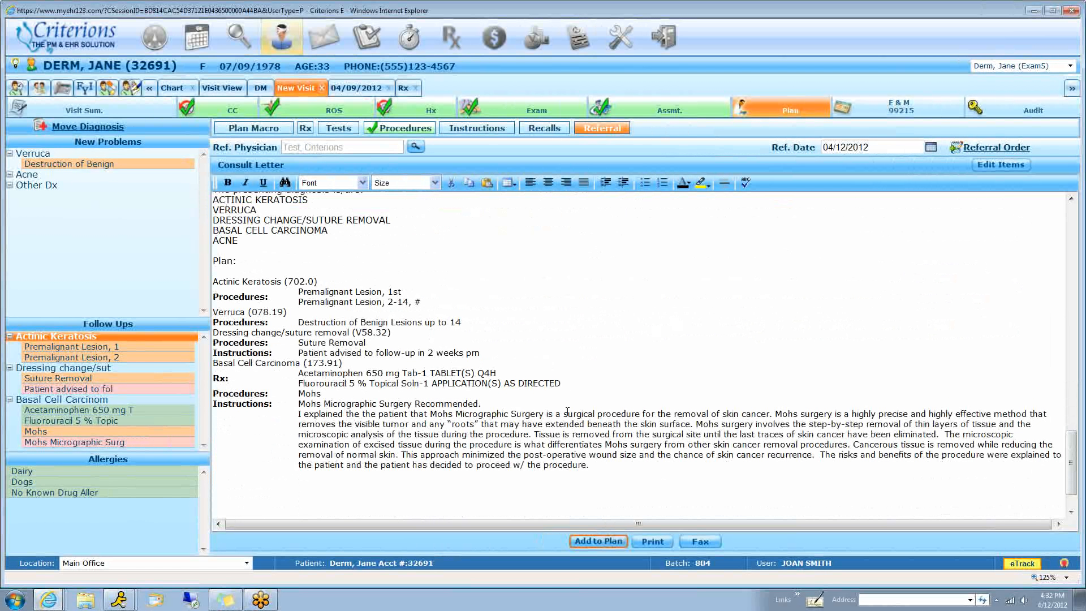
scroll(566, 413, "down", 1)
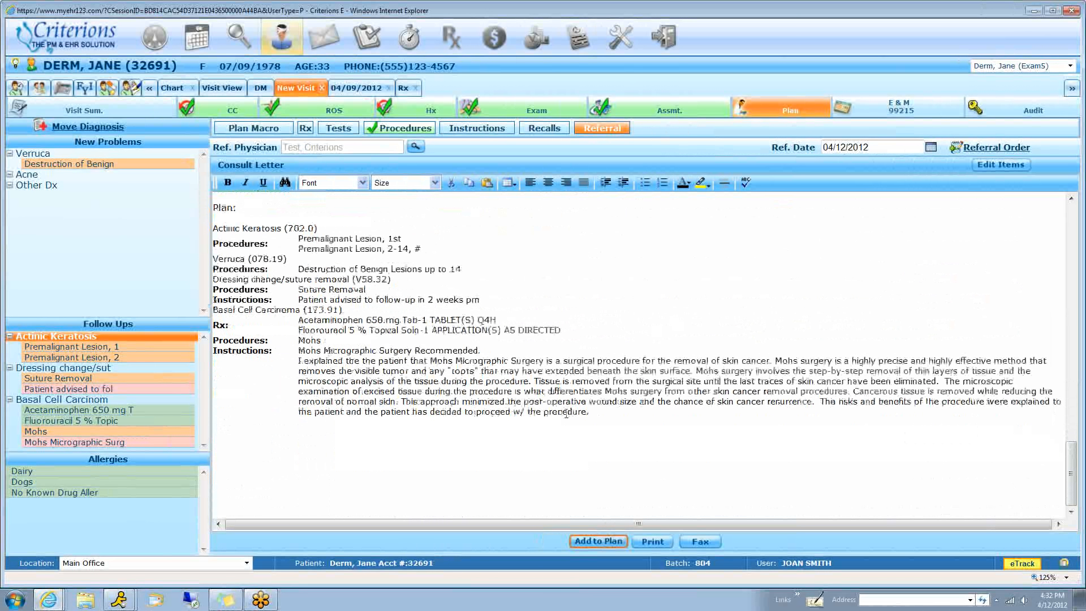
scroll(565, 414, "up", 10)
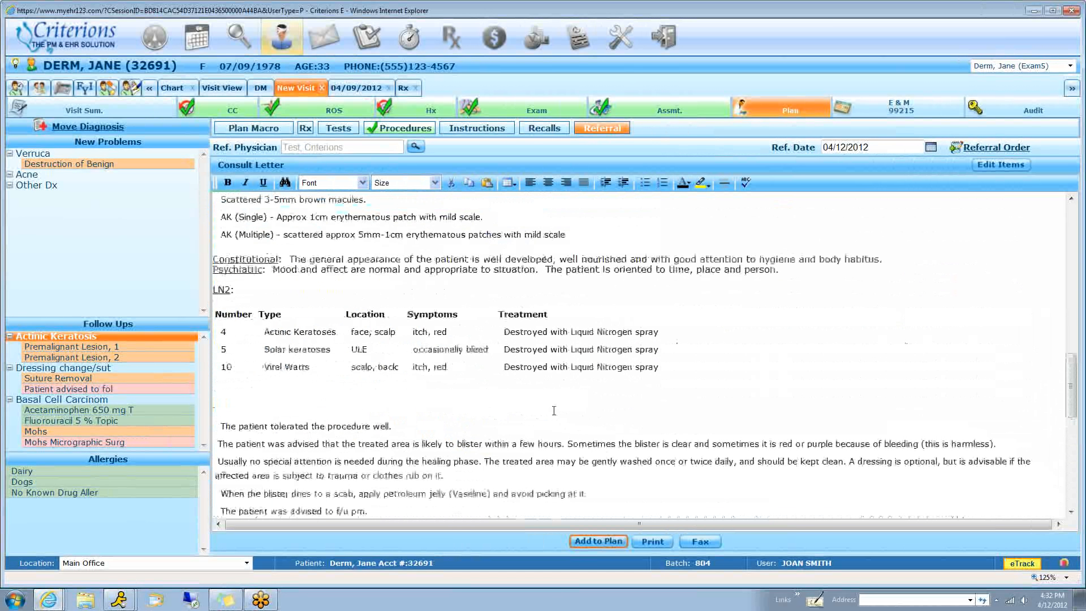
scroll(554, 411, "up", 5)
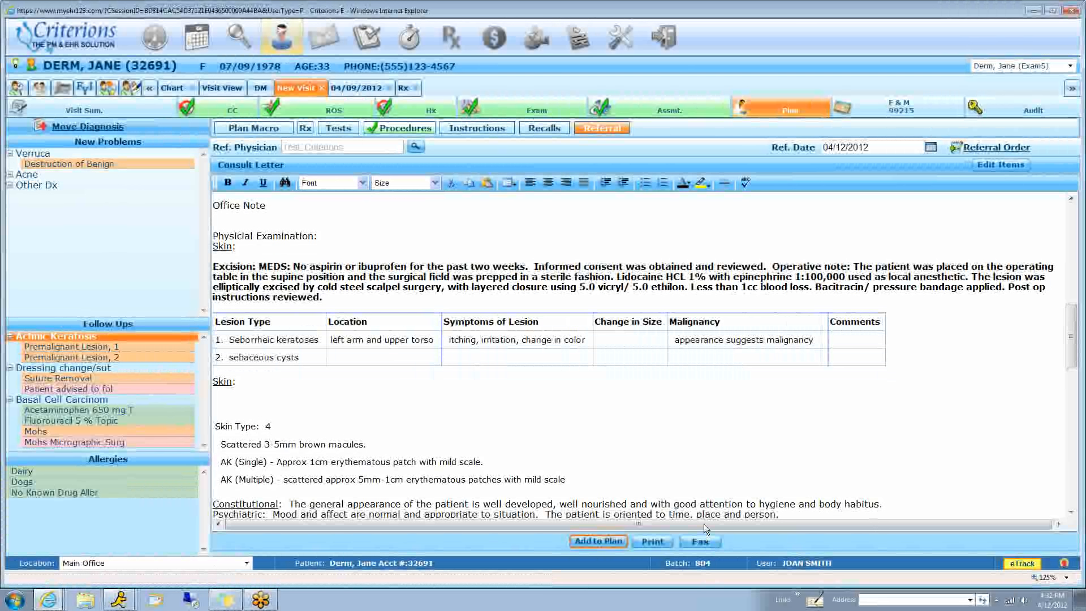
Close the visit from the E & M Coding Advisor, continuing without selecting any alternate diagnosis
left_click(896, 108)
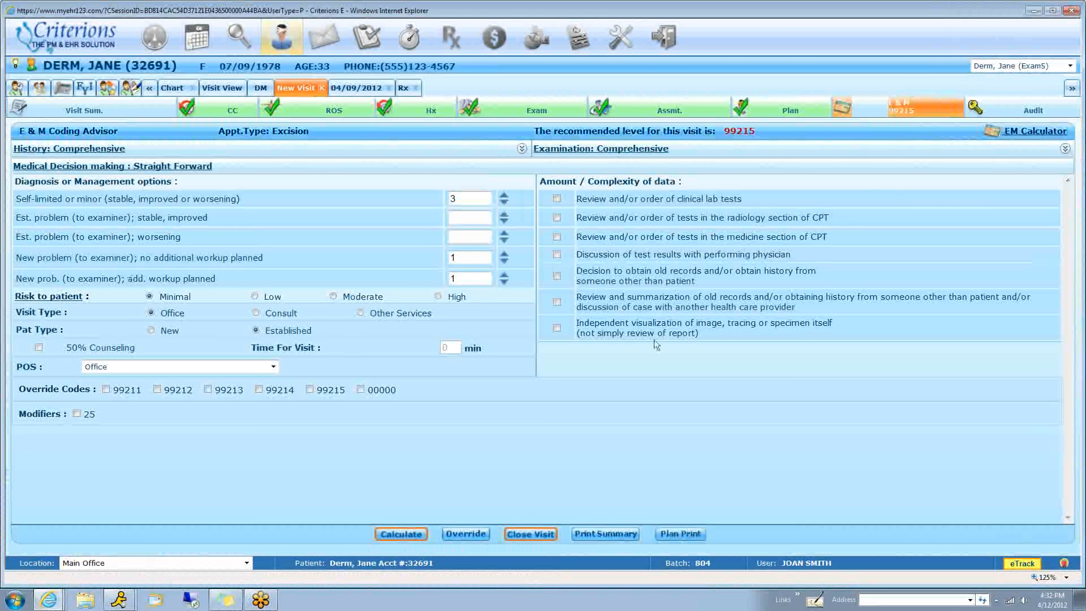
left_click(532, 534)
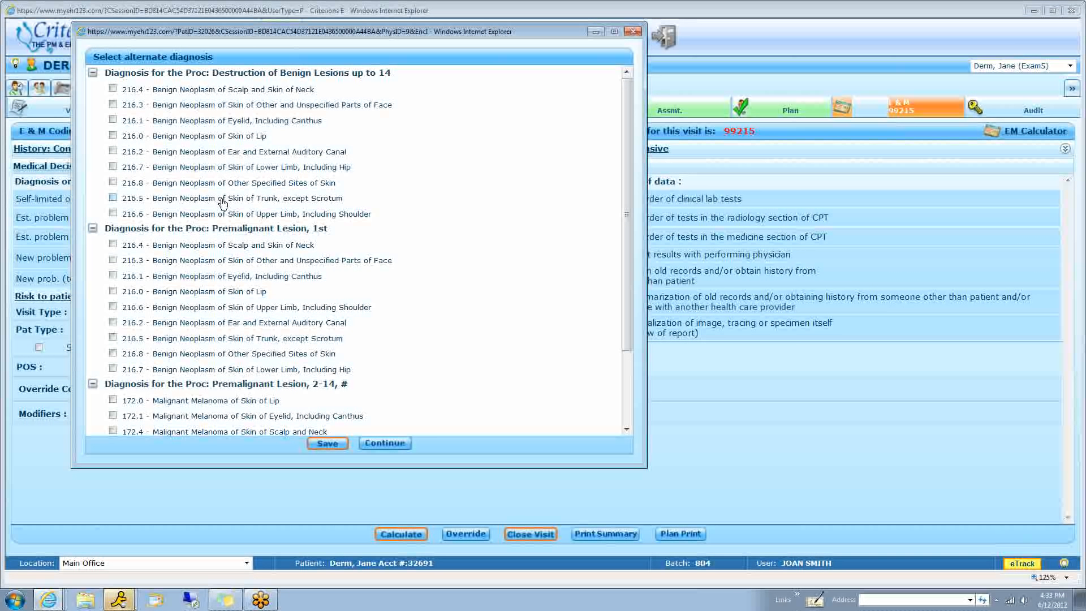
scroll(218, 277, "down", 3)
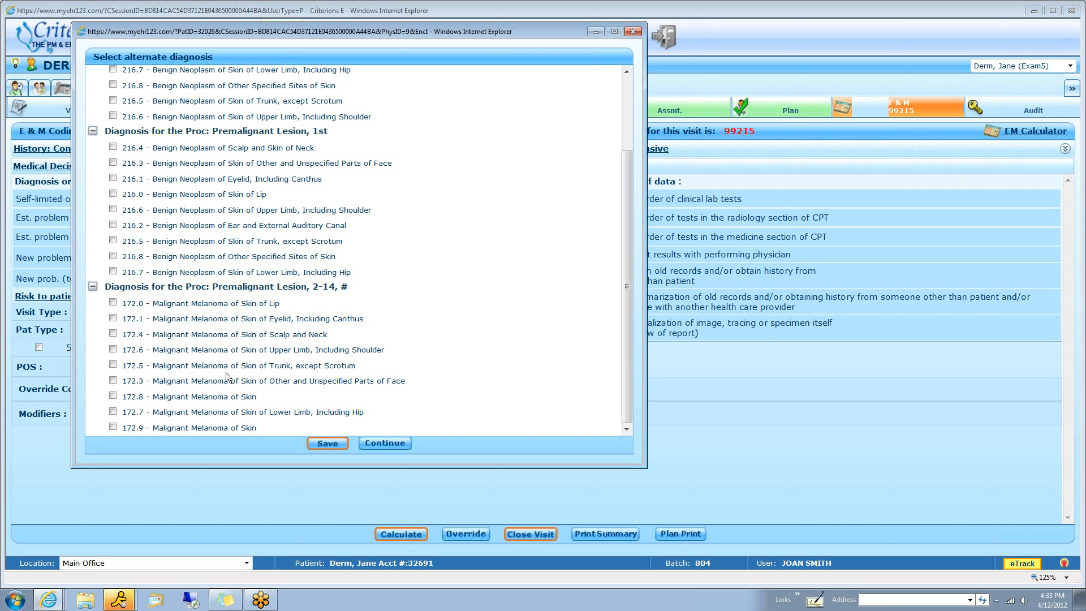
left_click(385, 443)
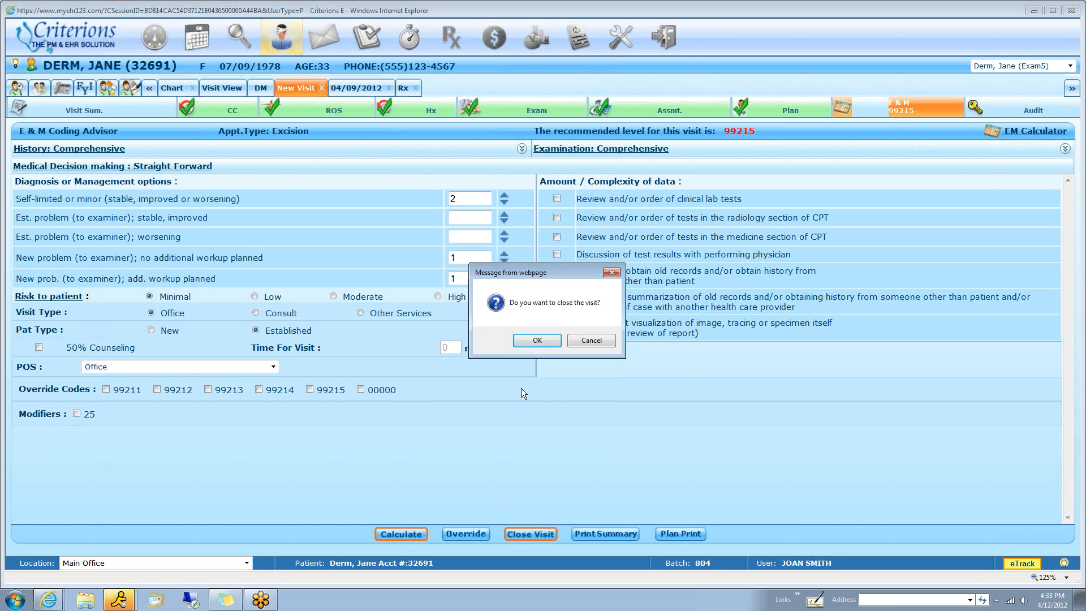
left_click(543, 342)
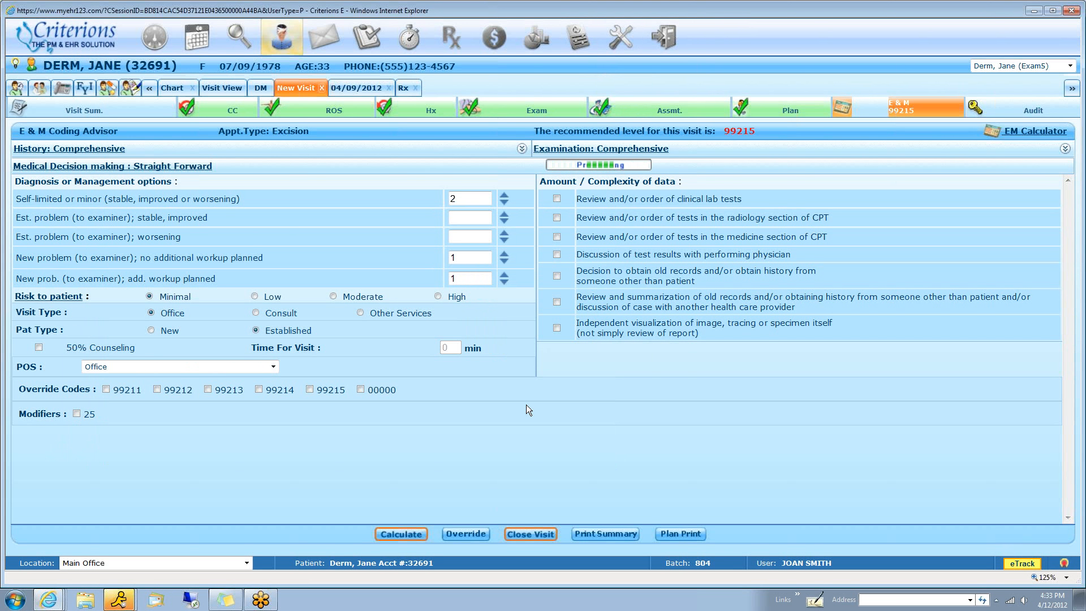
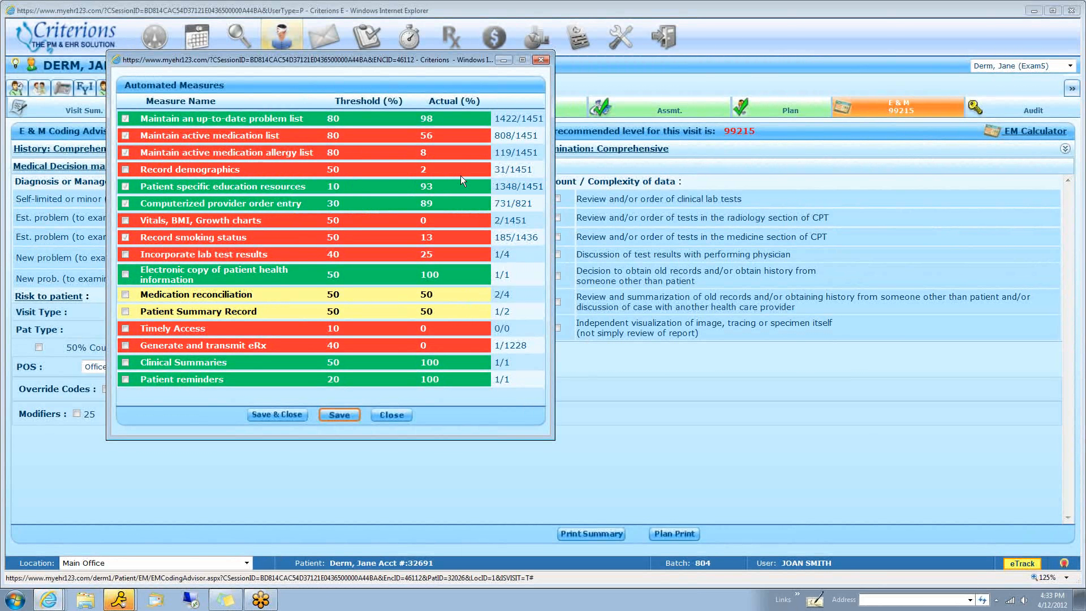
Tick the Clinical Summaries and Patient reminders measures, and save and close the Automated Measures
mouse_move(224, 172)
mouse_move(220, 351)
left_click(125, 363)
left_click(124, 378)
left_click(289, 419)
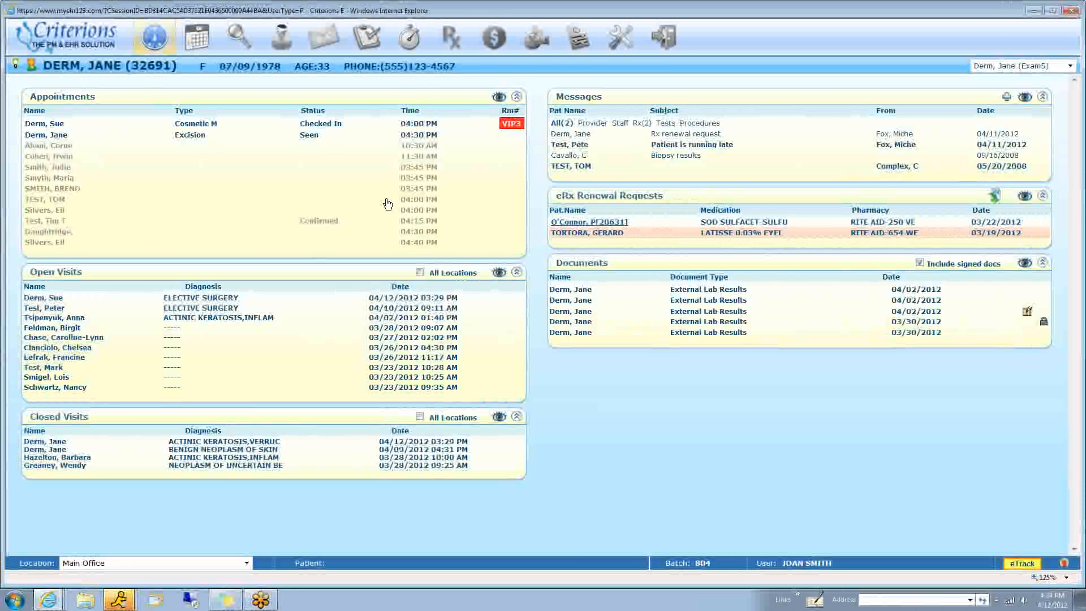
Open the seen 04:30 PM Excision appointment from the dashboard and re-open its closed visit
left_click(319, 138)
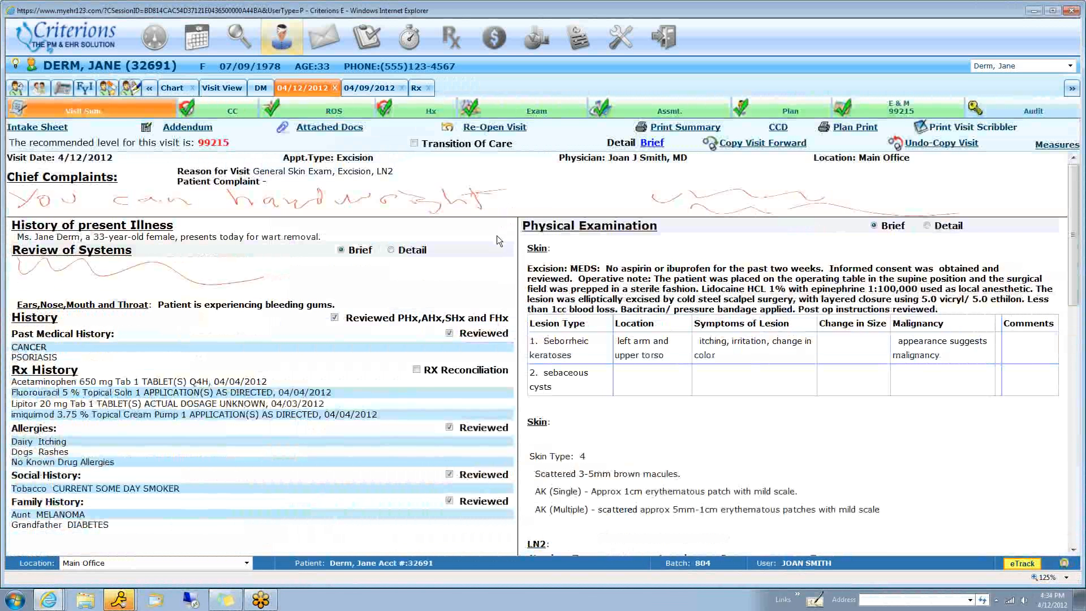
left_click(480, 129)
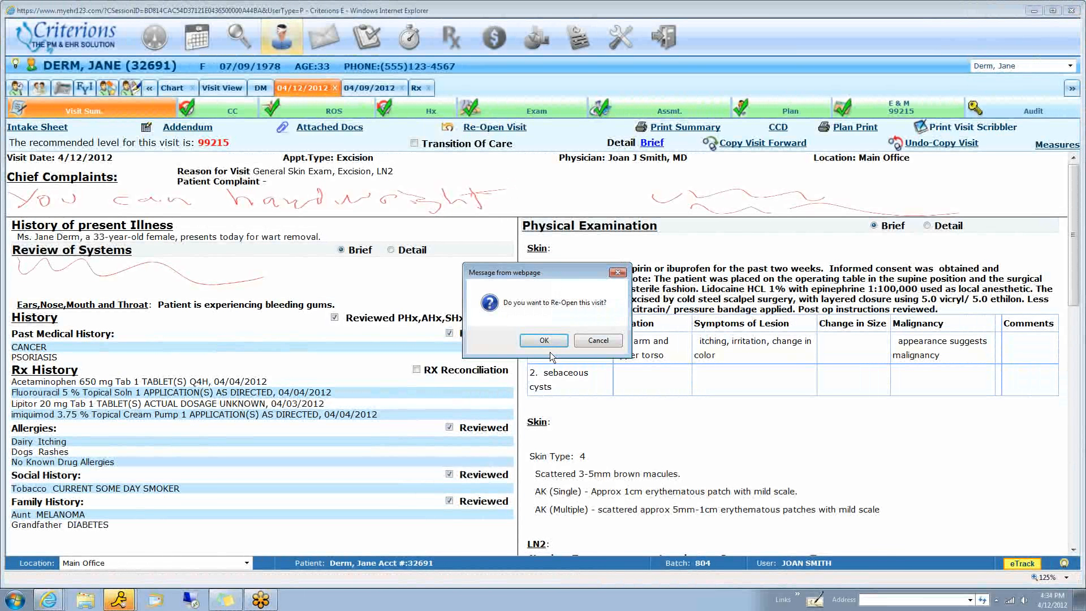
left_click(552, 343)
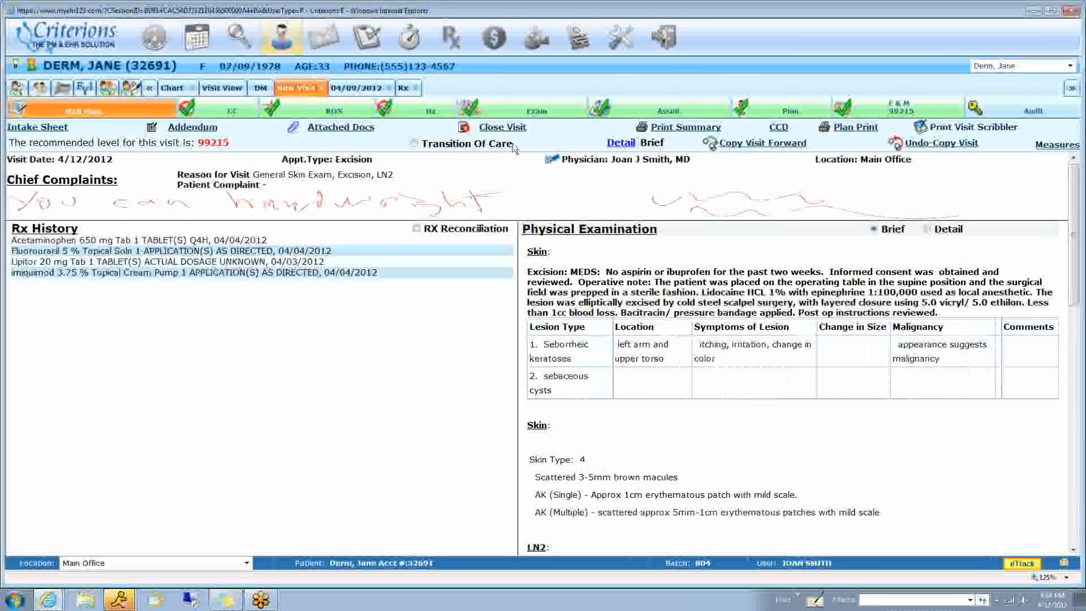
Show the visit summary in detail and look through its history and physical examination
left_click(621, 144)
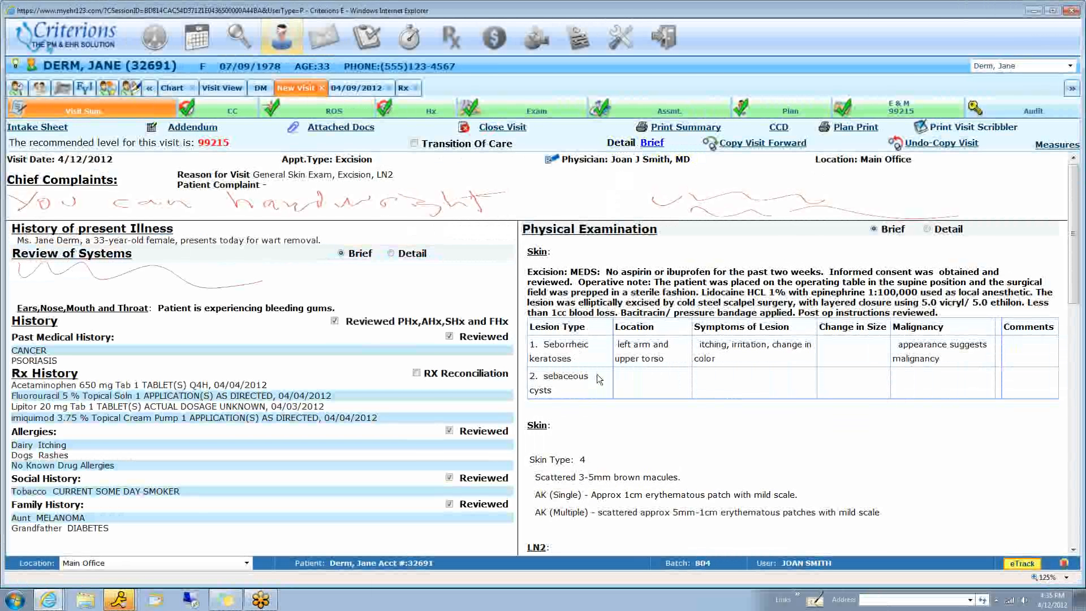
scroll(598, 373, "down", 4)
scroll(598, 373, "up", 5)
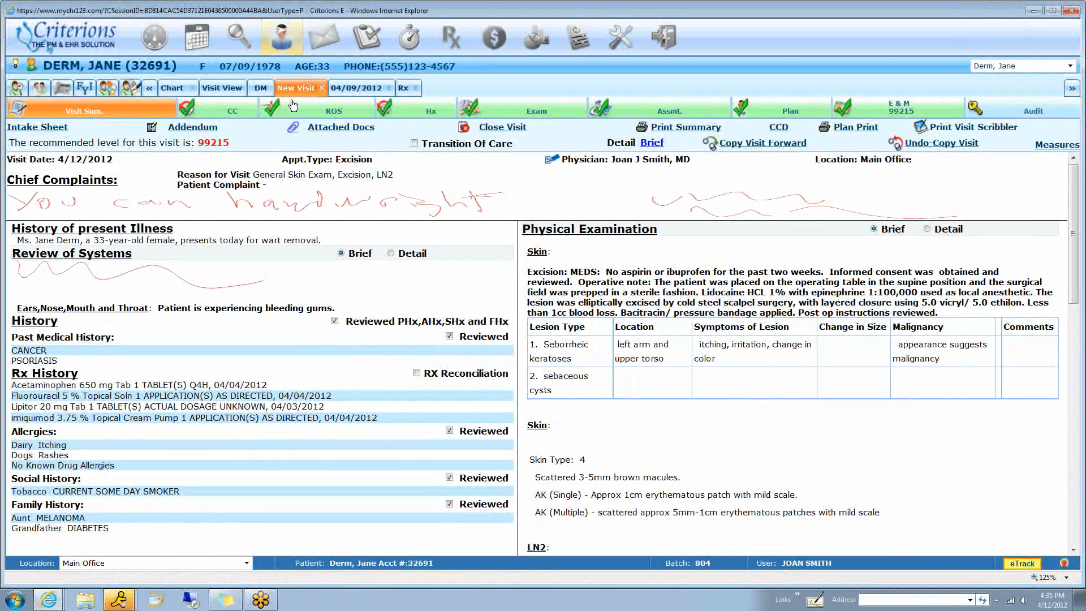
Examine the latest EHR progress note in the patient's documents, from the reason for visit through exam drawings, procedures and instructions
left_click(277, 88)
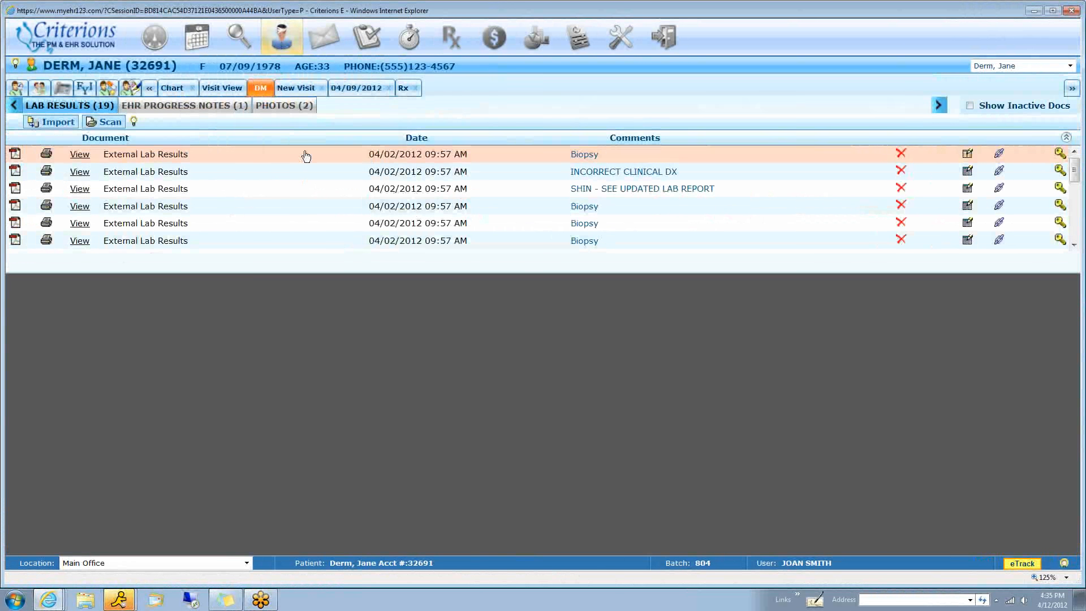
left_click(203, 105)
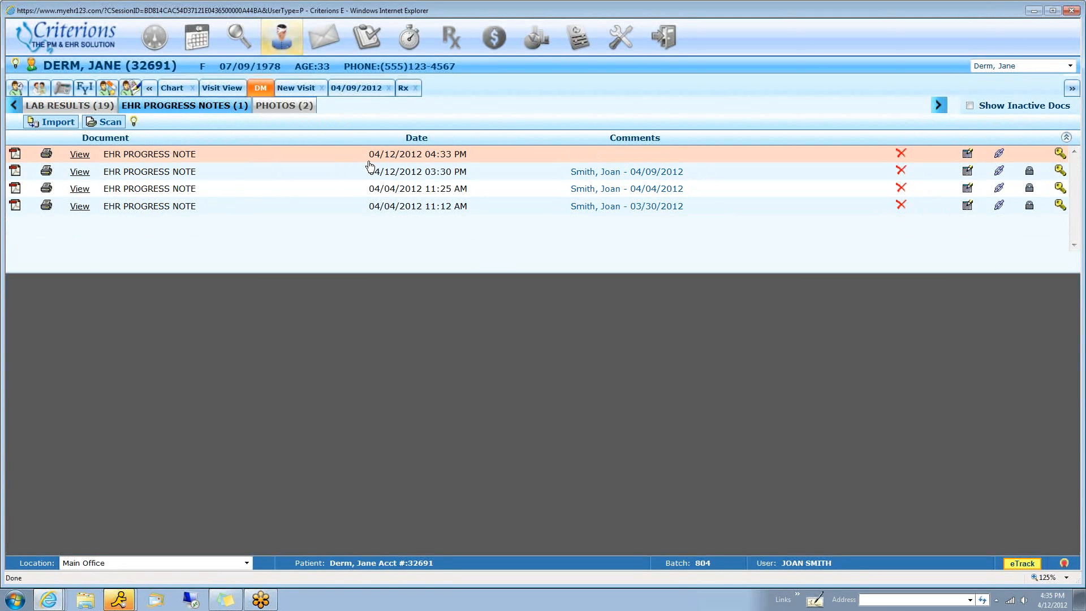
scroll(575, 462, "down", 5)
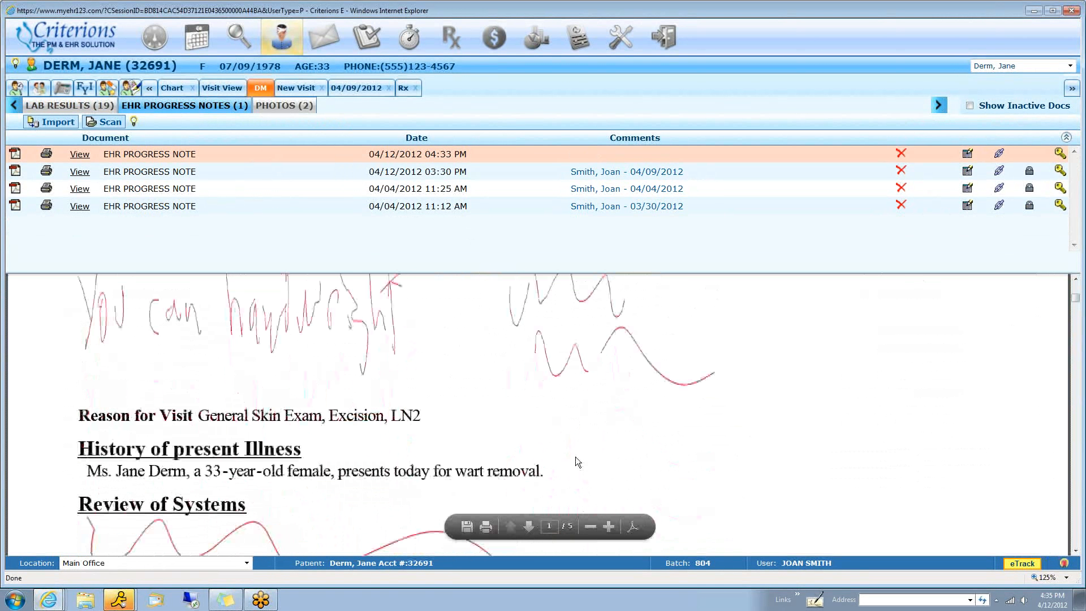
scroll(595, 445, "down", 6)
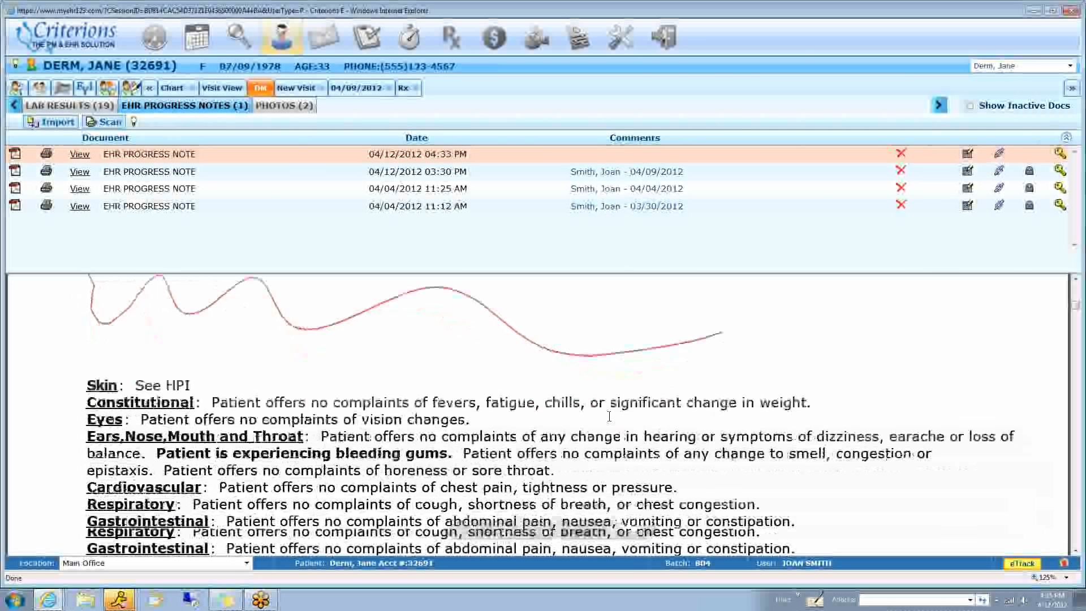
scroll(609, 416, "down", 5)
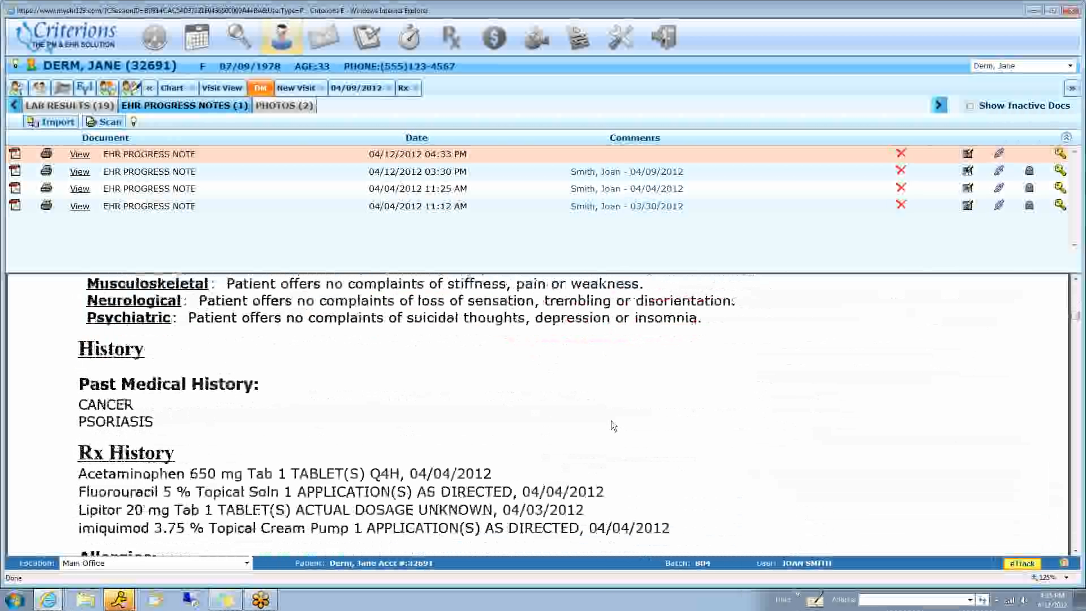
scroll(611, 422, "up", 3)
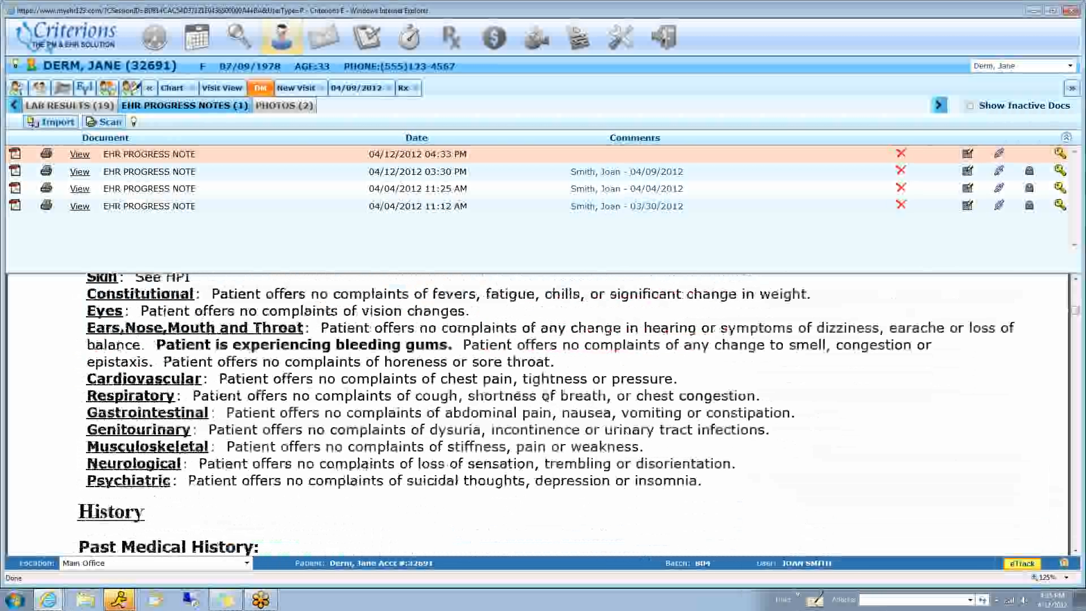
scroll(546, 395, "down", 6)
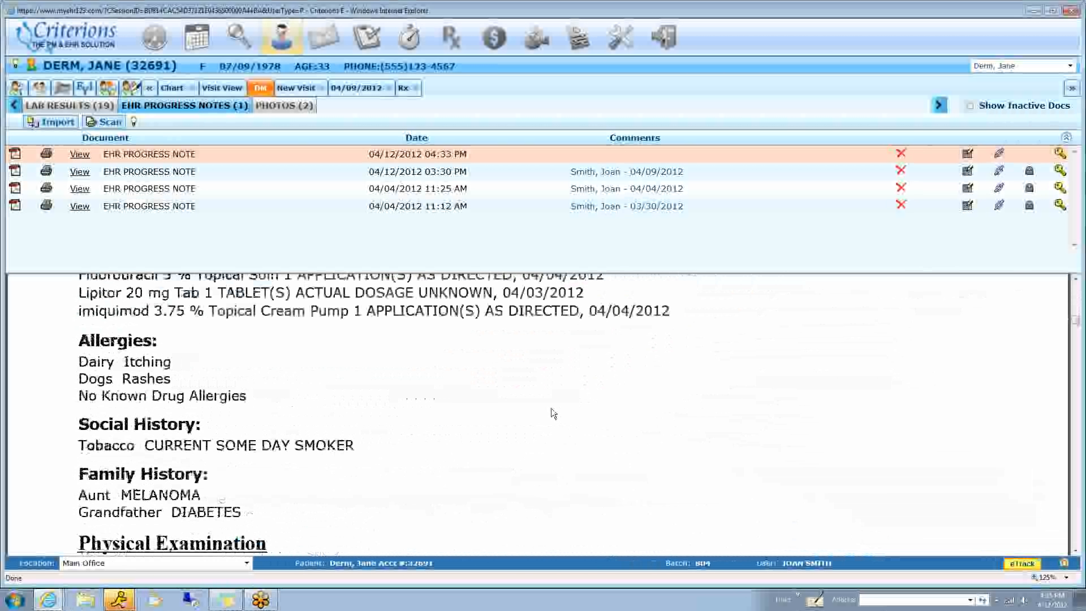
scroll(551, 408, "down", 10)
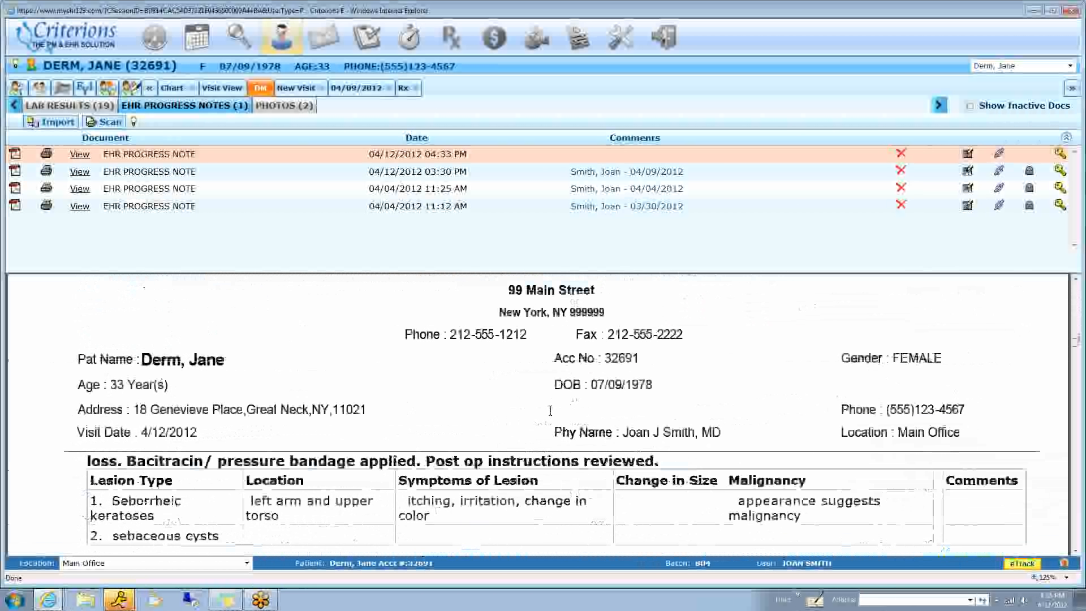
scroll(550, 410, "down", 10)
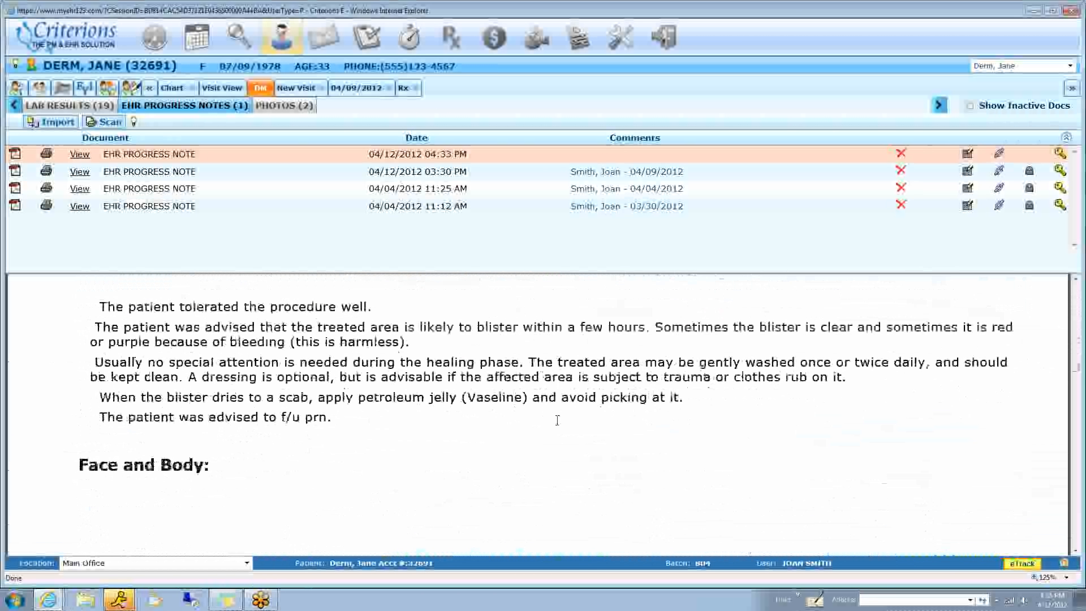
scroll(558, 422, "down", 3)
scroll(560, 419, "down", 10)
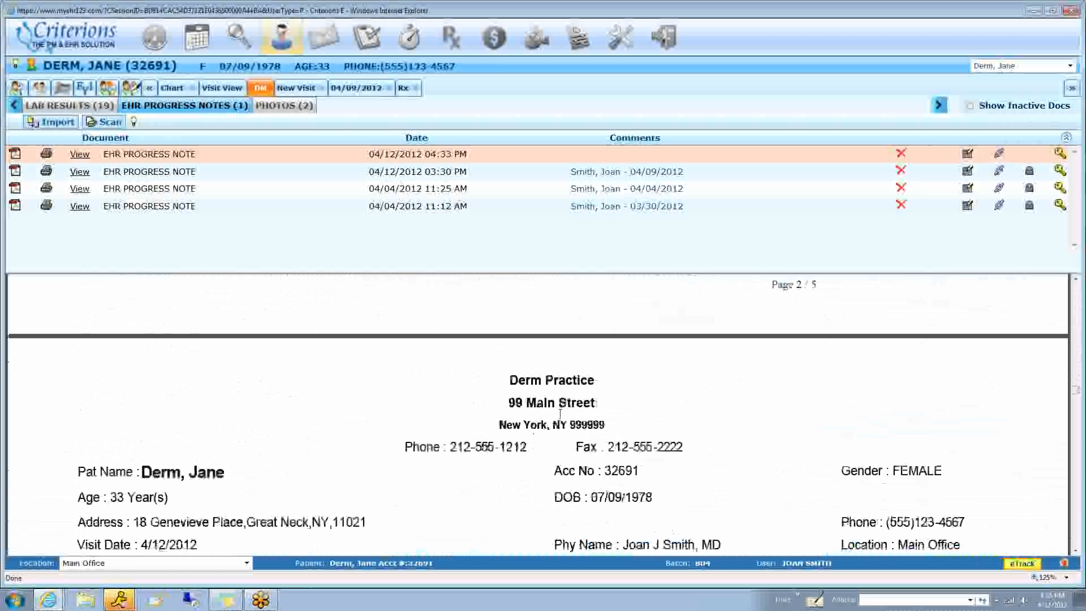
scroll(560, 414, "down", 10)
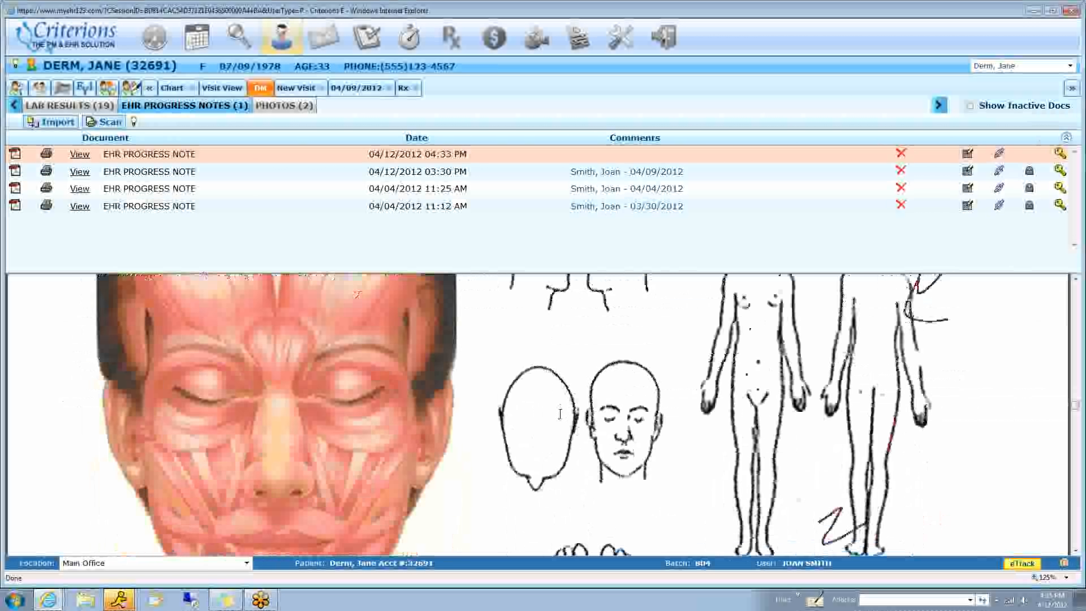
scroll(559, 412, "down", 7)
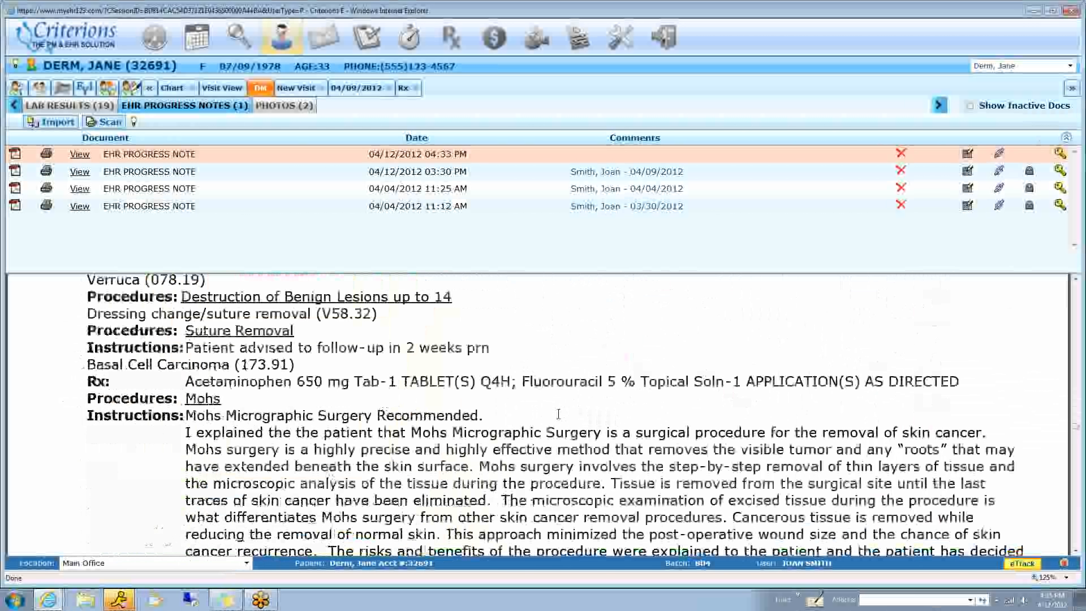
scroll(558, 413, "down", 1)
View the Lesion and Mole photos in the patient's documents, and return to the re-opened visit
left_click(279, 109)
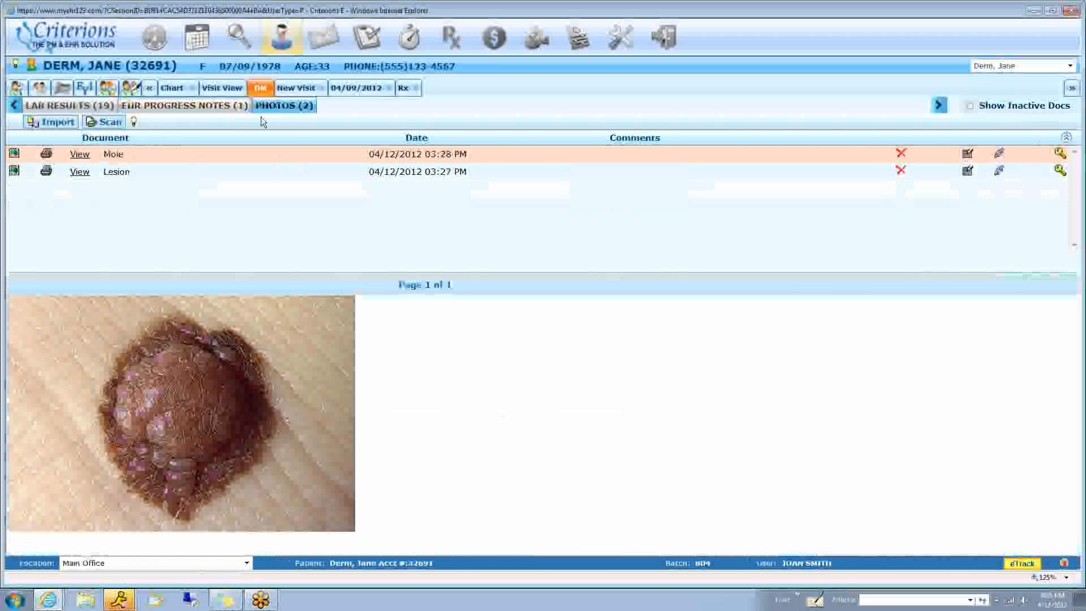
left_click(138, 178)
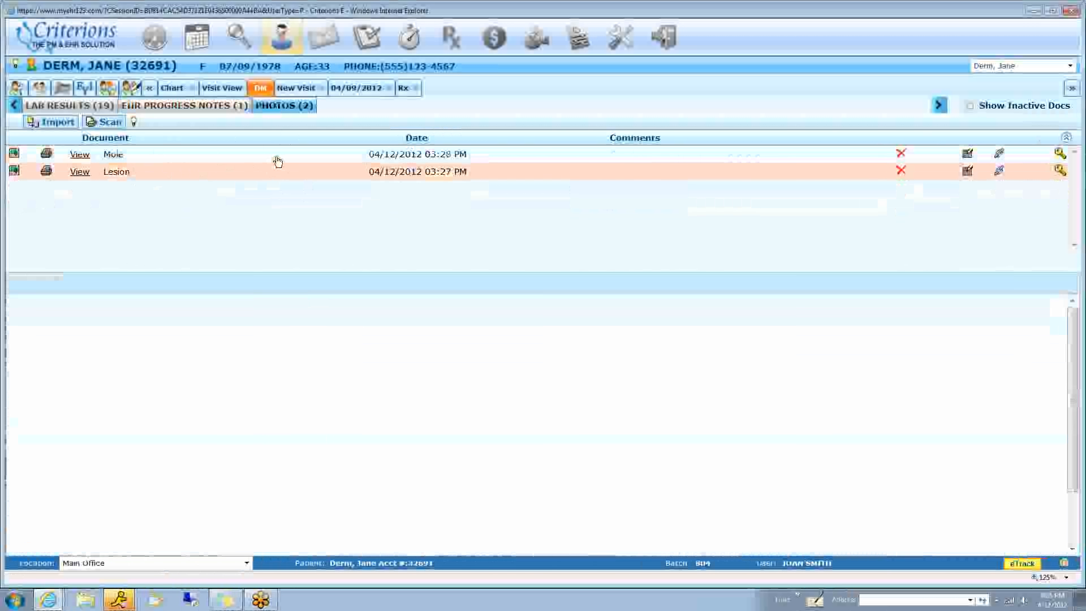
left_click(293, 158)
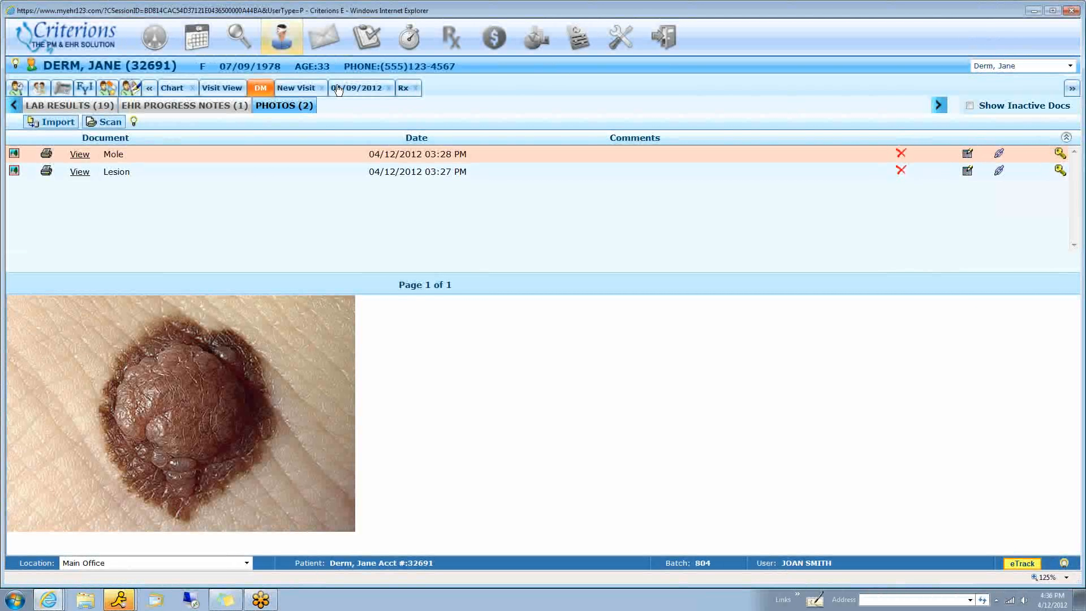
left_click(293, 88)
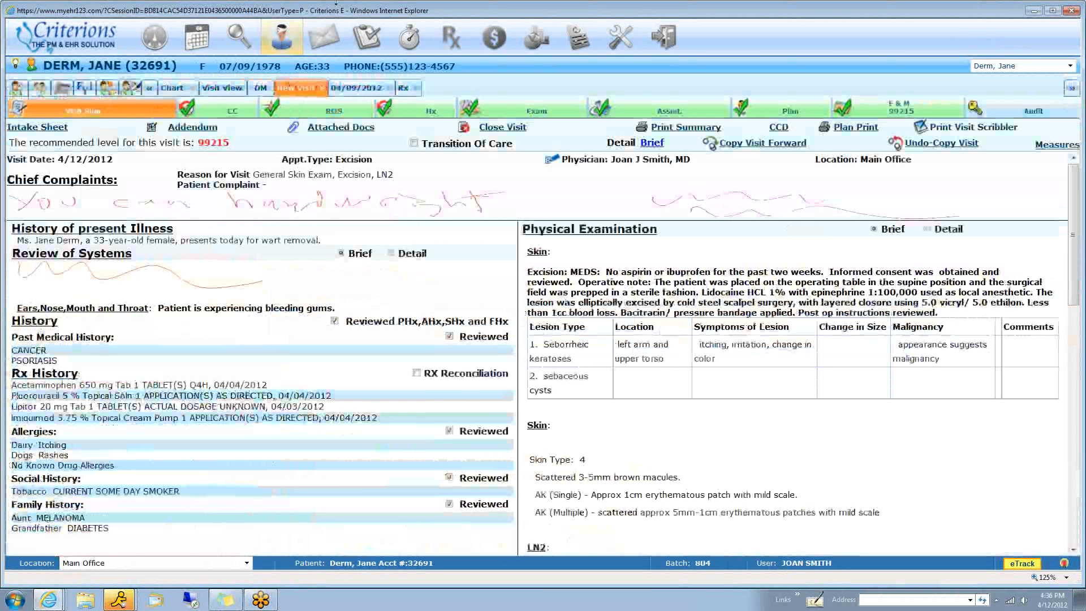
Configure the visit toolbar in the preferences to keep only Physical Examination as a selected feature, and save it
left_click(575, 49)
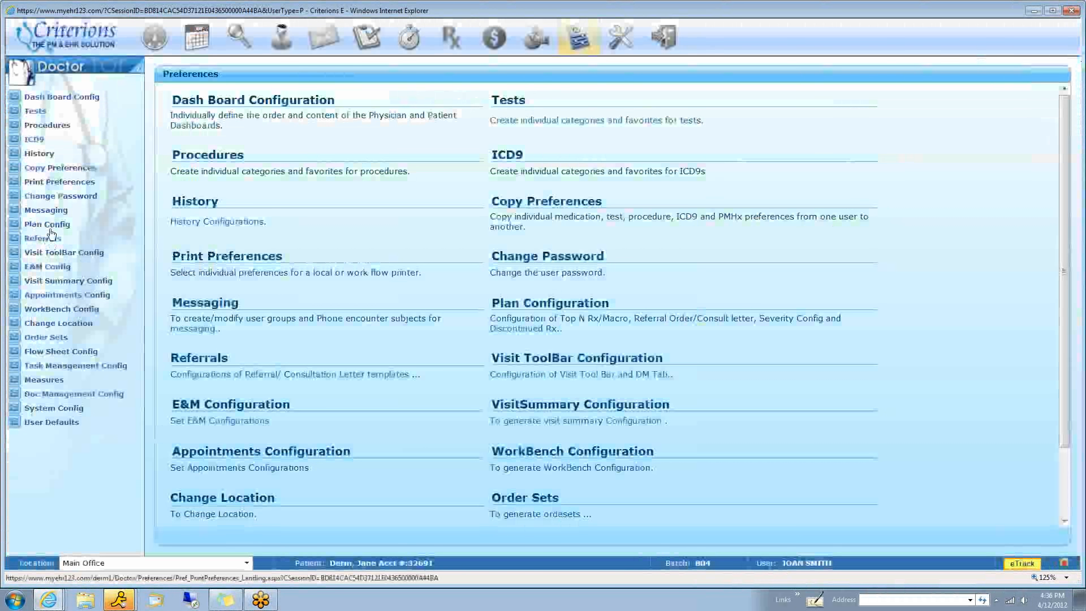
left_click(56, 252)
left_click(60, 266)
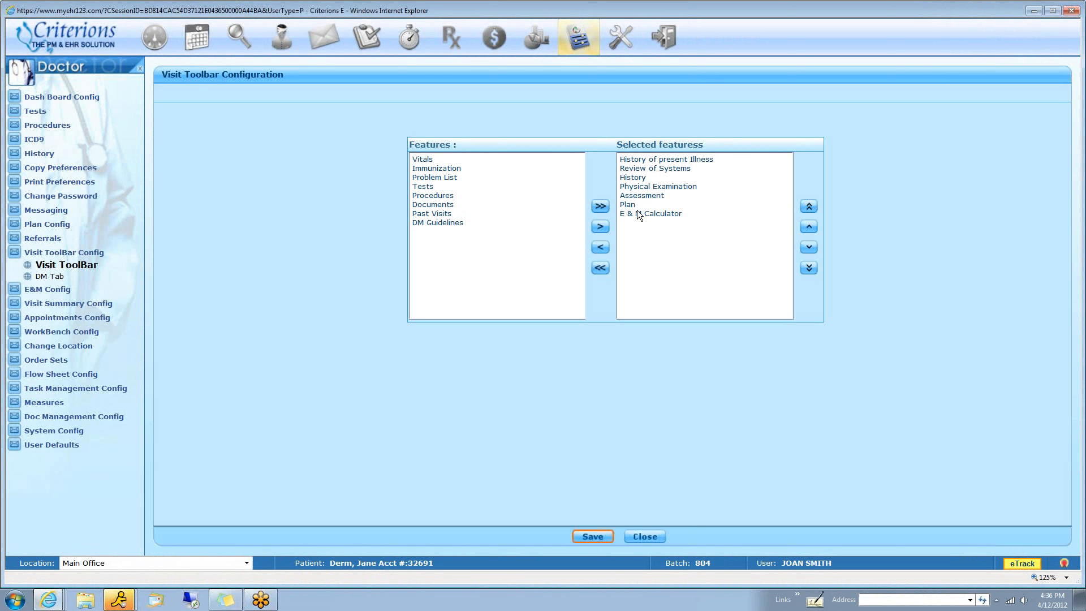
left_click(646, 214)
left_click_drag(646, 204, 647, 188)
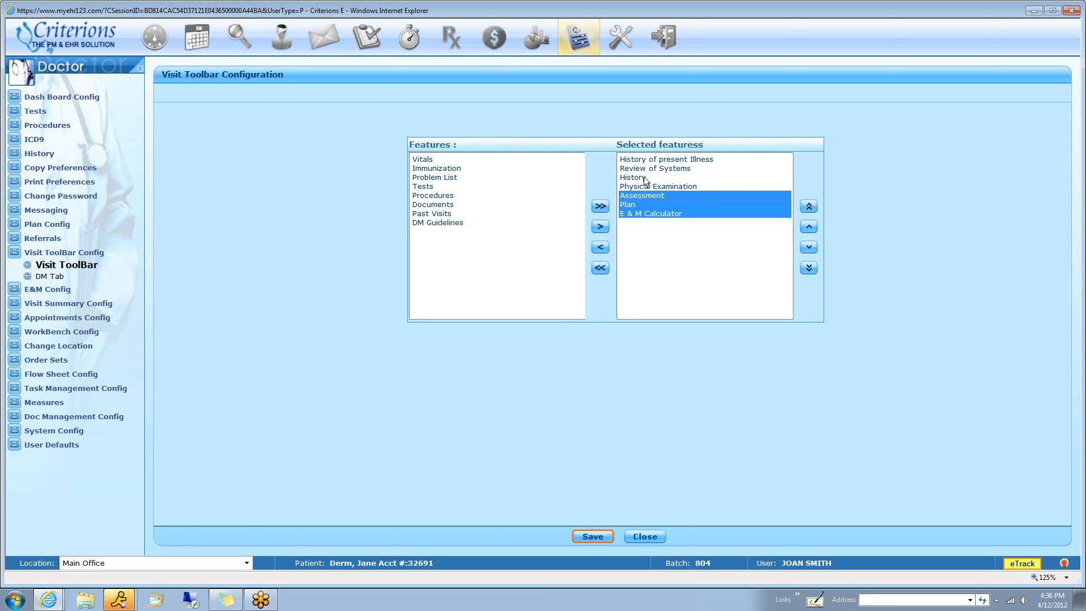
left_click(639, 177, "ctrl")
left_click(643, 170, "ctrl")
left_click(643, 156, "ctrl")
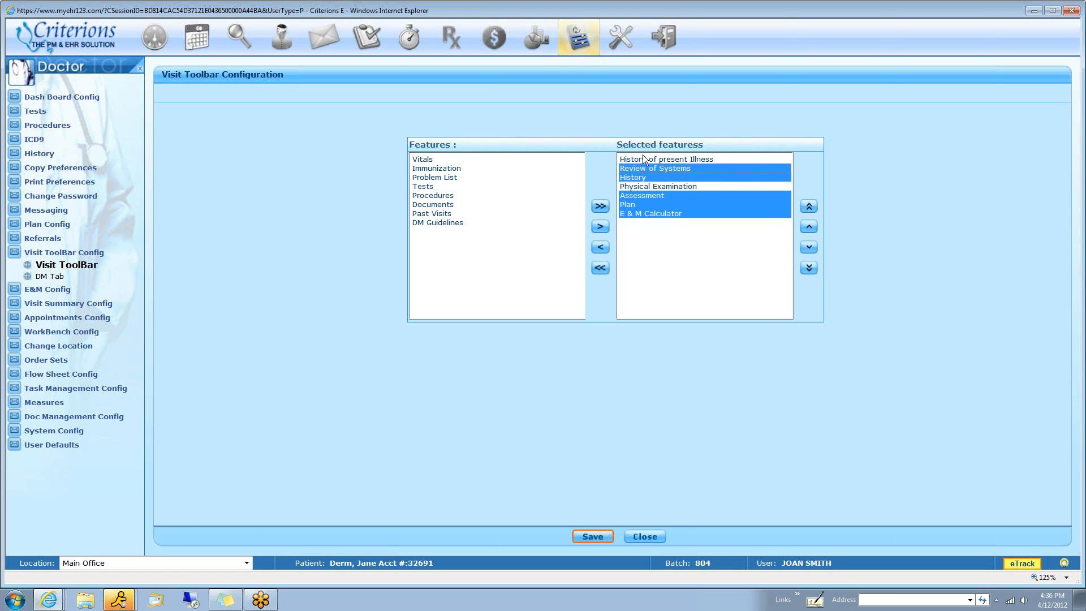
left_click(599, 247)
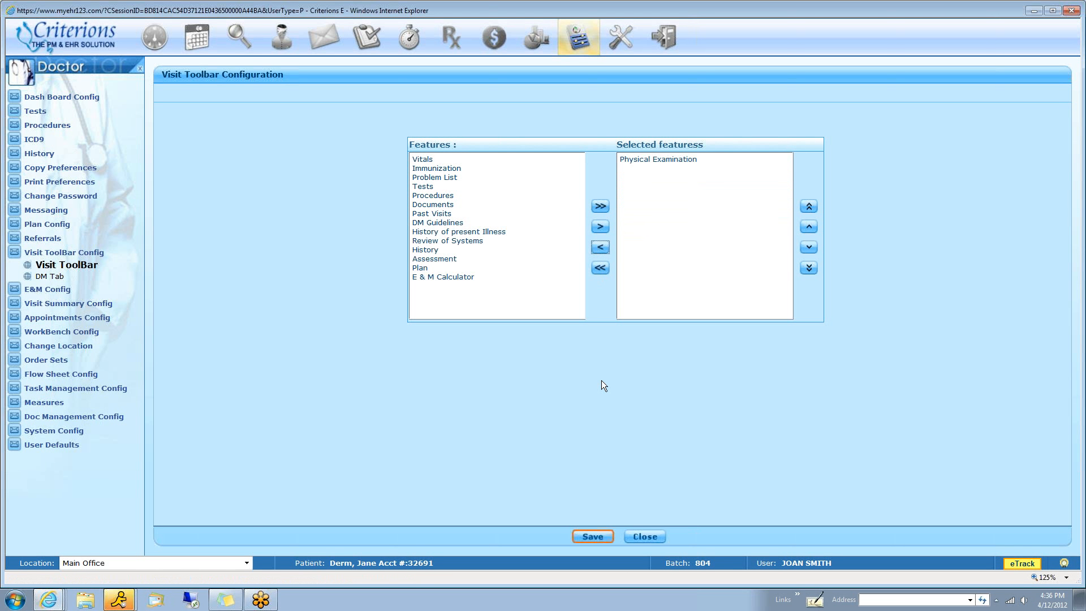
left_click(588, 533)
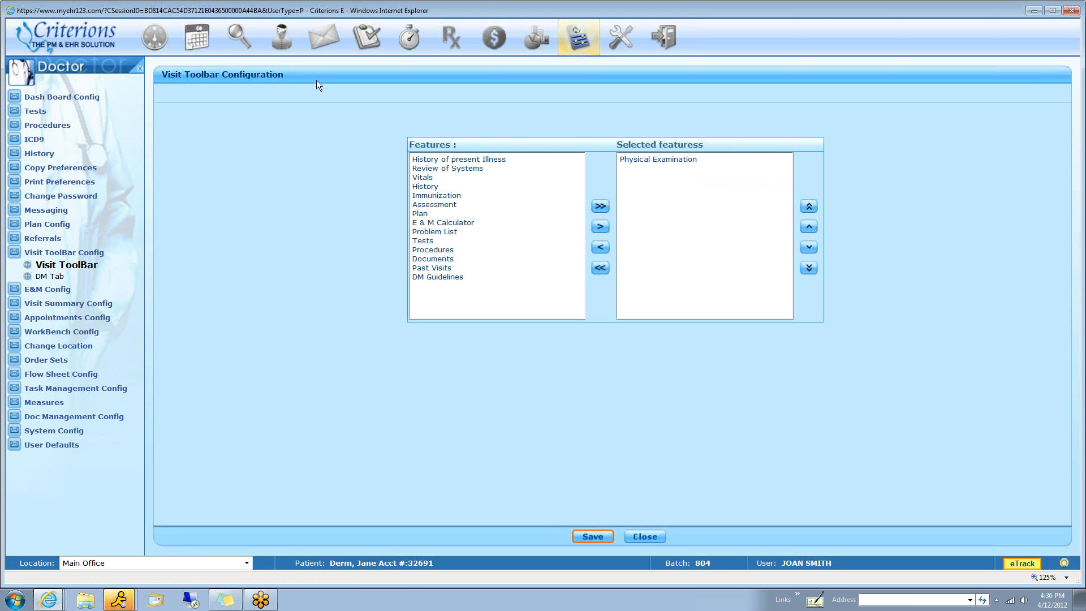
Return to the patient's open visit, load the General Skin Exam in its physical examination and expand the scribbler area
left_click(282, 36)
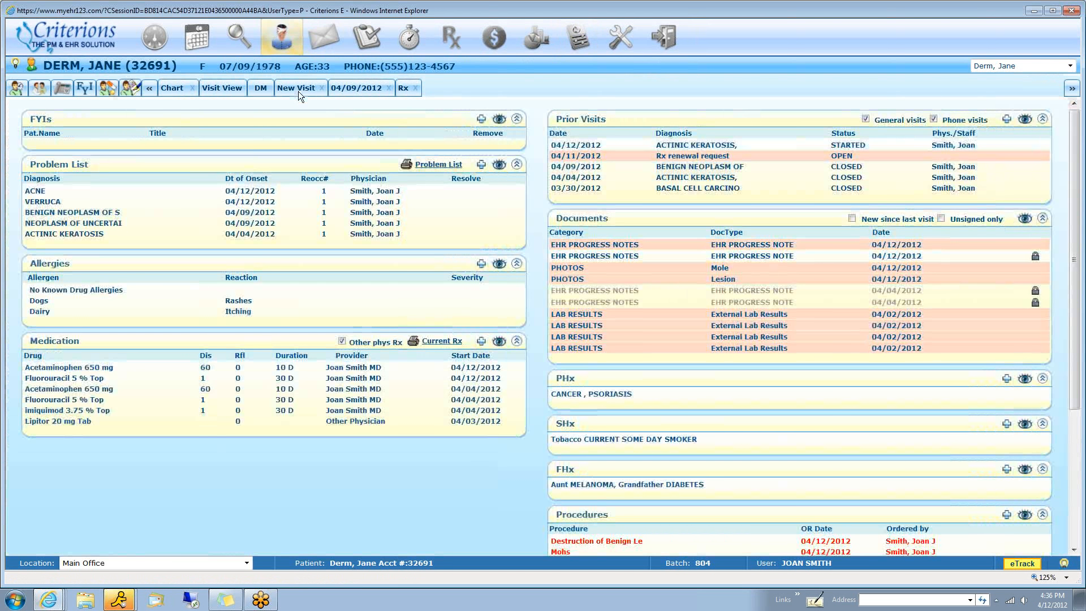
left_click(298, 92)
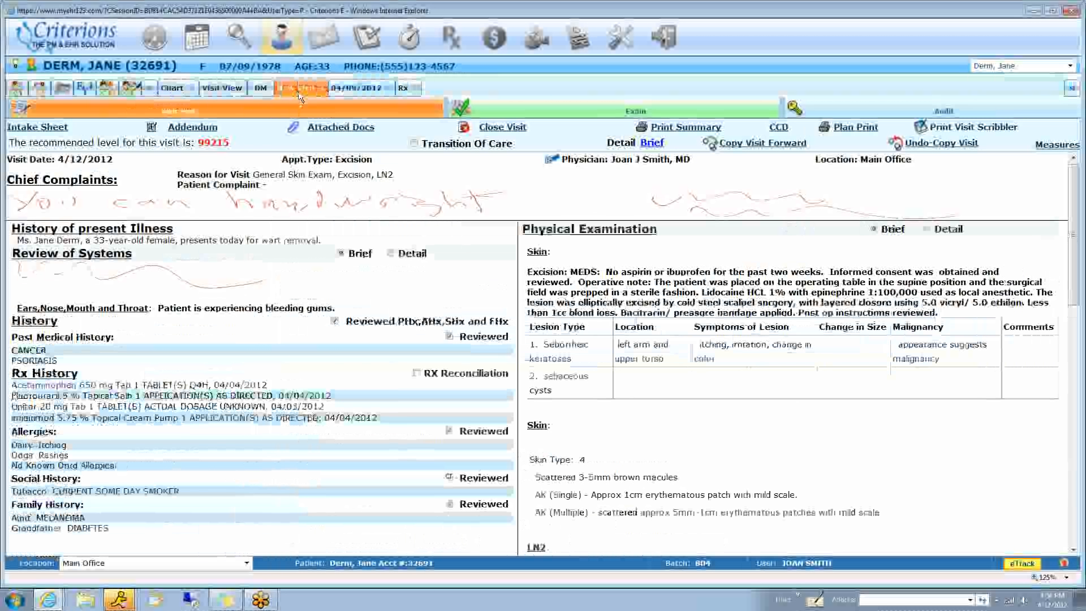
left_click(614, 110)
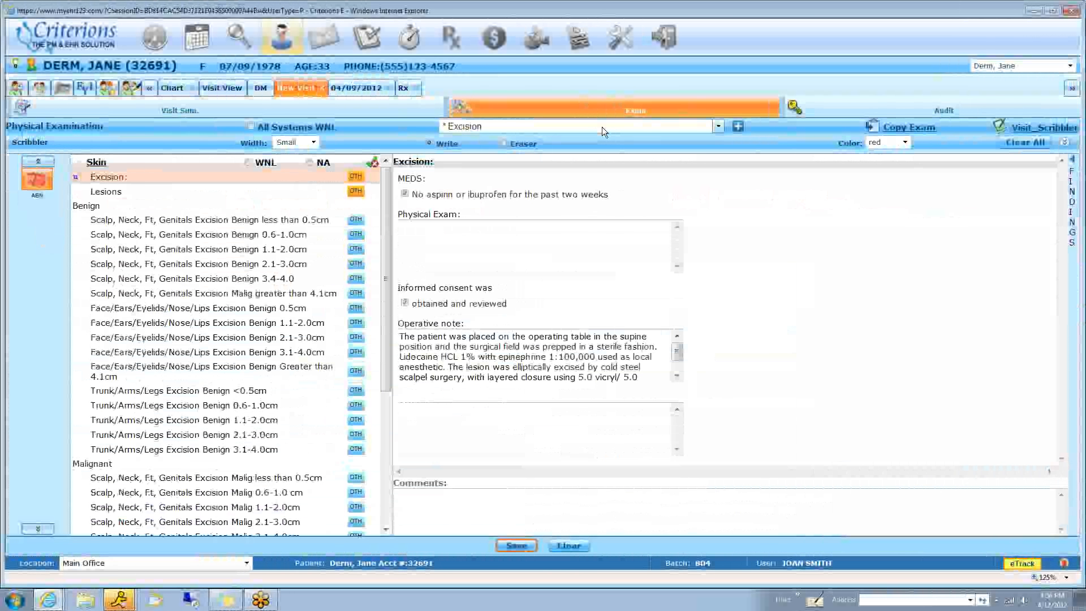
left_click(602, 127)
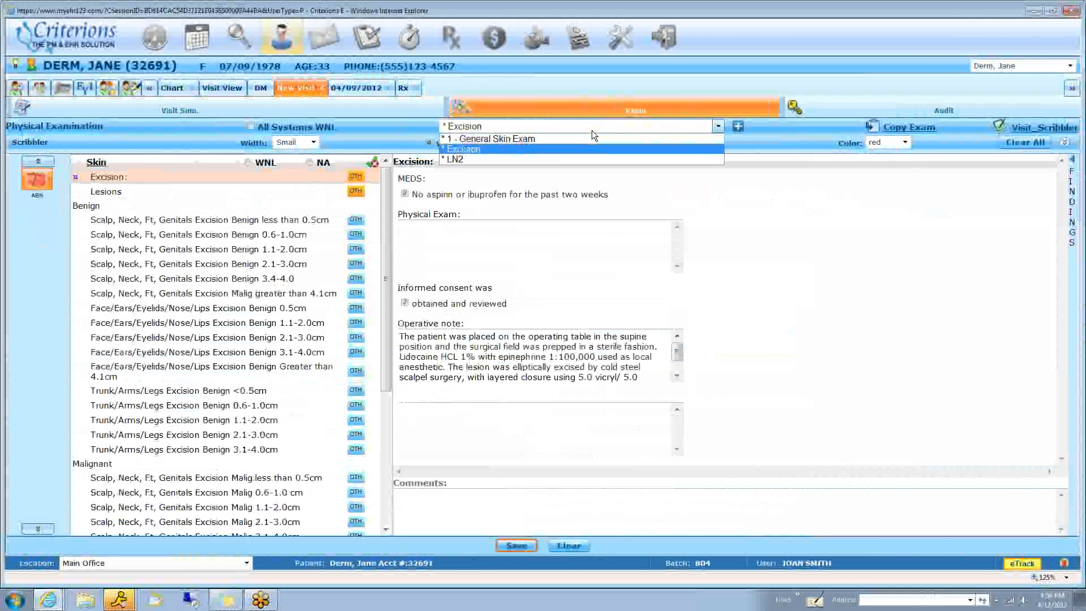
left_click(580, 137)
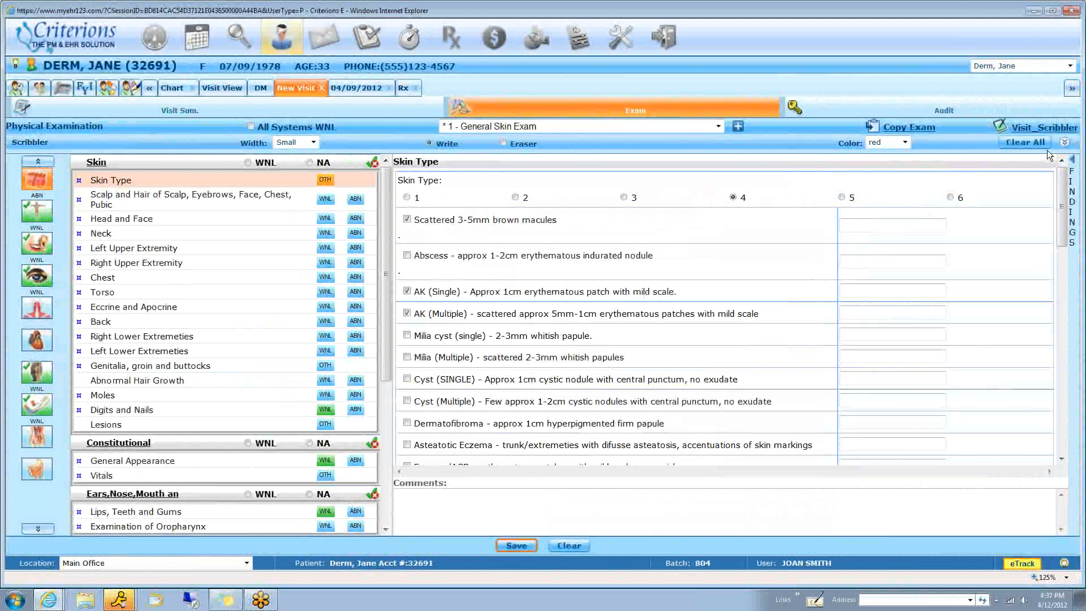
left_click(1065, 143)
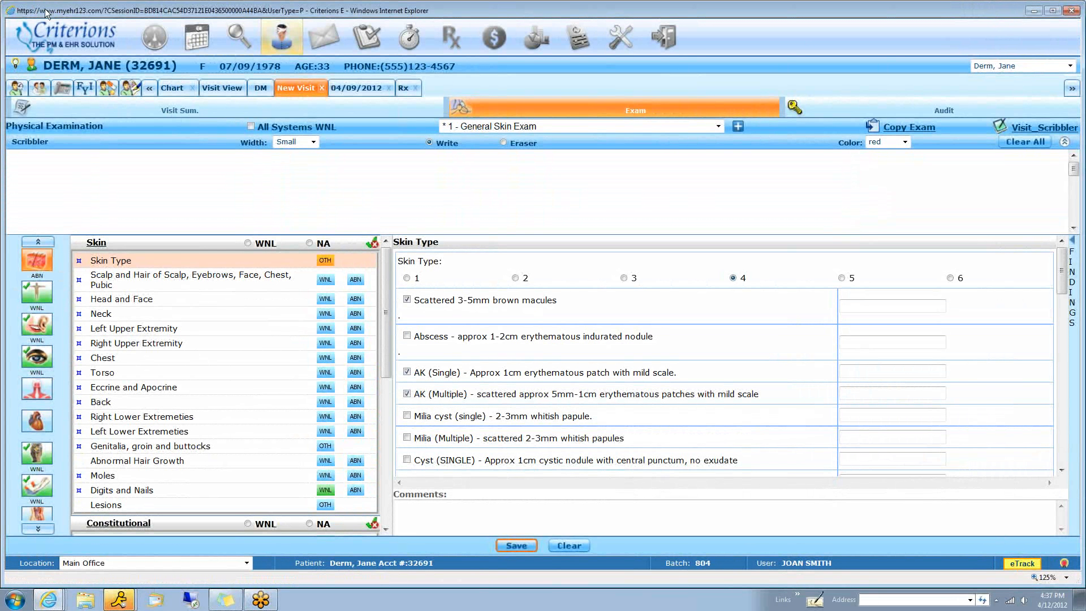
Create a patient tickler dated 04/25/2012 with the message "call patient and see how they are doing"
left_click(15, 66)
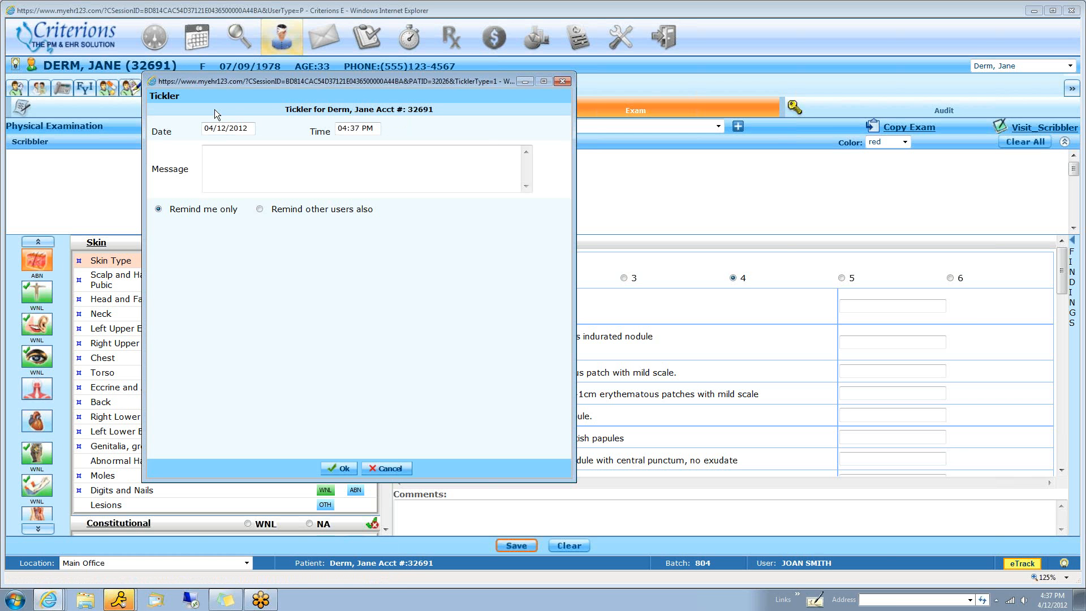
left_click(227, 133)
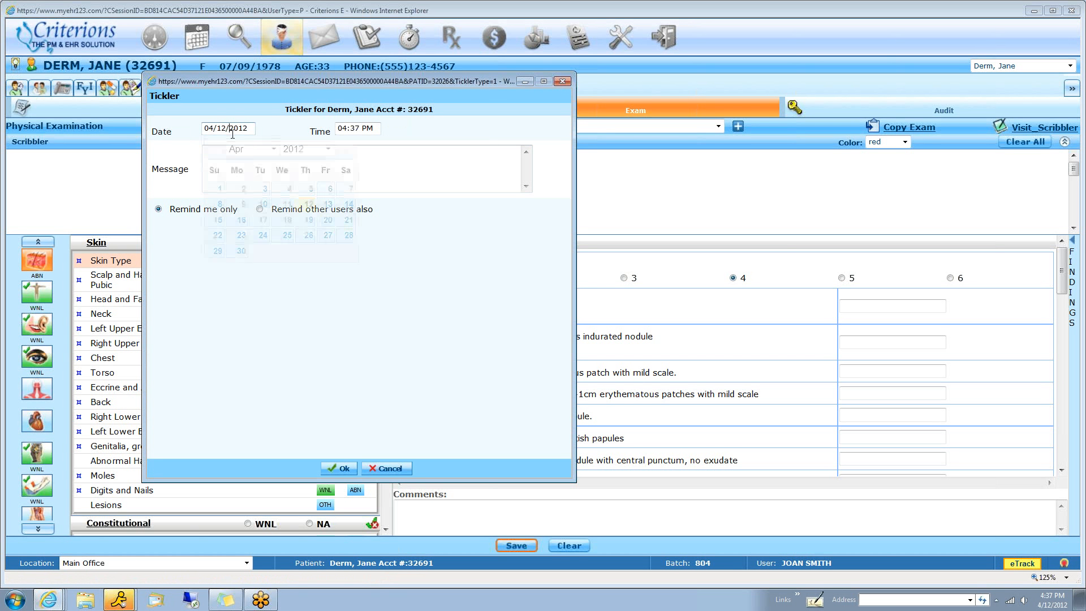
left_click(286, 235)
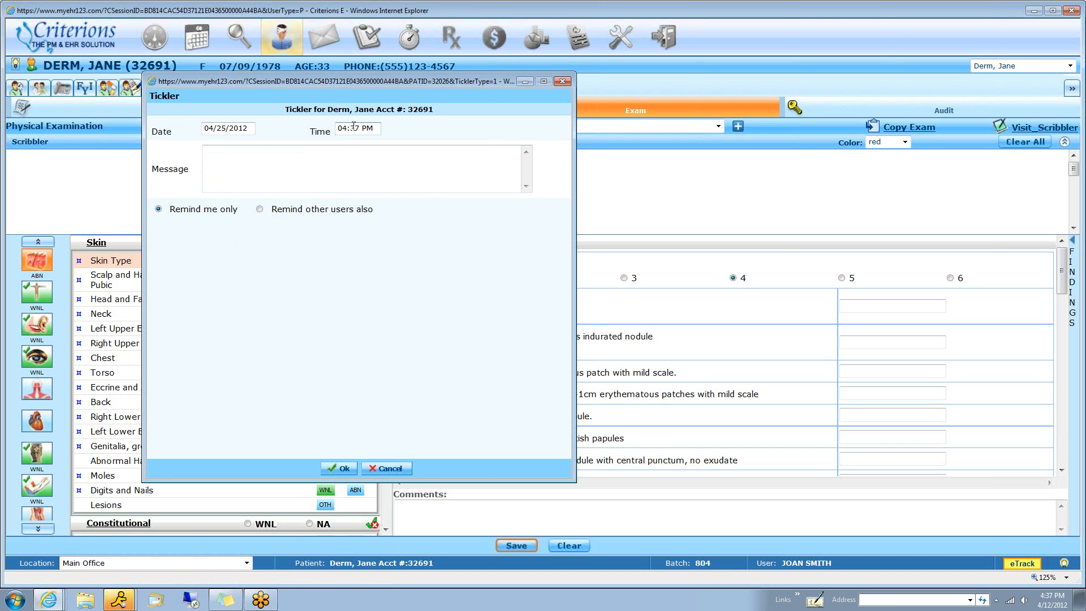
left_click(220, 184)
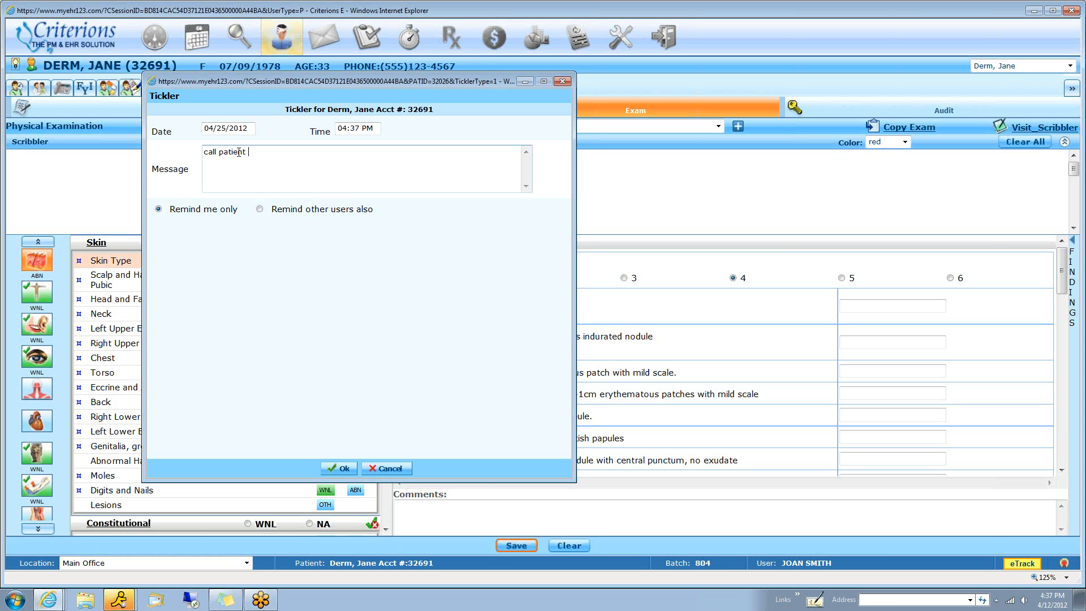
type("call patient and see how they are doing")
Set the tickler to remind other users also, select the second through fourth users in the list as recipients, and save it
left_click(259, 209)
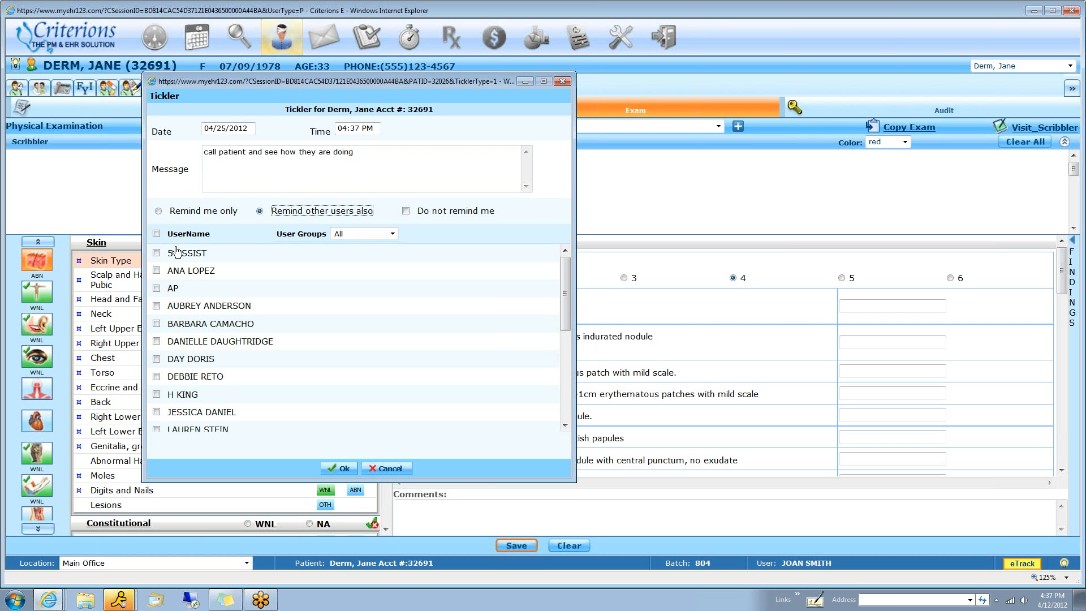
left_click(158, 277)
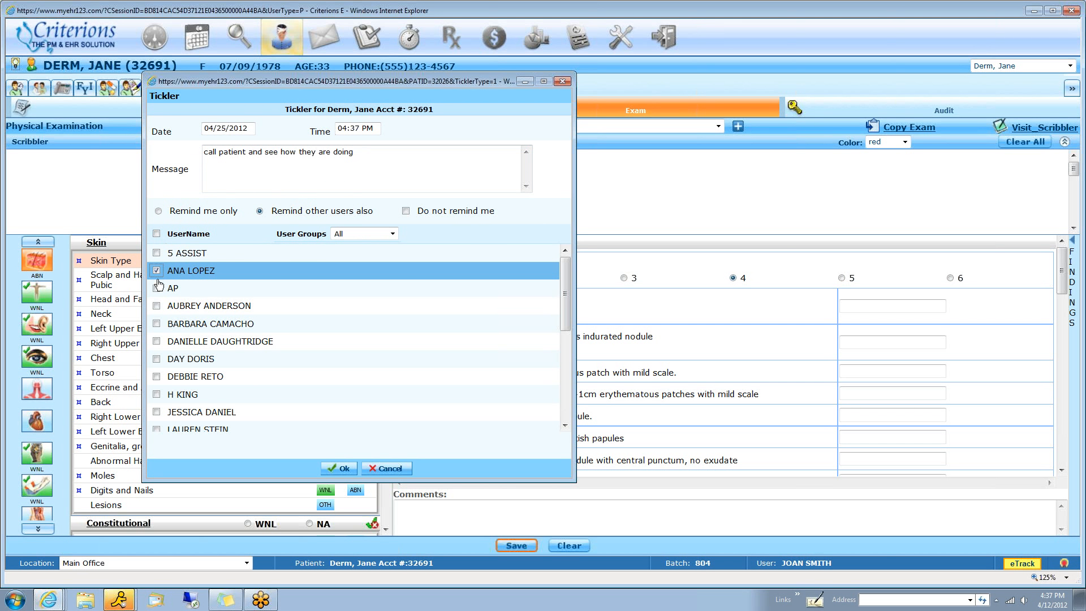
left_click(157, 288)
left_click(156, 305)
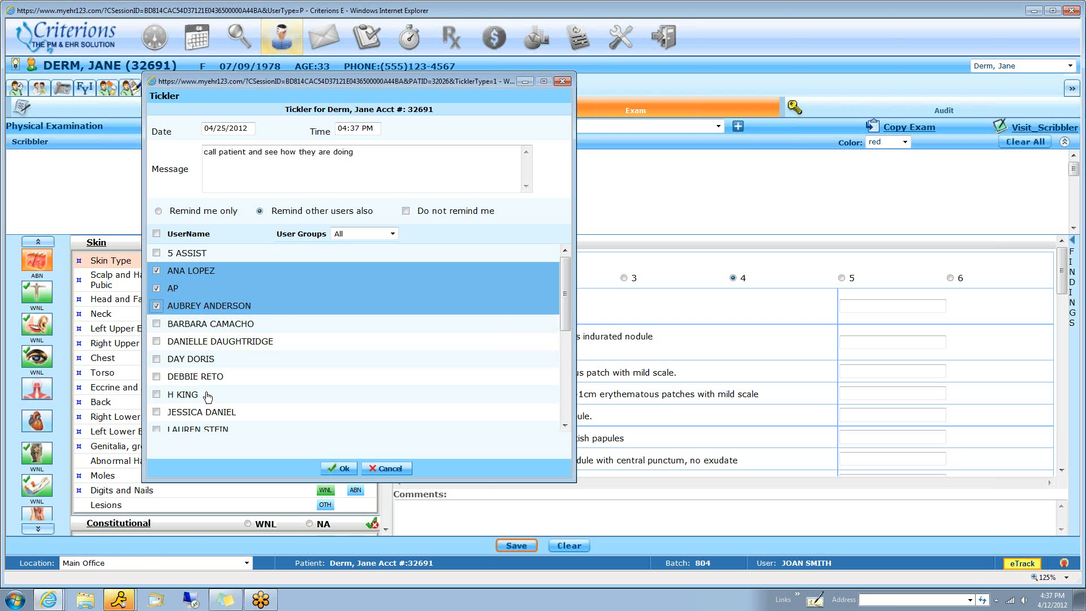
left_click(343, 469)
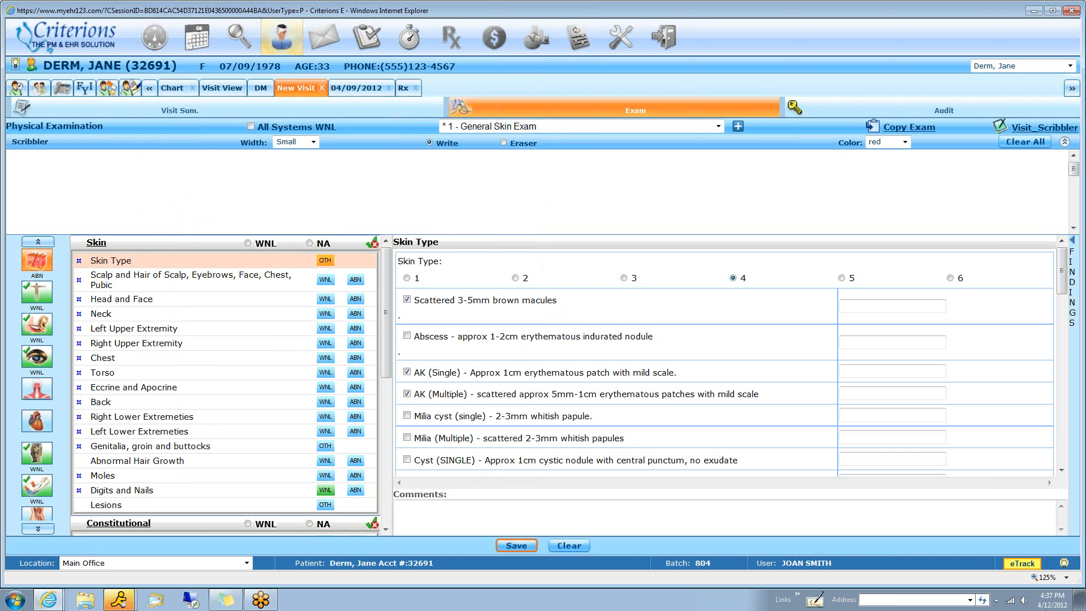
Look through the current System Ticklers list and close it
double_click(1065, 565)
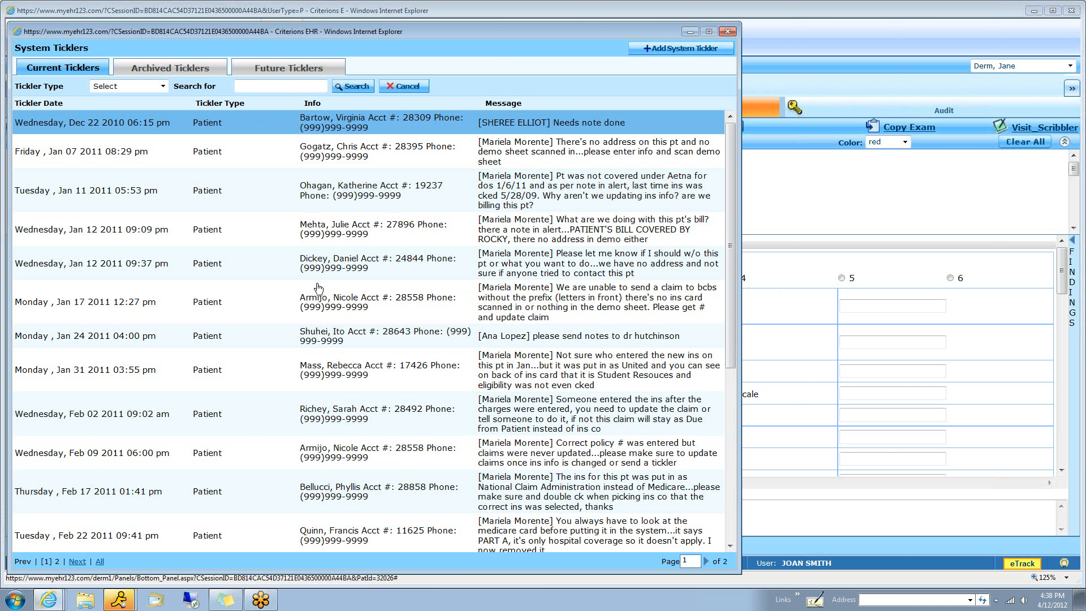
scroll(347, 361, "down", 5)
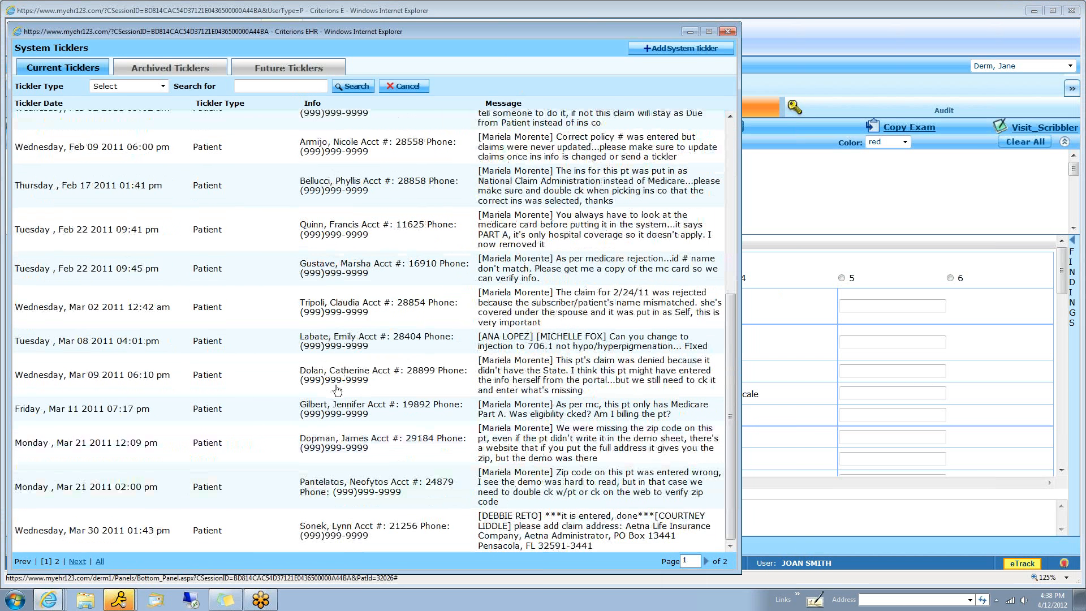
scroll(339, 390, "up", 5)
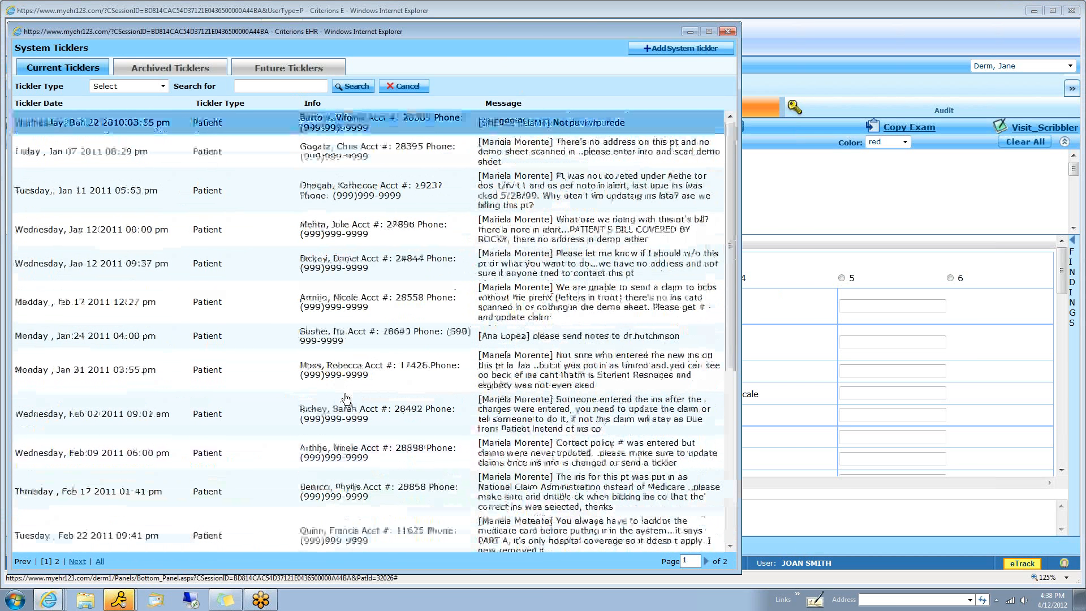
left_click(728, 31)
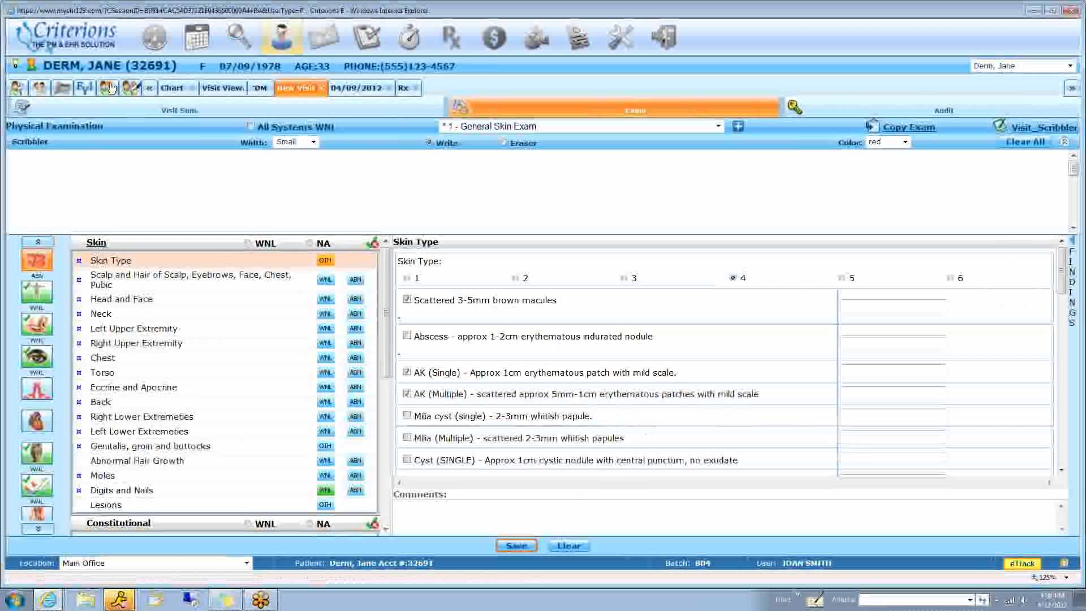
Start a phone encounter for the patient and address it to the staff member matching "com"
left_click(60, 94)
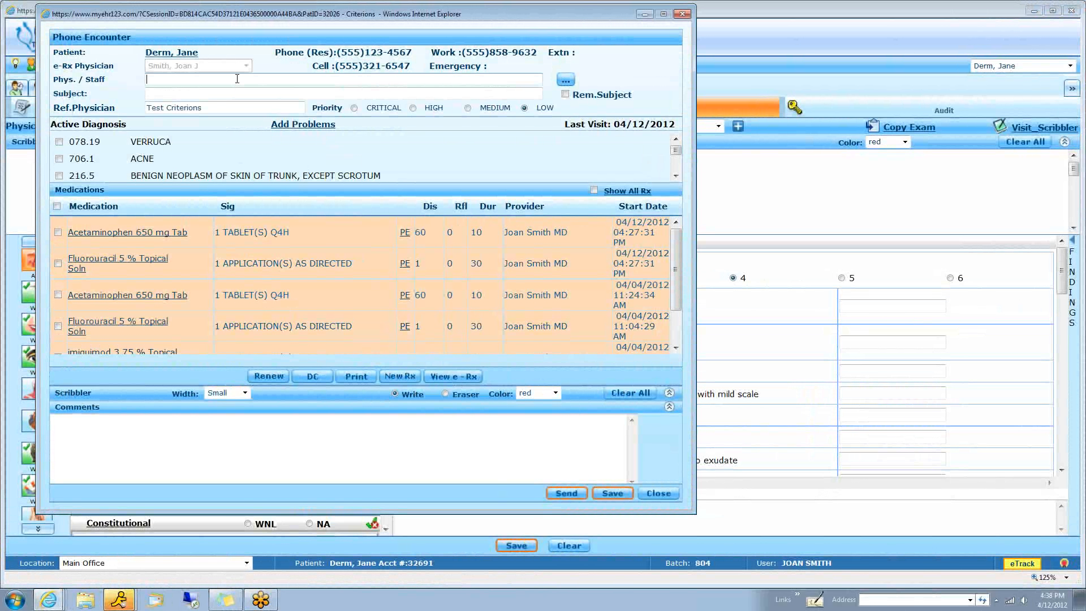
type("com")
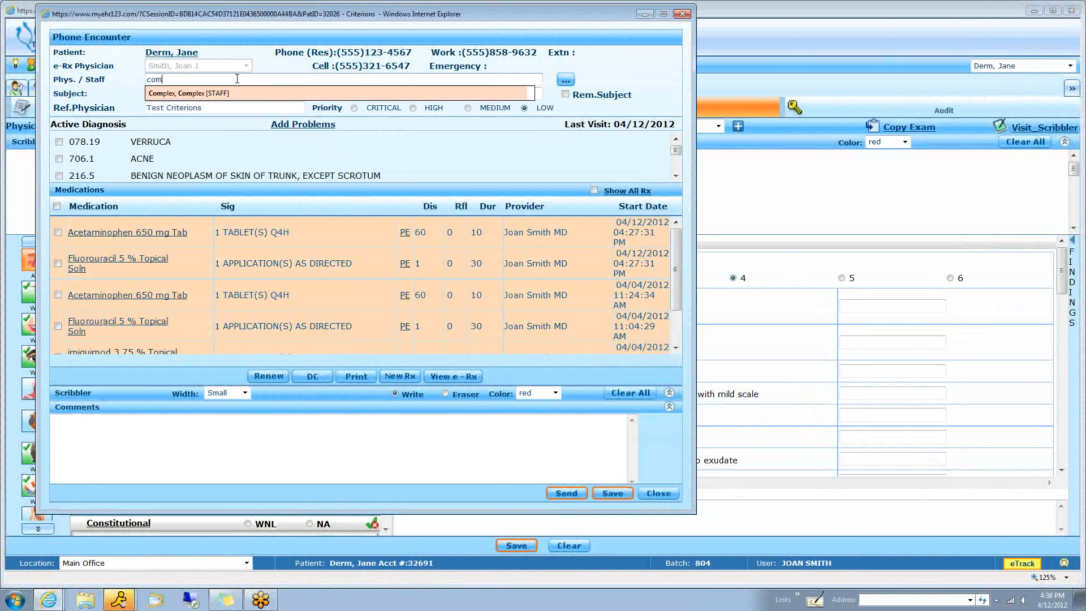
key("Tab")
key("Tab")
key("Tab")
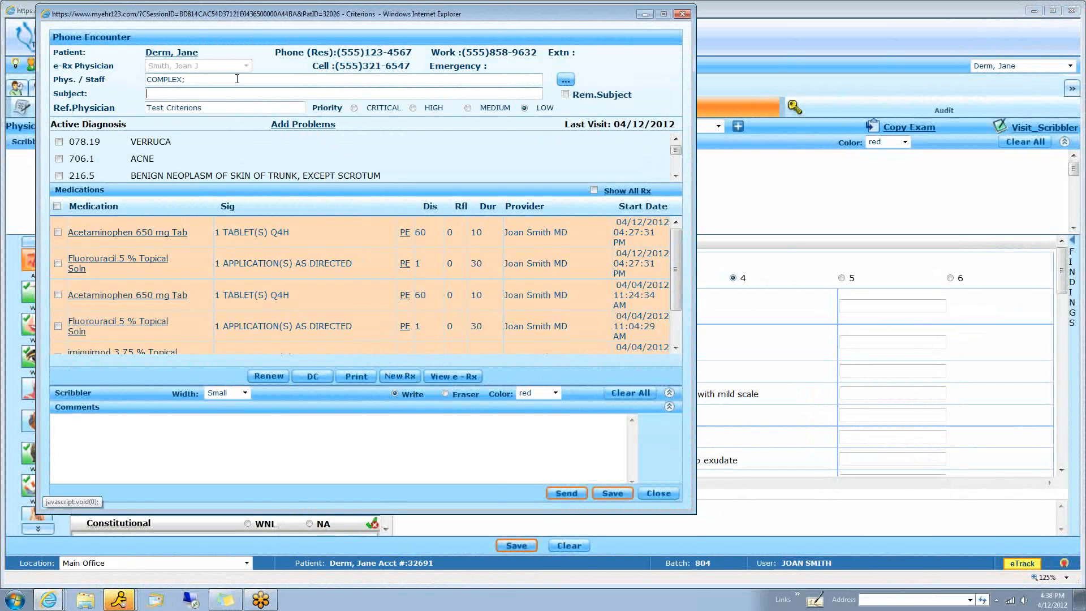
Set the phone encounter's subject to "Rx renewal request"
type("p")
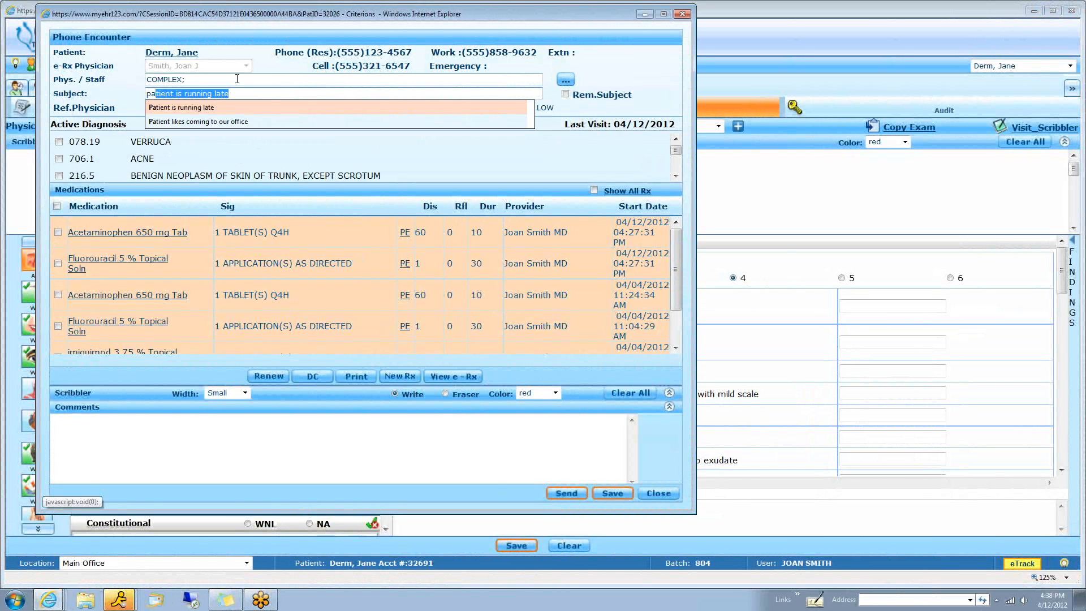
type("a")
key("BackSpace")
key("BackSpace")
key("BackSpace")
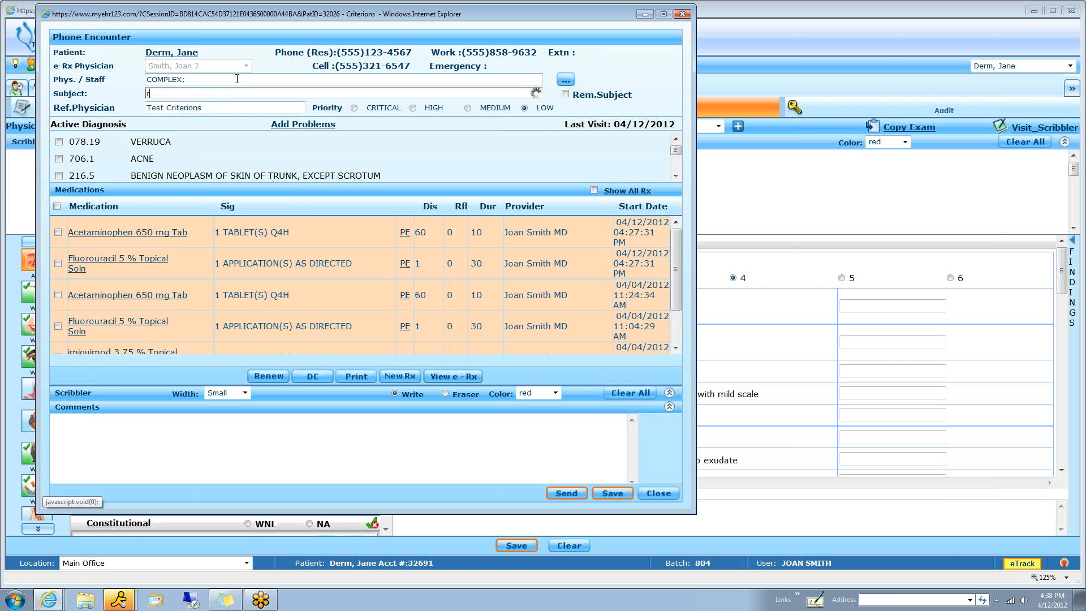
type("r")
key("Return")
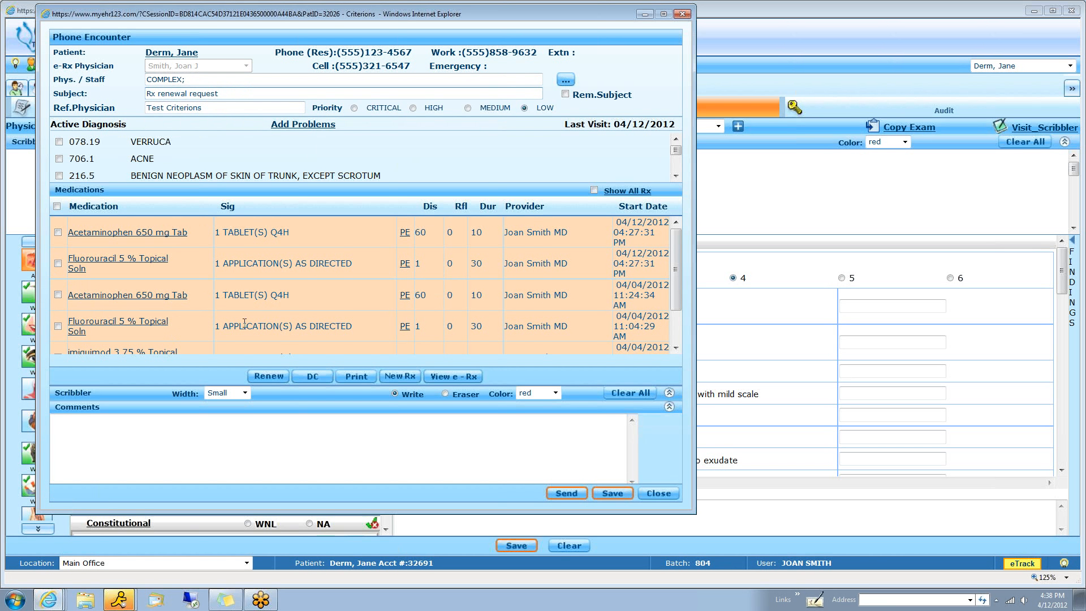
Turn on Rem.Subject and renew the 04/04/2012 Fluorouracil 5 % Topical Soln prescription with the Save option
left_click(57, 326)
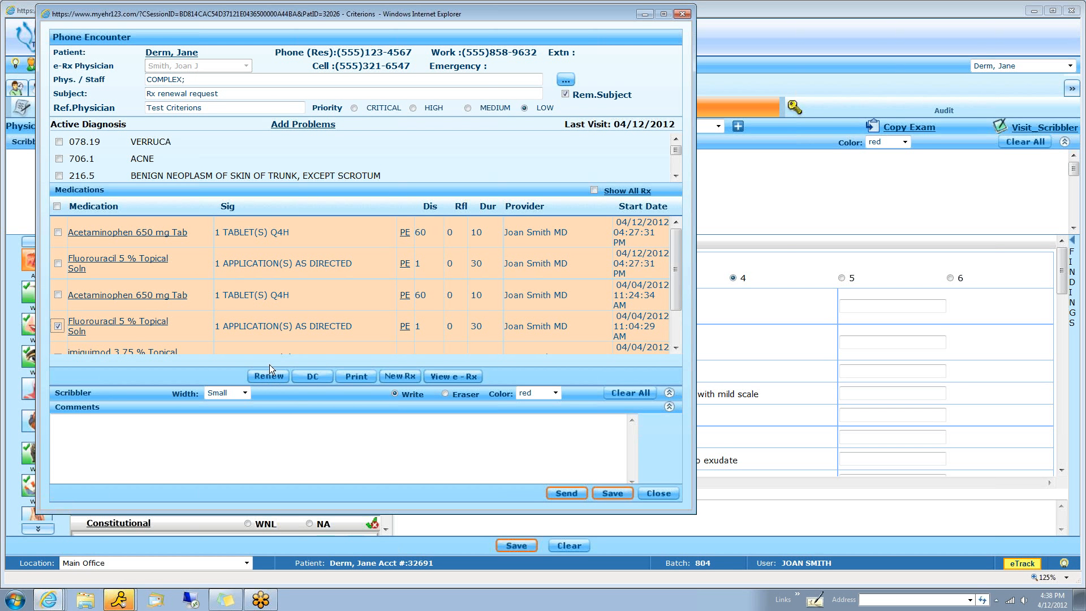
left_click(266, 376)
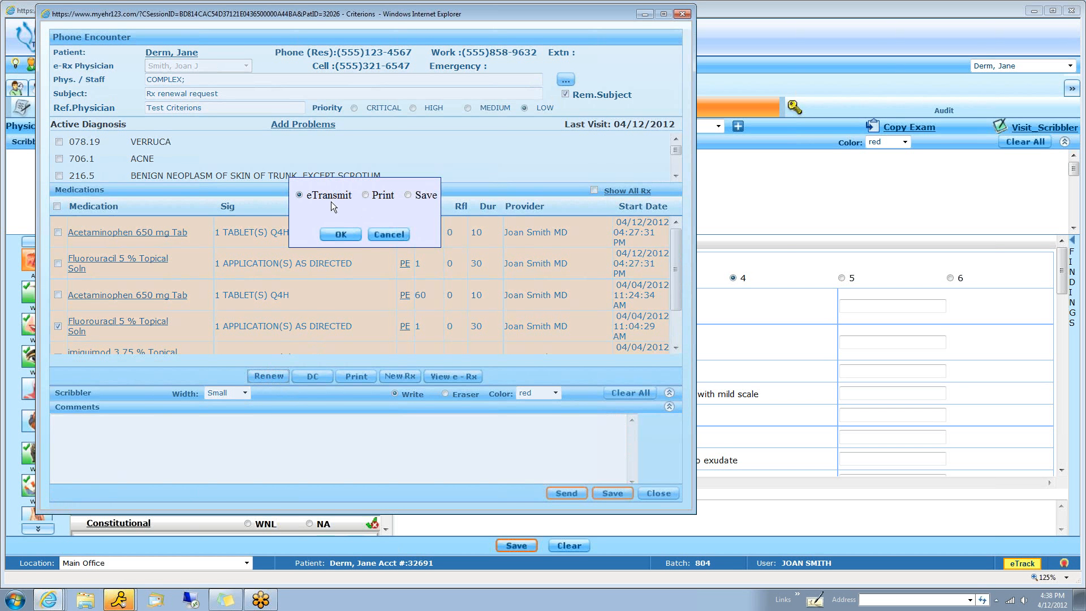
left_click(408, 195)
left_click(346, 234)
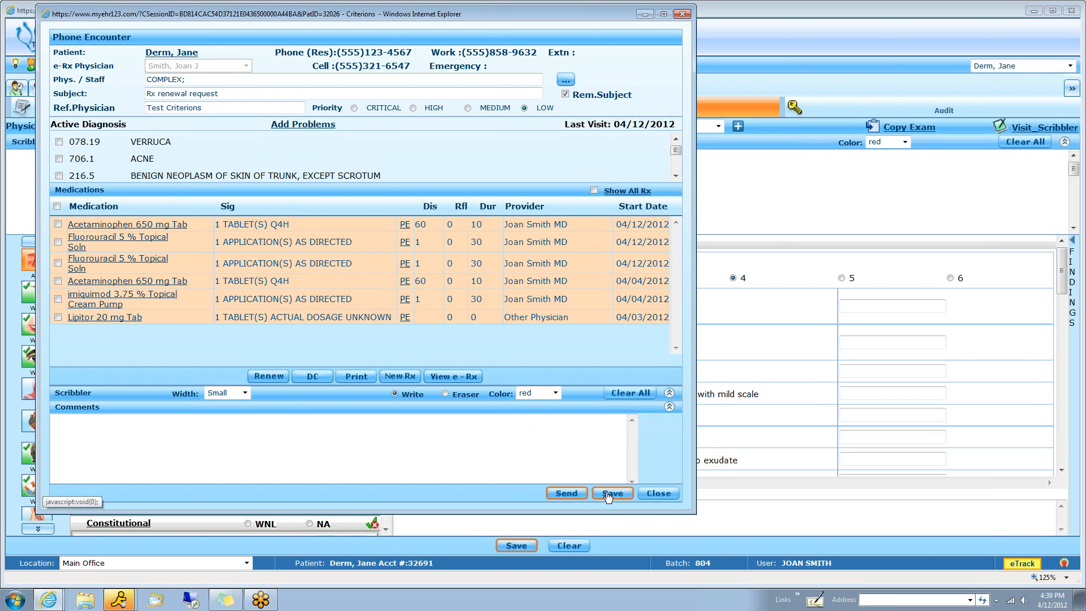
Save the phone encounter and close it
left_click(609, 496)
left_click(588, 345)
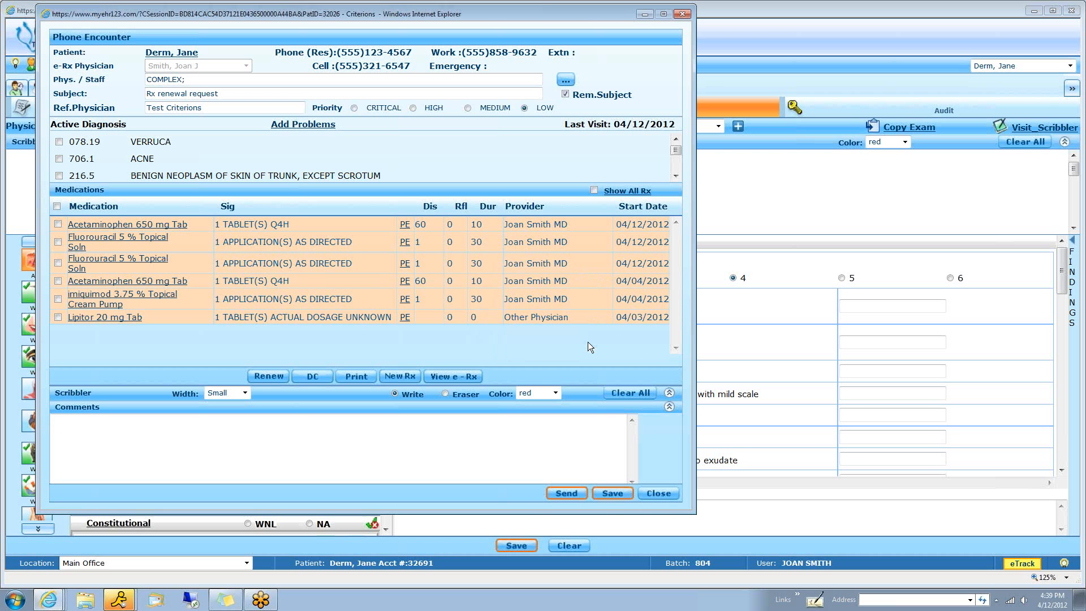
left_click(659, 494)
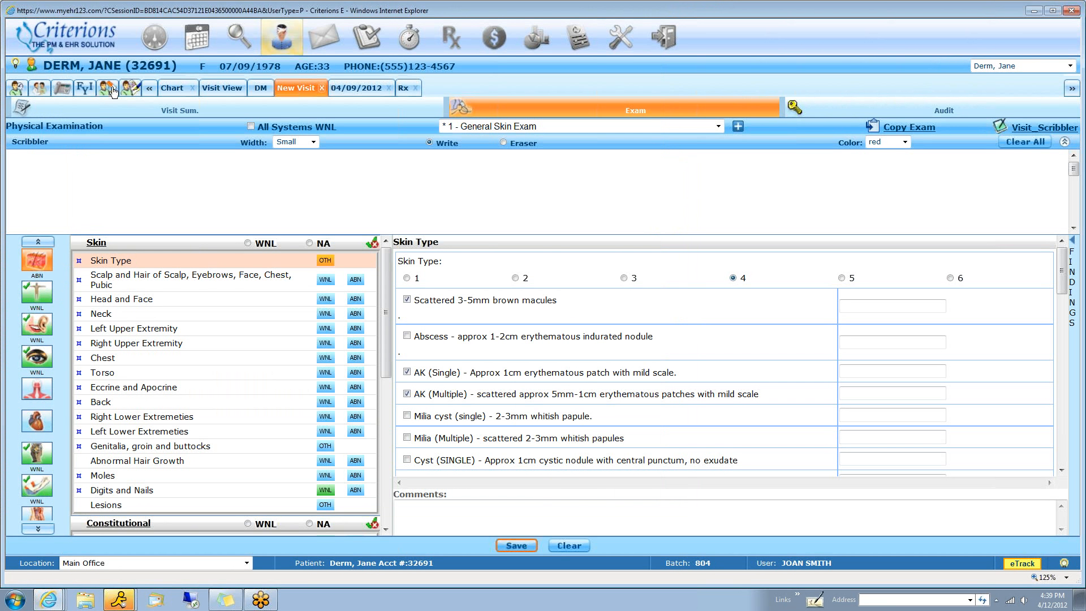
View the pharmacies that can be added for the patient in zip 11021, and close the pharmacy window without adding one
left_click(109, 89)
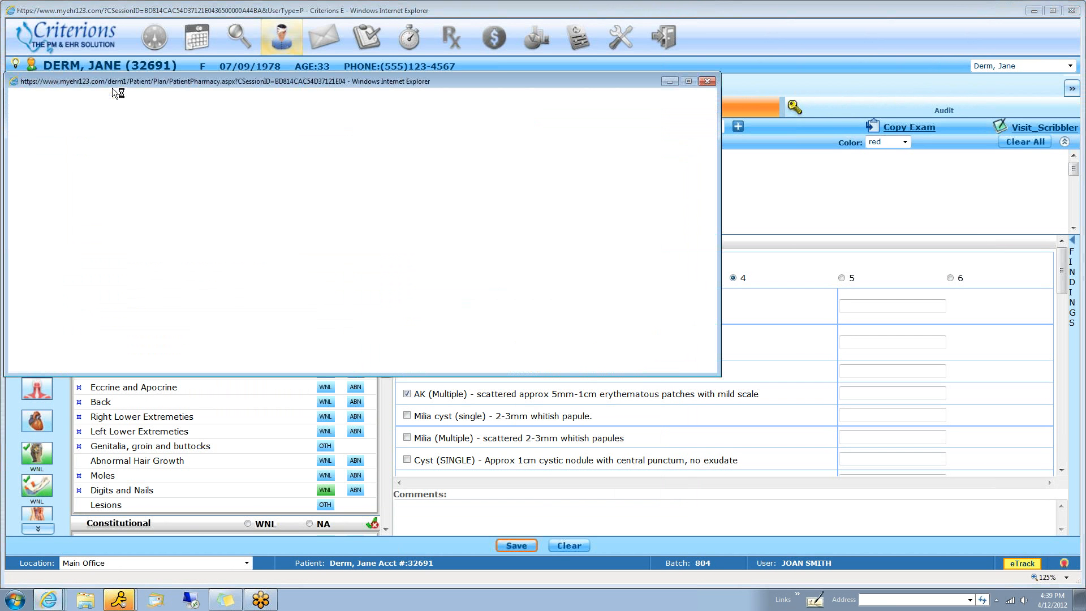
left_click(675, 107)
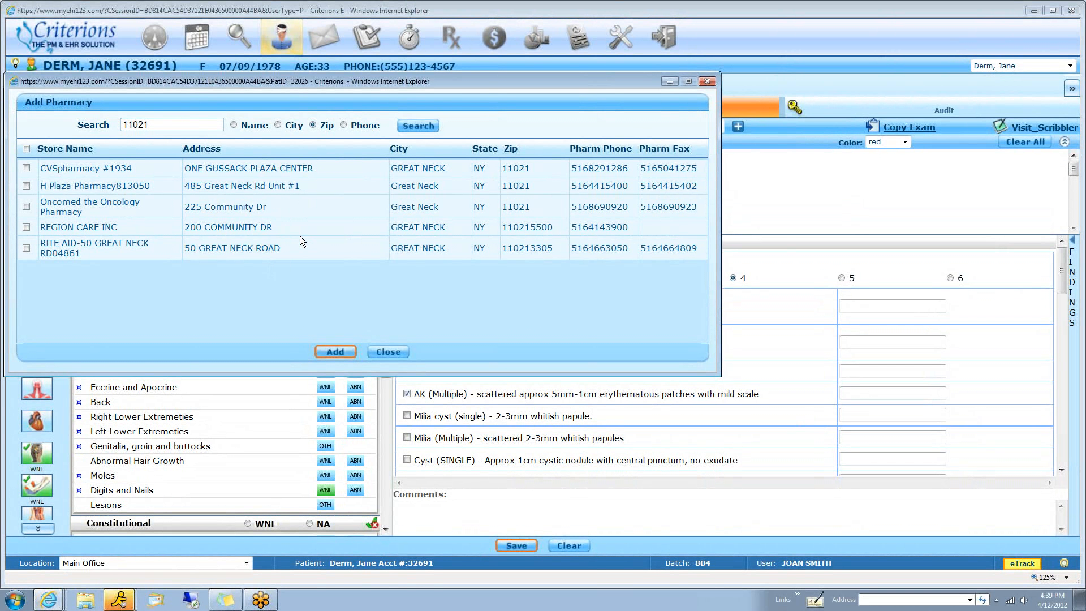
left_click(384, 353)
left_click(366, 352)
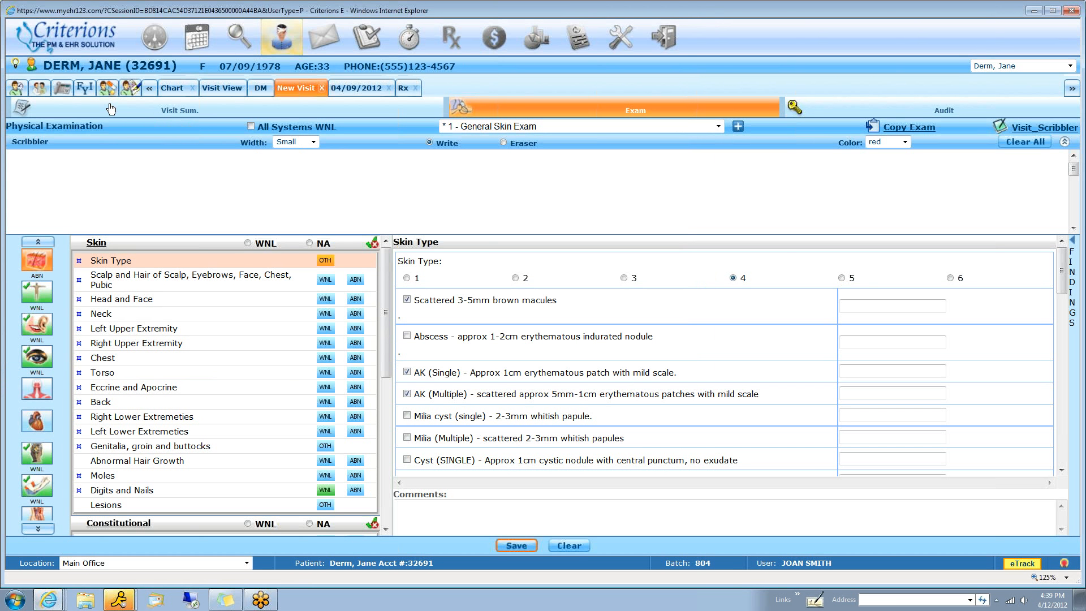
View the physician's rooms in the Patient Tracker and the first appointment's service lines in the billing ESB Queue
left_click(409, 37)
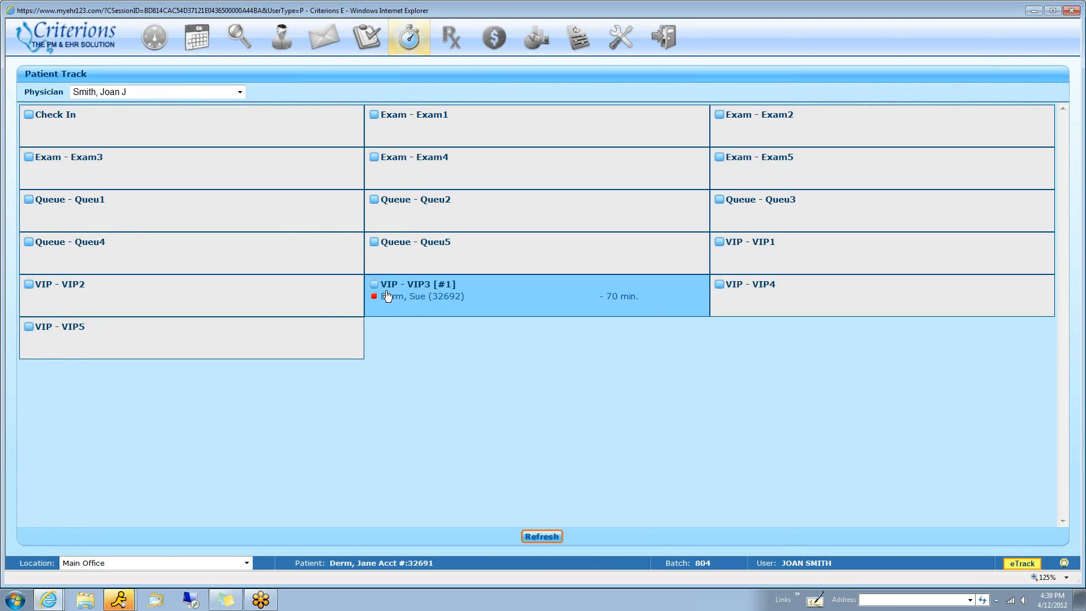
mouse_move(396, 296)
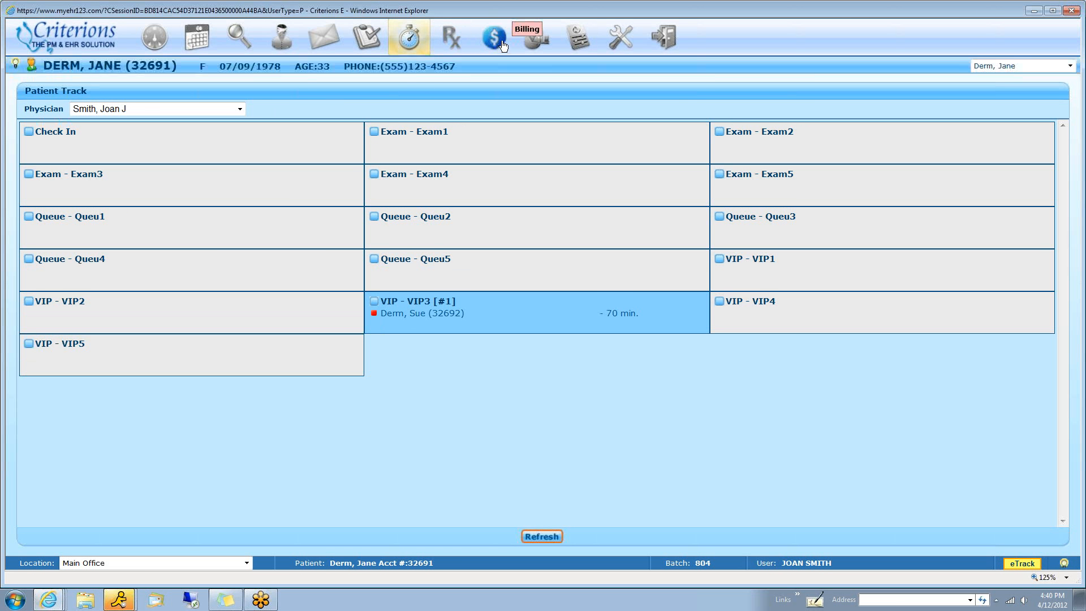
left_click(503, 44)
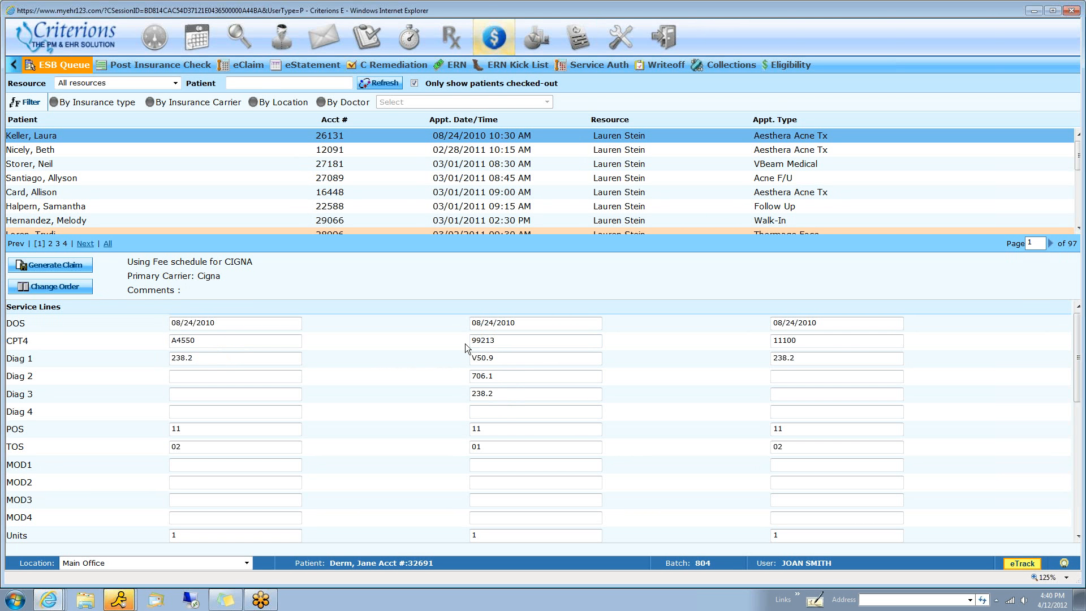
scroll(594, 390, "down", 5)
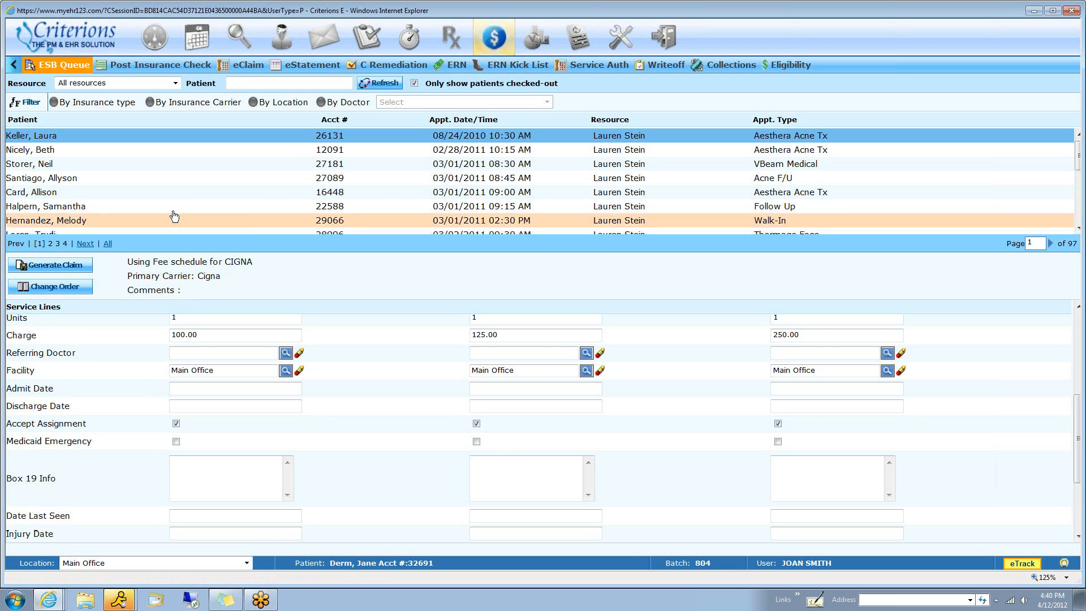
View the Electronic Superbill of the first appointment in the ESB Queue, and close it
right_click(292, 141)
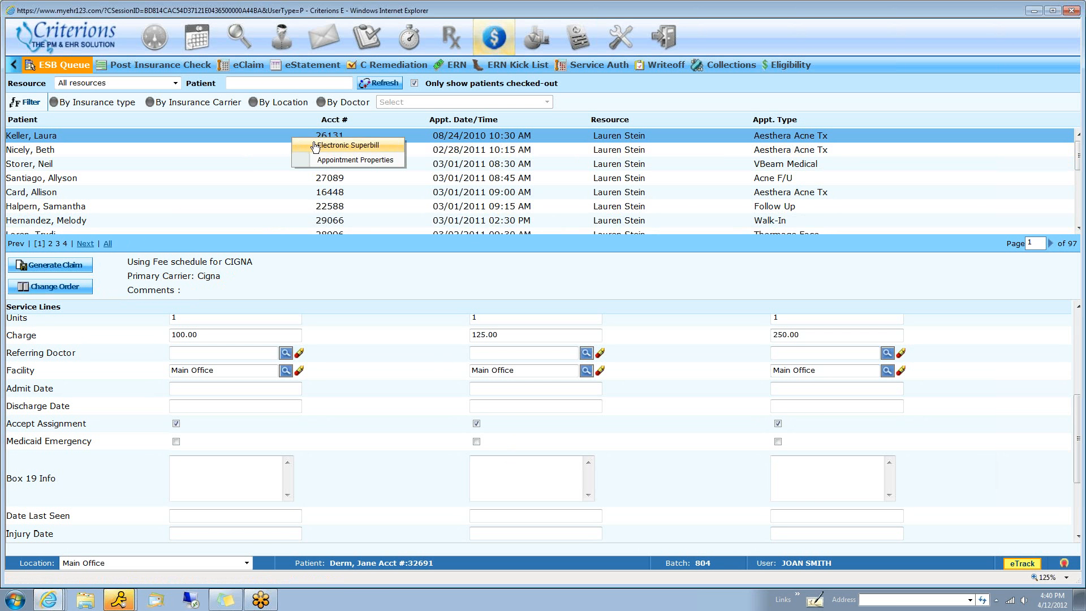
left_click(318, 145)
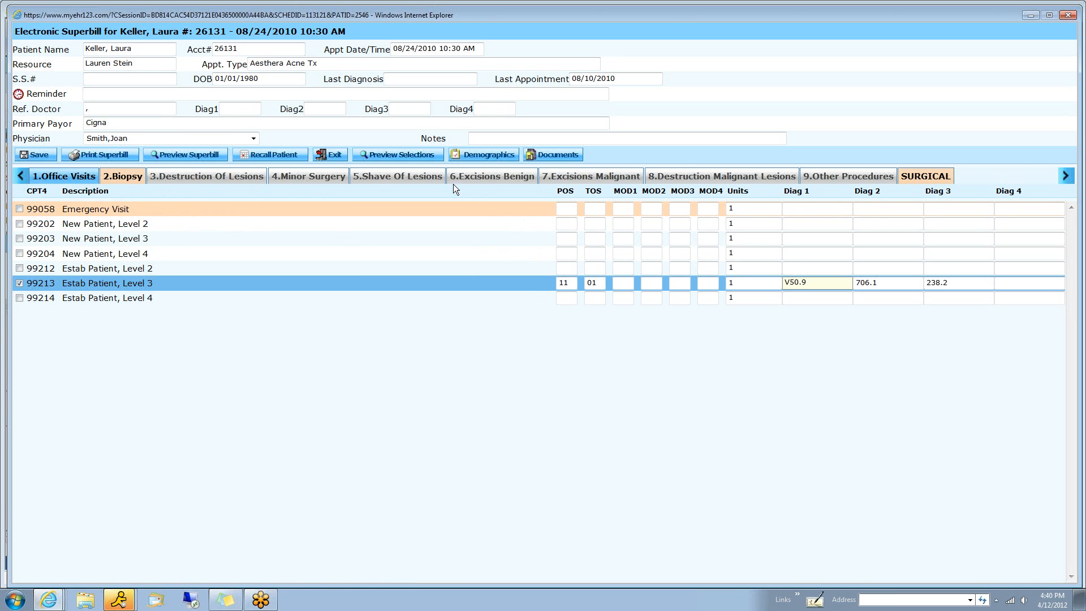
left_click(1067, 15)
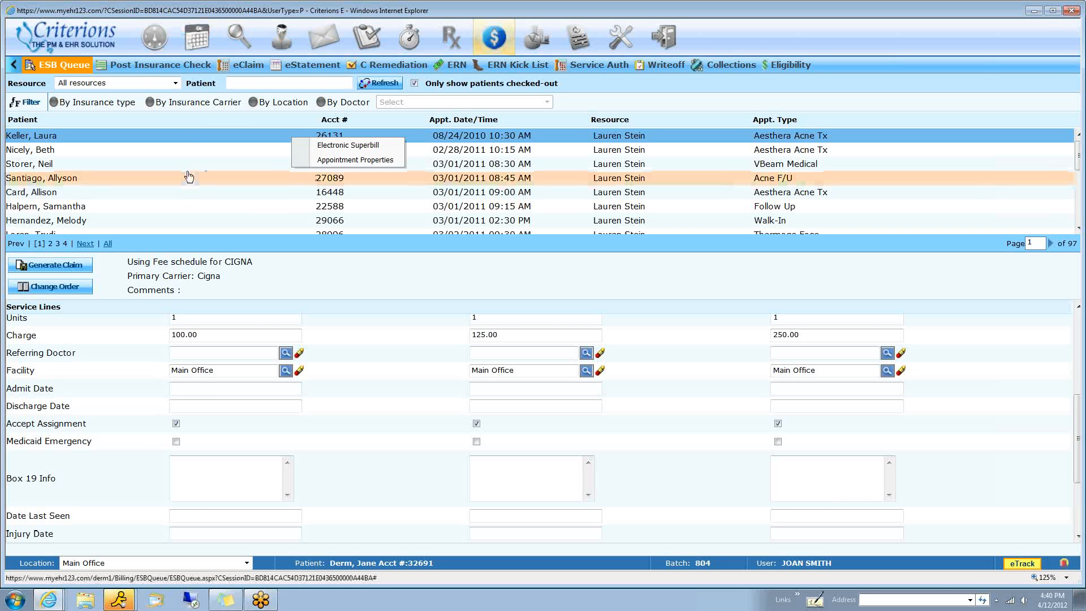
Open the 03/26/2012 04:30 PM open visit from the dashboard, and go to the preferences
left_click(154, 37)
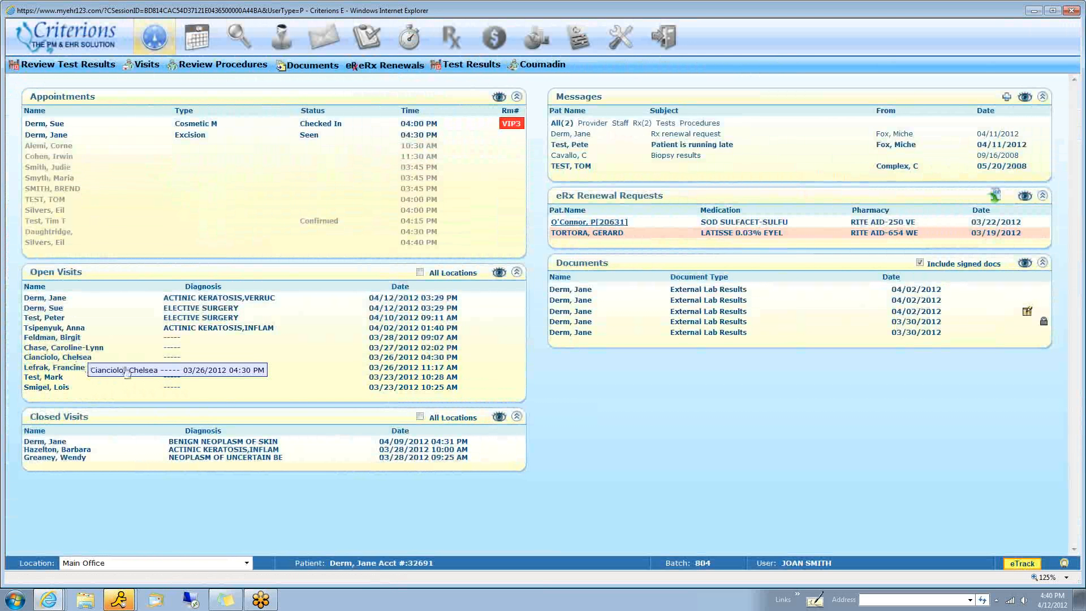
left_click(275, 316)
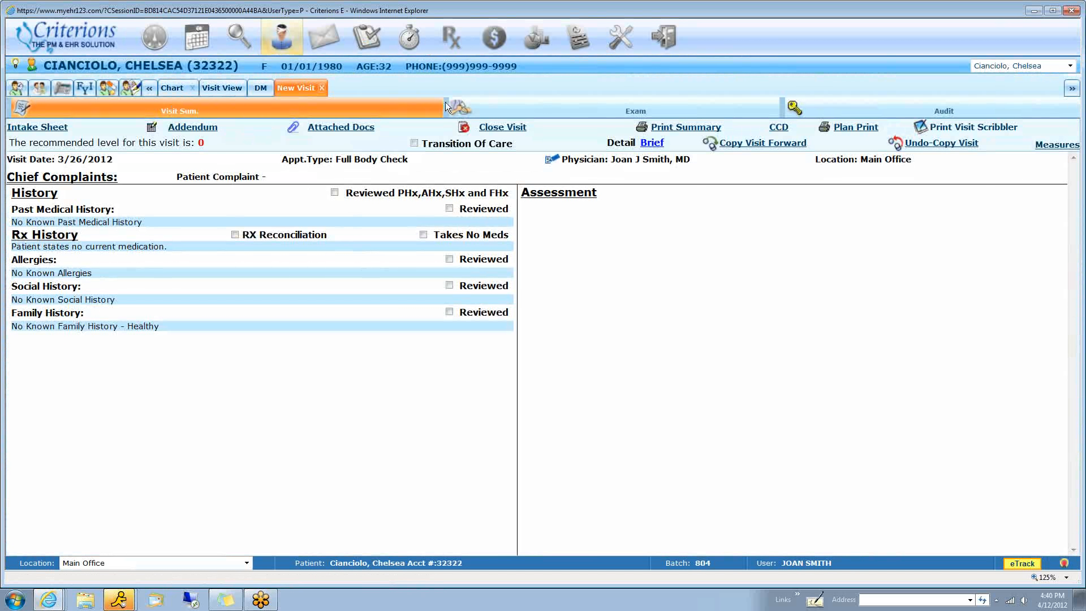
left_click(580, 41)
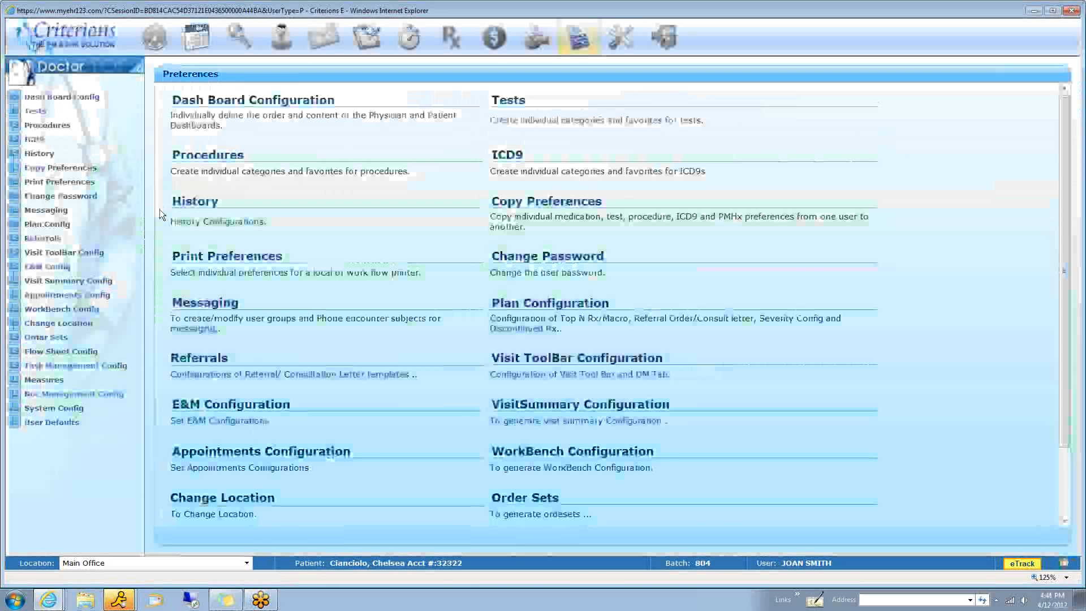
Add History of present Illness to the Visit ToolBar features, place it above Physical Examination, and save the configuration
left_click(77, 253)
left_click(69, 265)
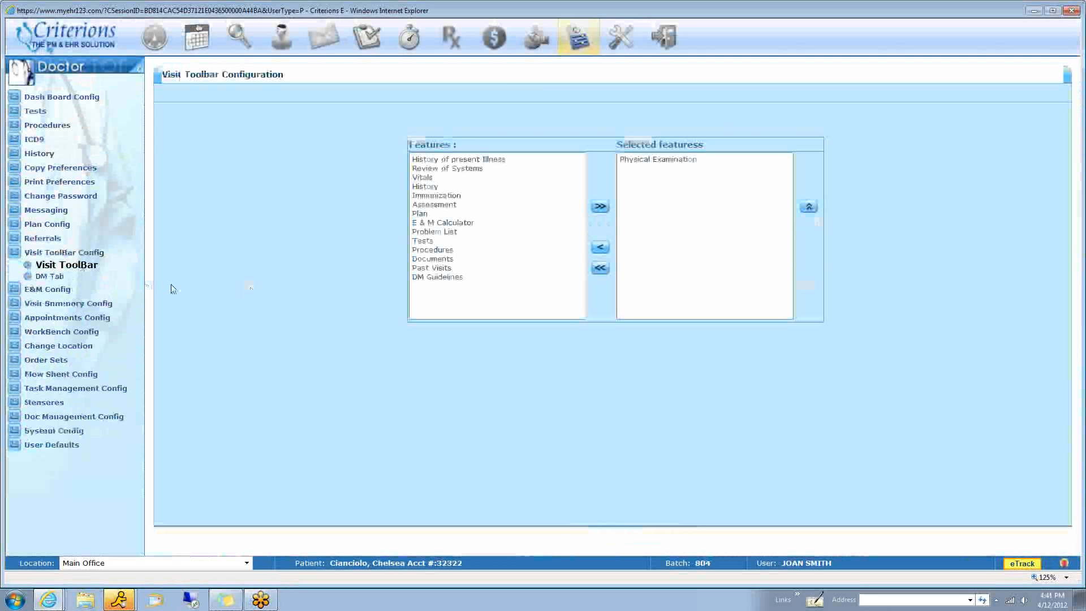
left_click(459, 159)
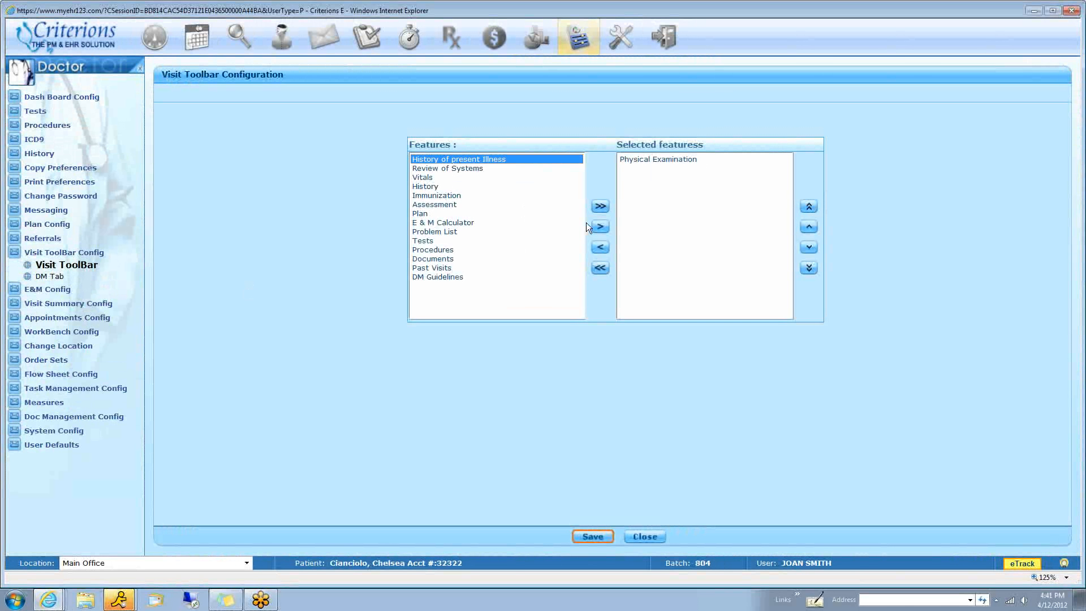
left_click(600, 227)
left_click(726, 169)
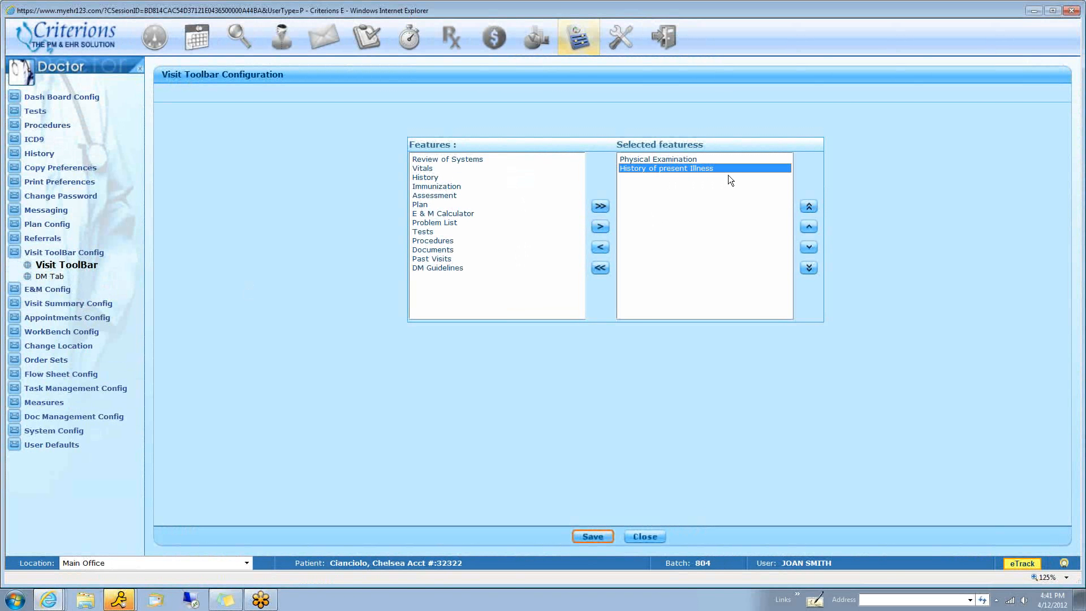
left_click(809, 226)
left_click(593, 537)
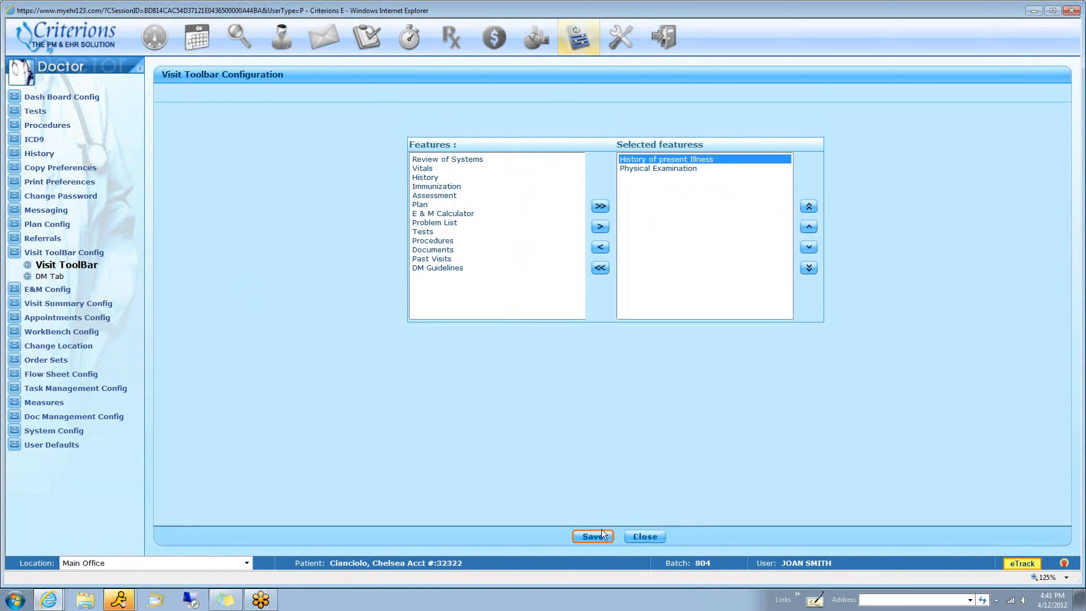
Return to the patient's new visit and select *Clear + Brilliant, *Microderm and *Ulthera as chief complaints
left_click(287, 44)
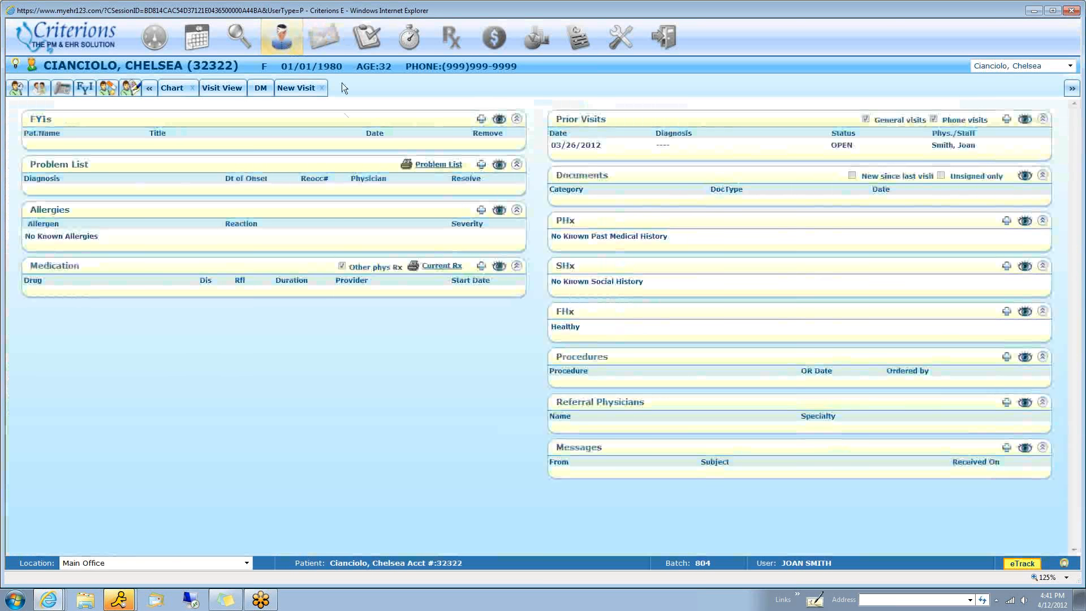
left_click(292, 89)
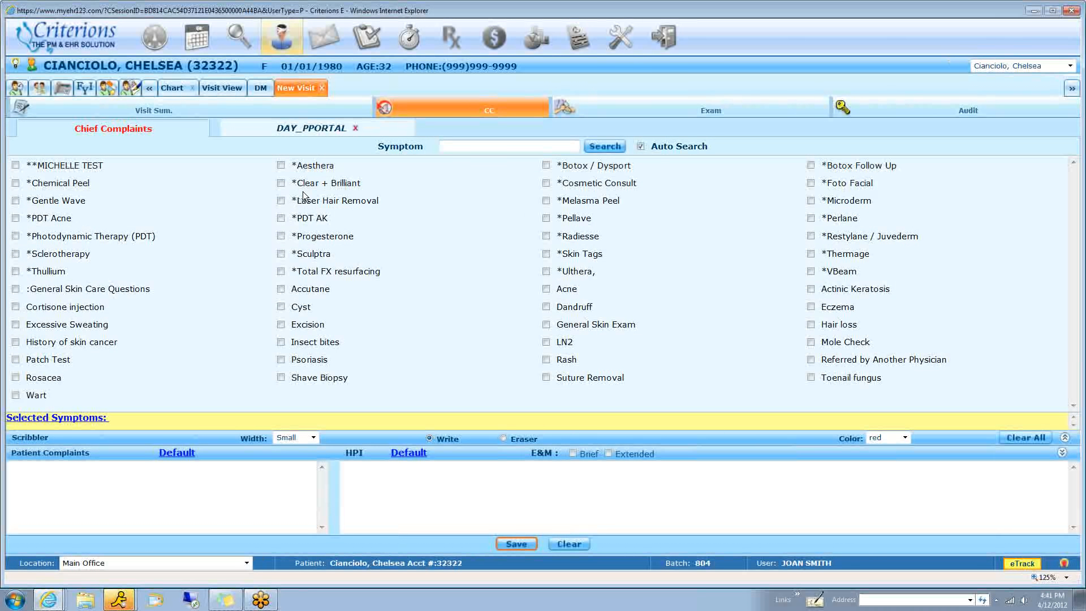
left_click(281, 183)
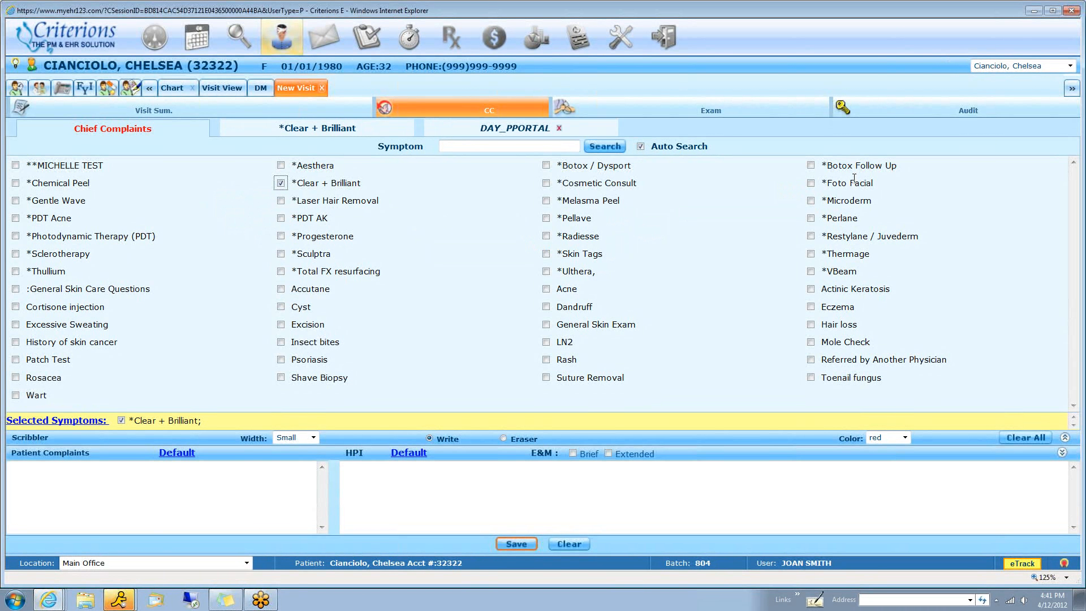
left_click(810, 201)
left_click(546, 271)
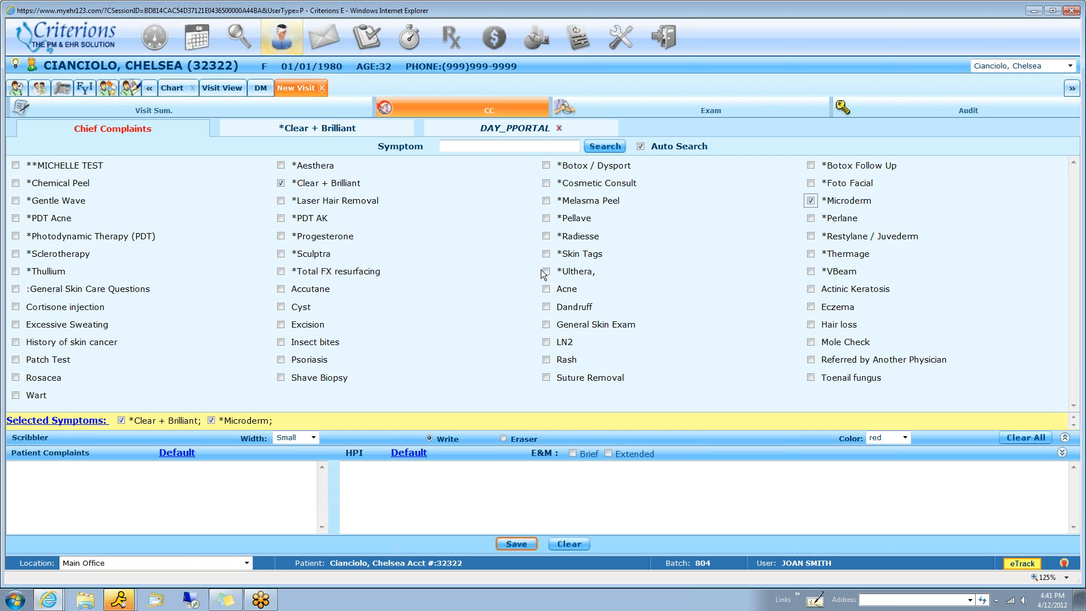
In the Ulthera exam, enter face as the treatment site and order Ultherapy Full Face with the ELECTIVE SURGERY problem
left_click(680, 105)
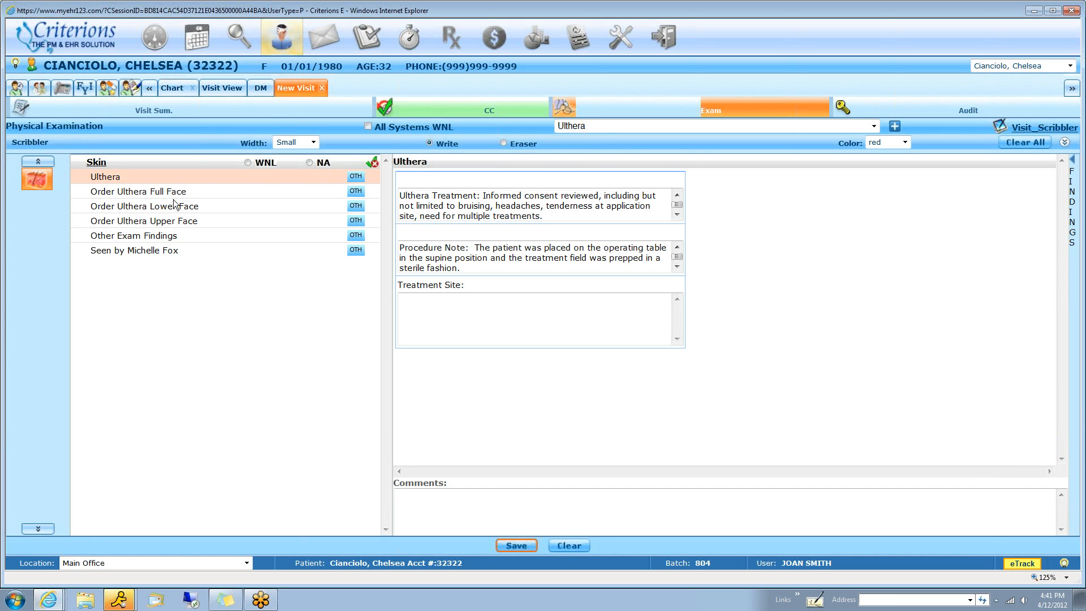
left_click(493, 269)
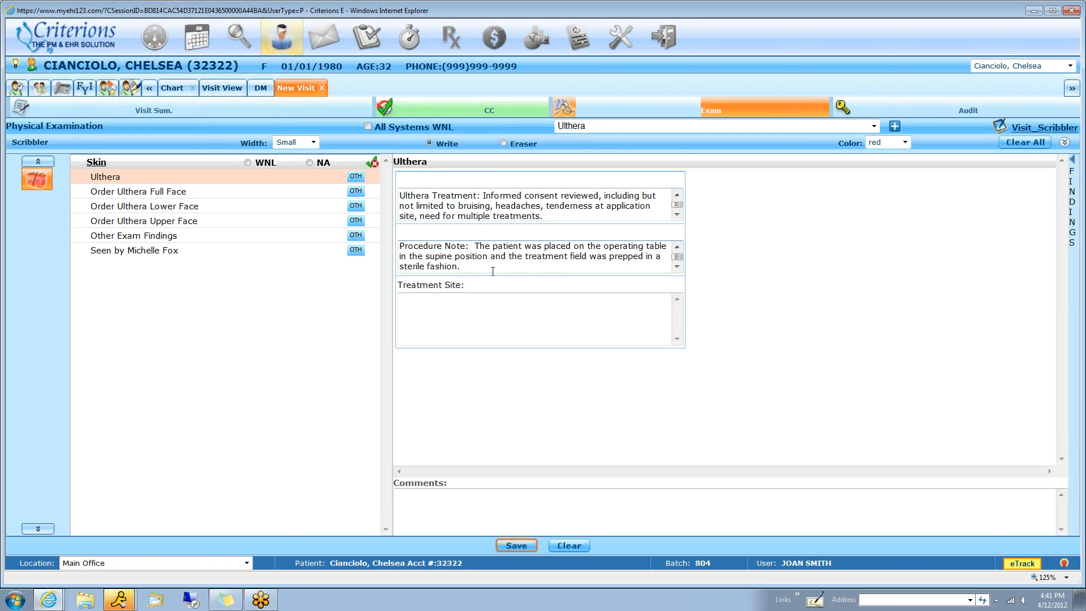
left_click(445, 315)
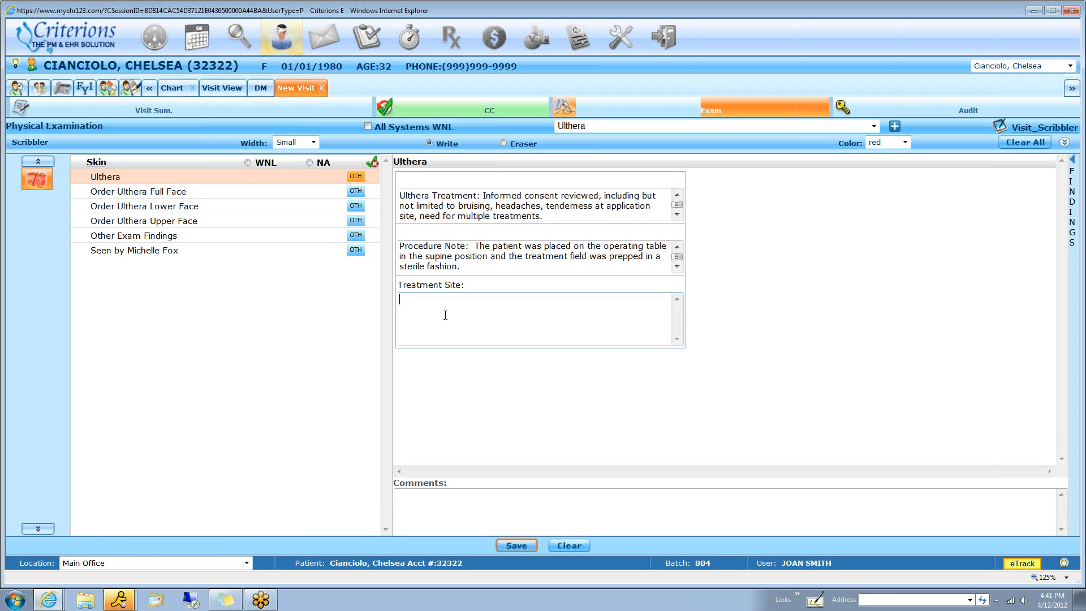
type("face")
left_click(173, 191)
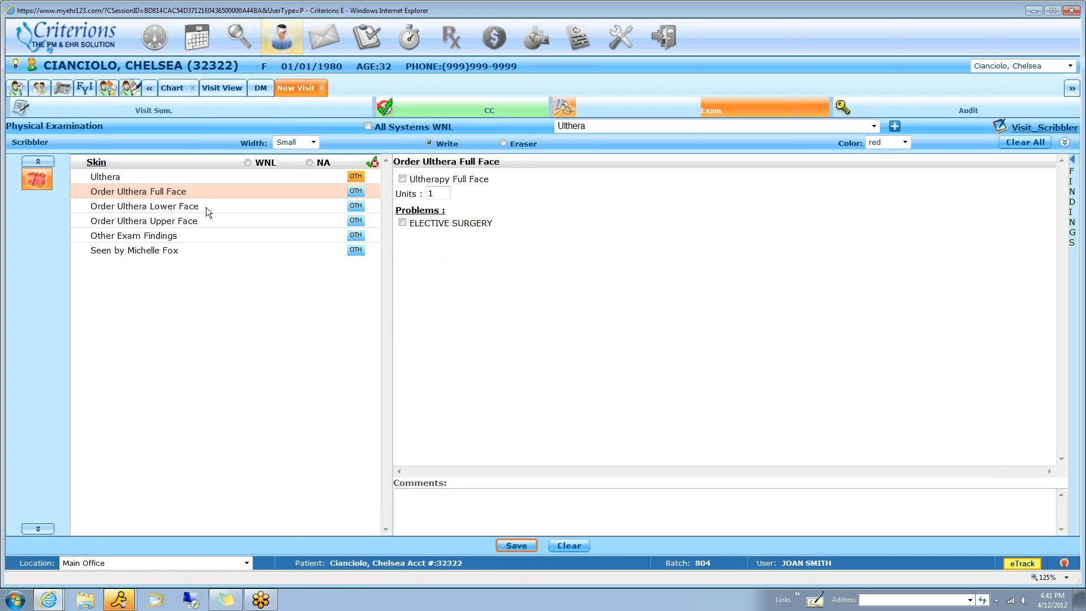
left_click(402, 180)
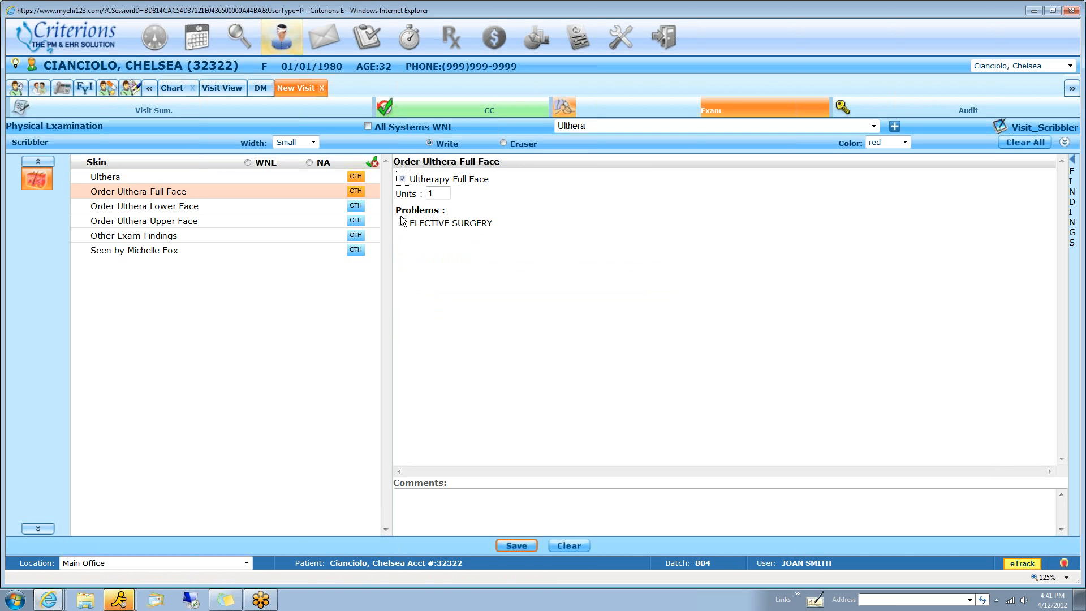
Mark treatment spots freehand in red on the Ulthera face template in the Visit Scribbler, and save the drawing
left_click(1040, 130)
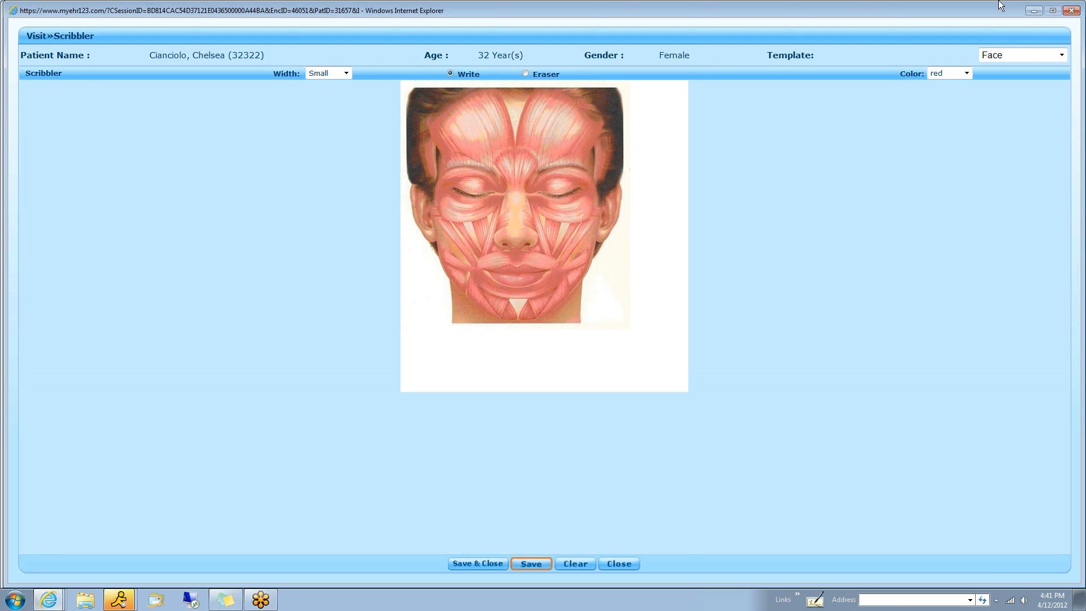
left_click(1055, 52)
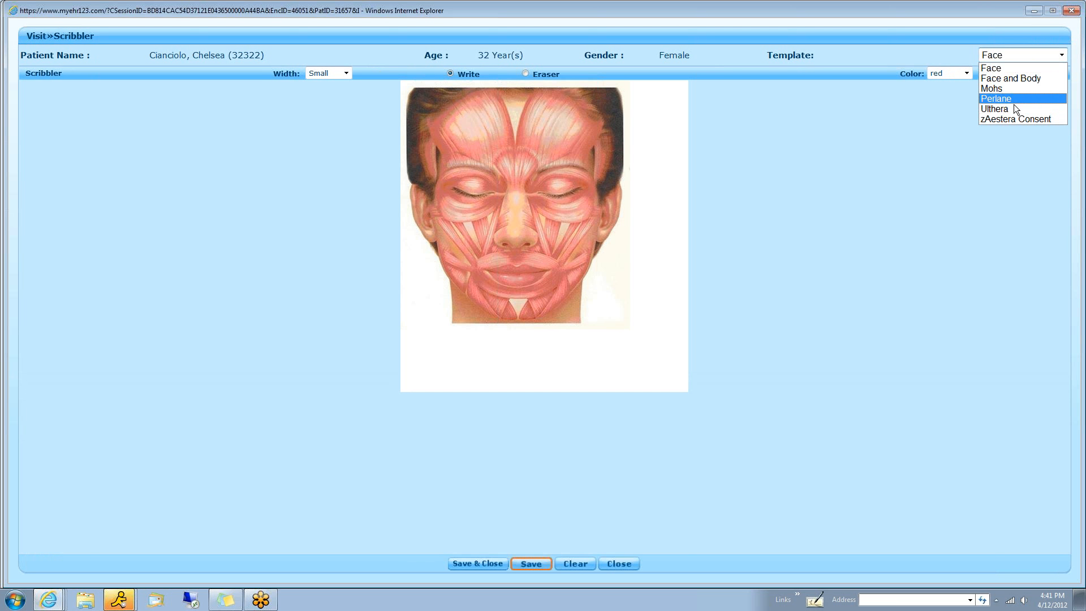
left_click(1014, 108)
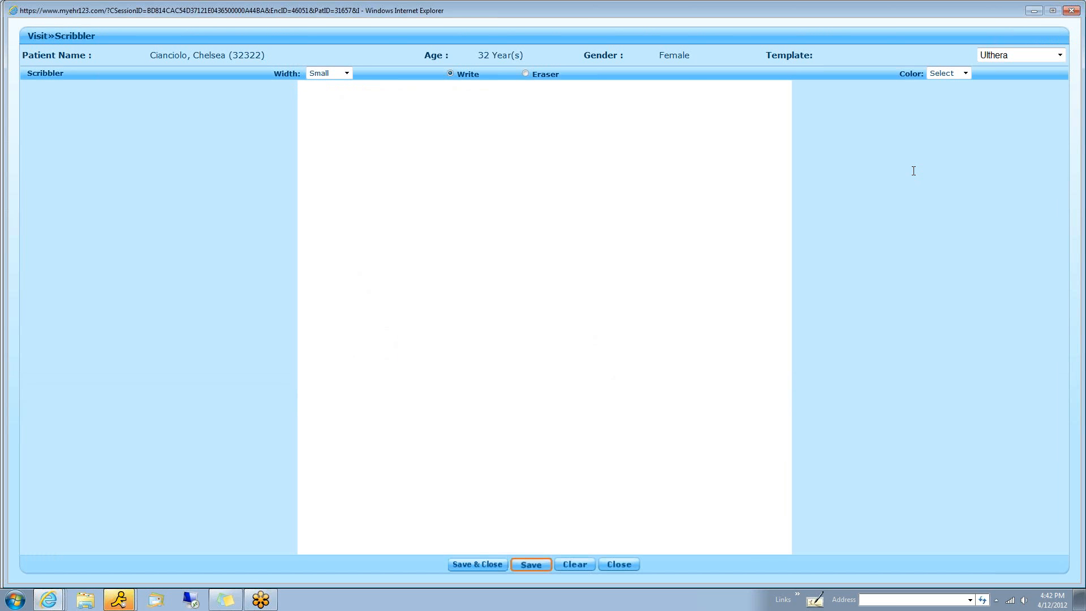
left_click_drag(570, 143, 581, 152)
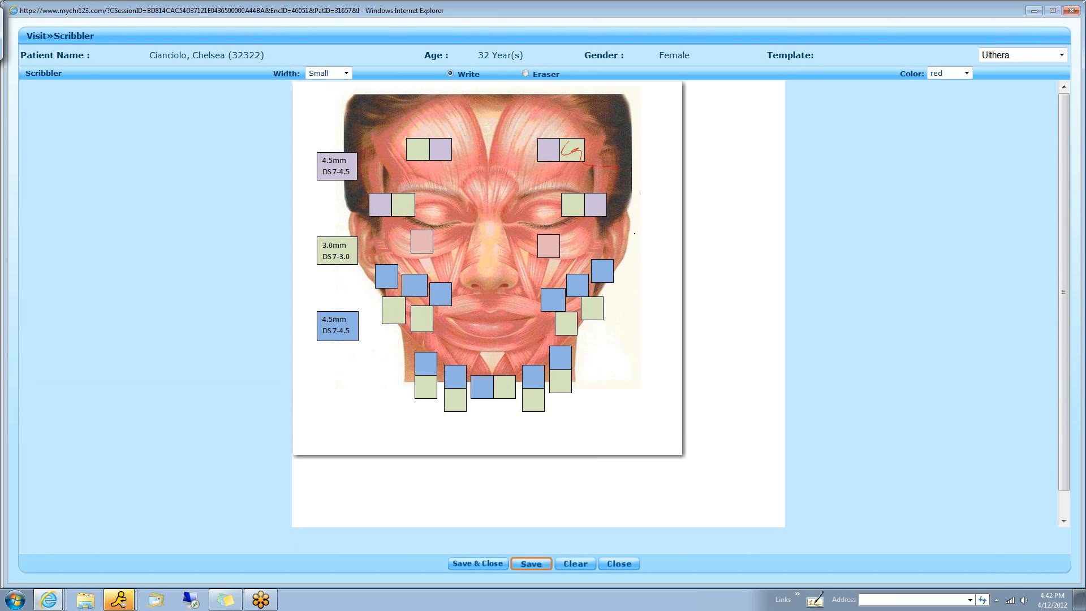
left_click_drag(608, 237, 662, 249)
mouse_move(589, 319)
left_mouse_down()
mouse_move(594, 362)
mouse_move(654, 333)
left_mouse_up()
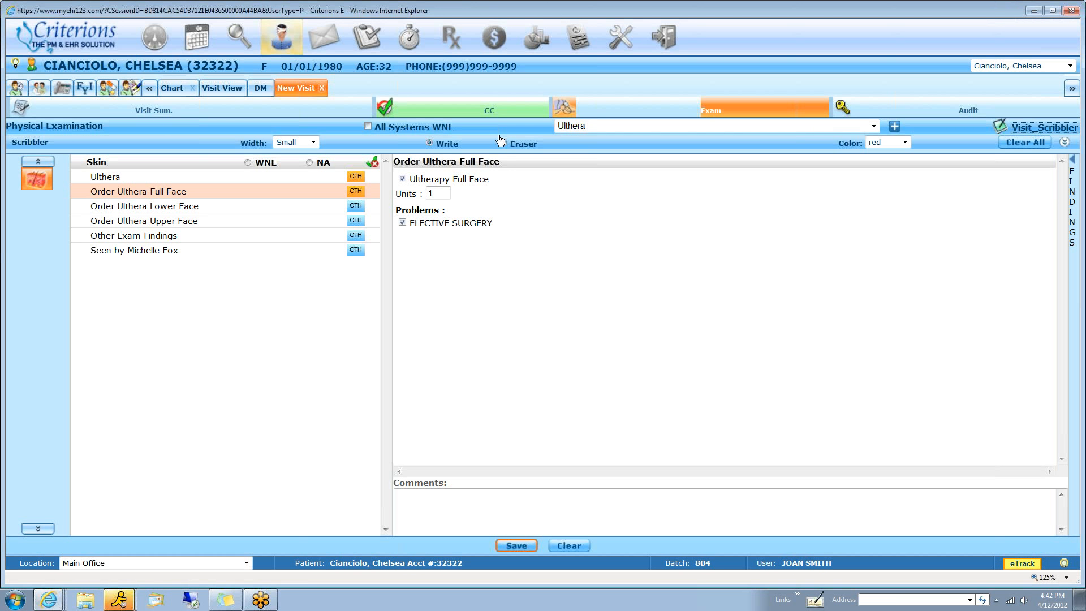
Switch the exam to the Microderm template and order Microderm Abrasion with the ELECTIVE SURGERY problem
left_click(596, 126)
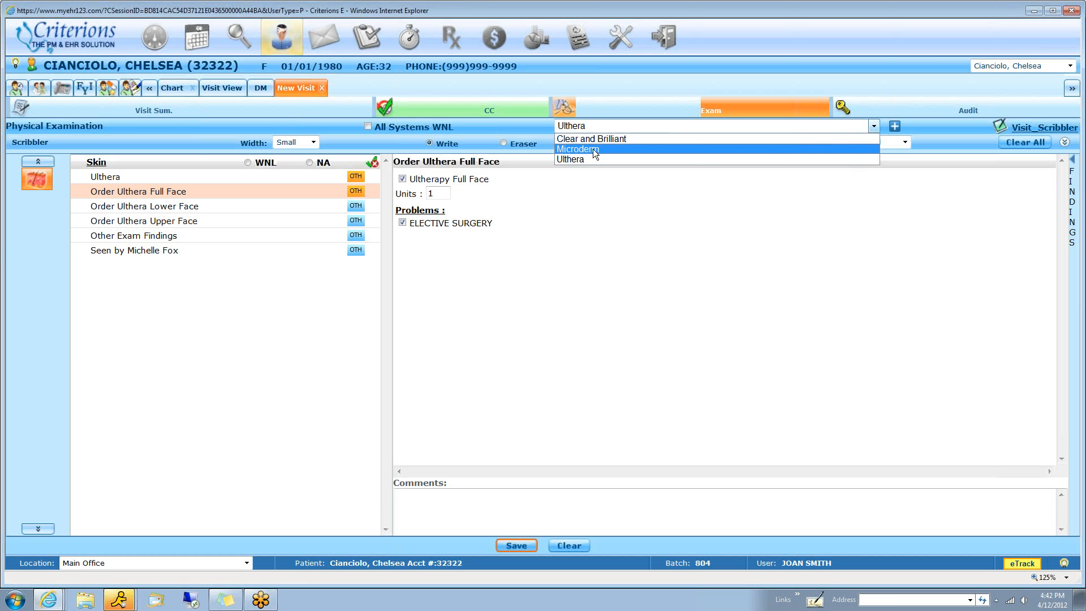
left_click(594, 151)
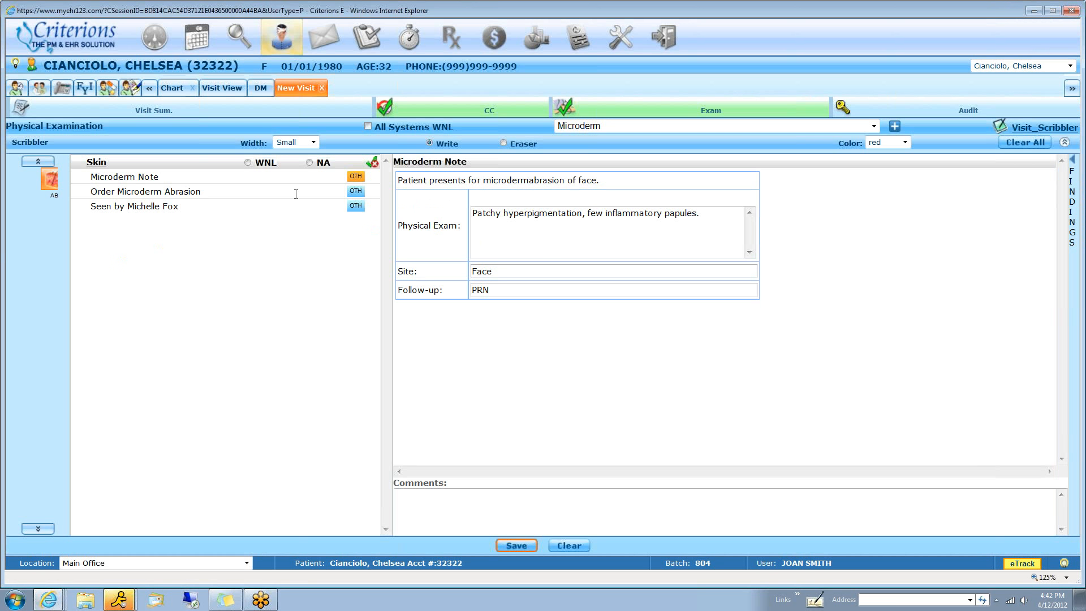
left_click(145, 195)
left_click(402, 178)
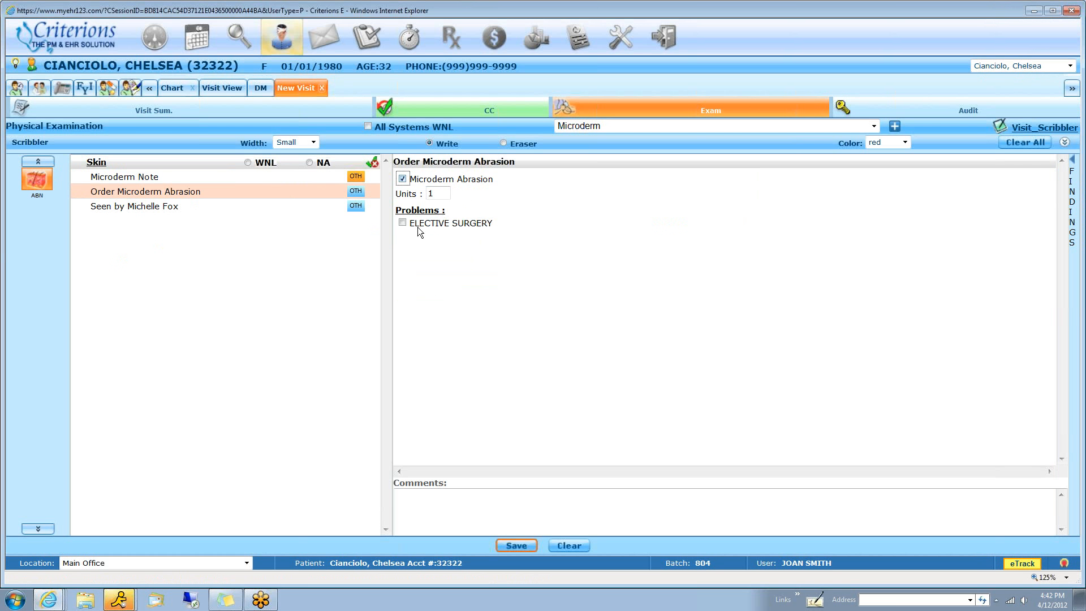
left_click(403, 223)
In the Clear and Brilliant exam template, order Clear And Brilliant Face with the ELECTIVE SURGERY problem, and open the visit summary
left_click(599, 126)
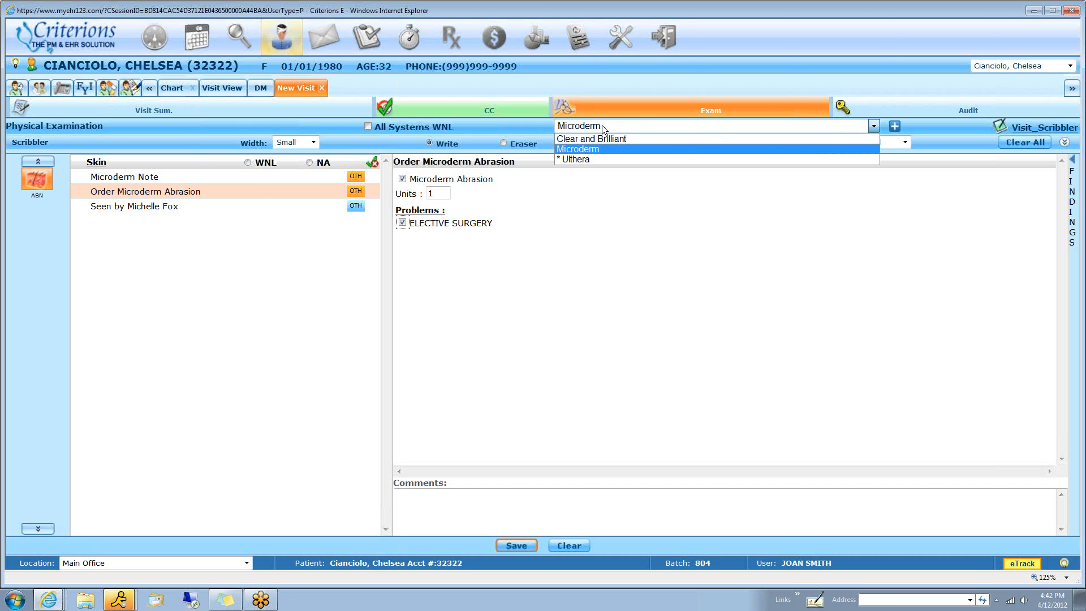
left_click(616, 139)
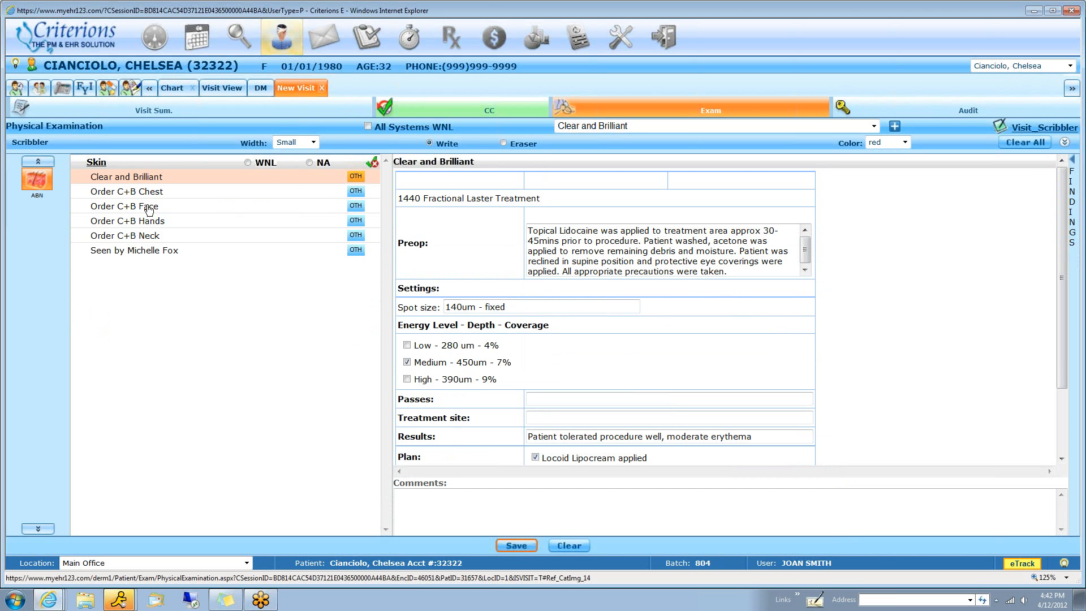
left_click(223, 205)
left_click(402, 179)
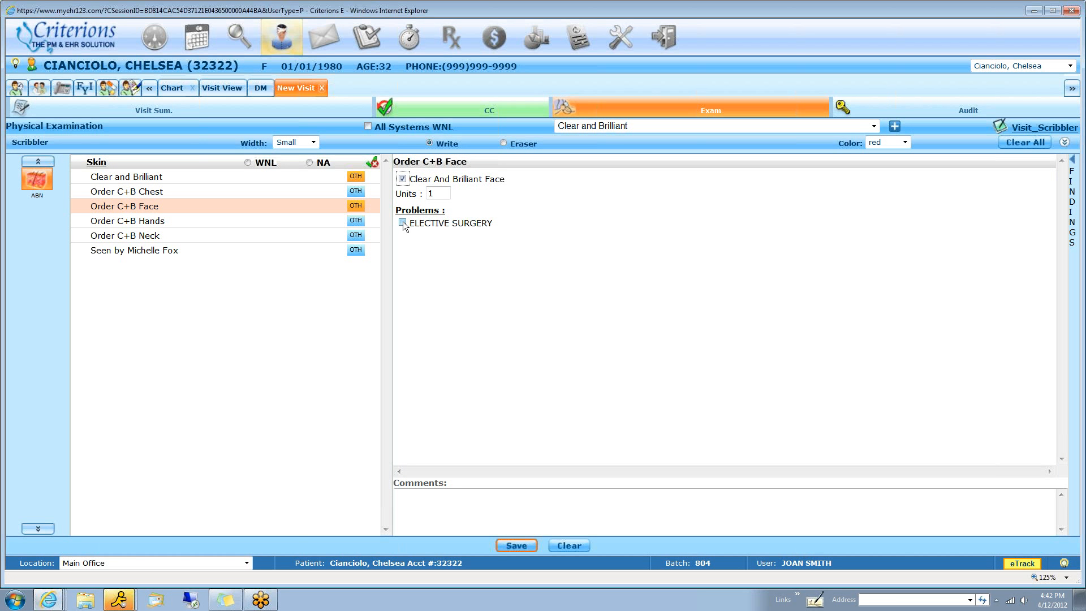
left_click(403, 221)
left_click(221, 111)
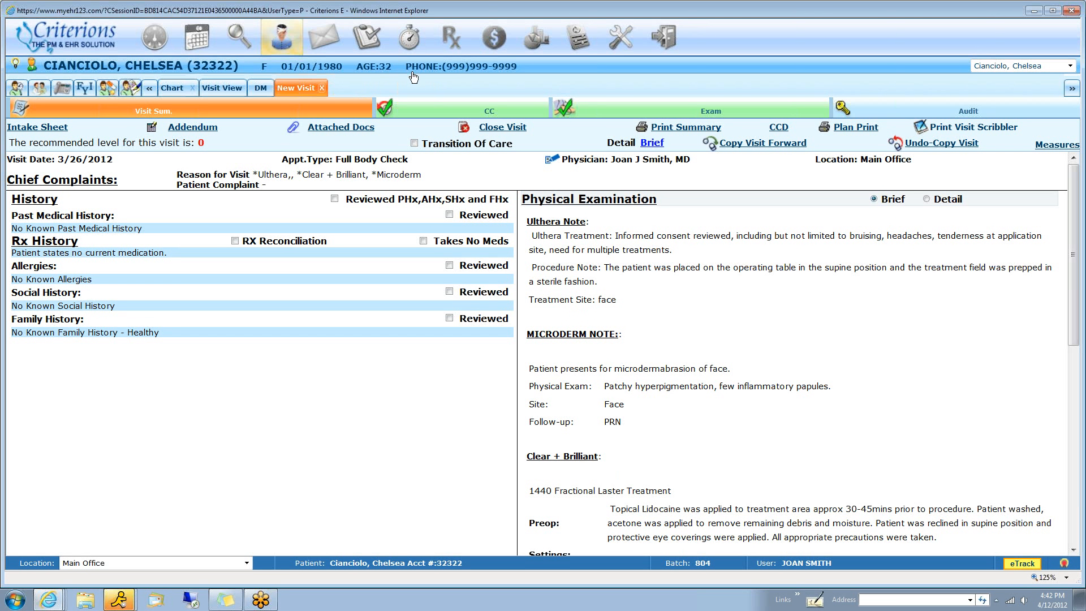
Look through the physician's 4/12/2012 day schedule and view the details of the 4:00 PM Cosmetic Misc 30 appointment
left_click(197, 40)
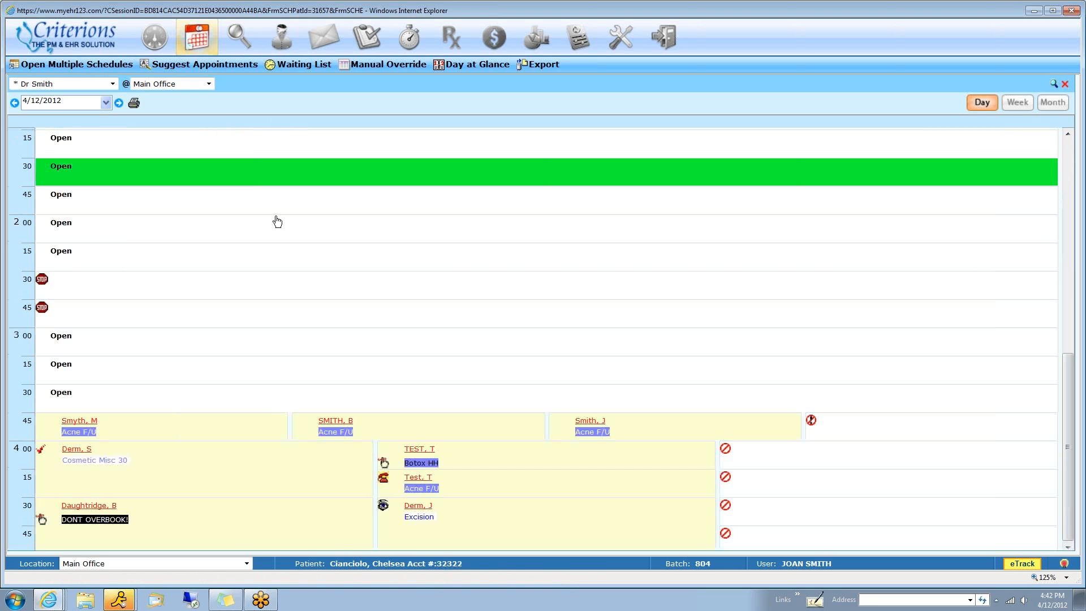
scroll(330, 377, "up", 6)
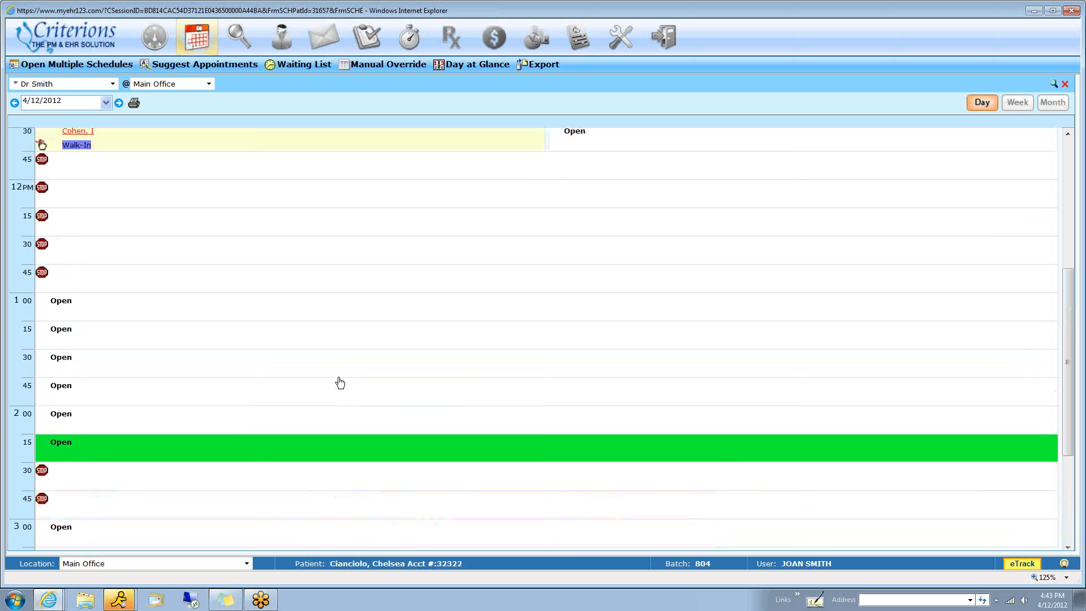
scroll(334, 317, "up", 1)
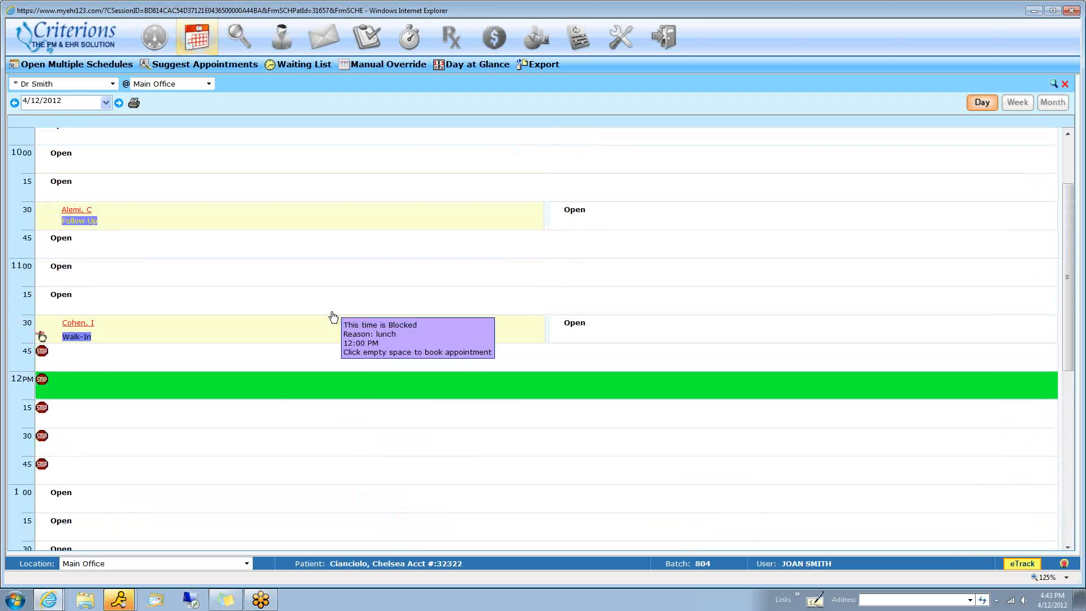
scroll(318, 332, "down", 3)
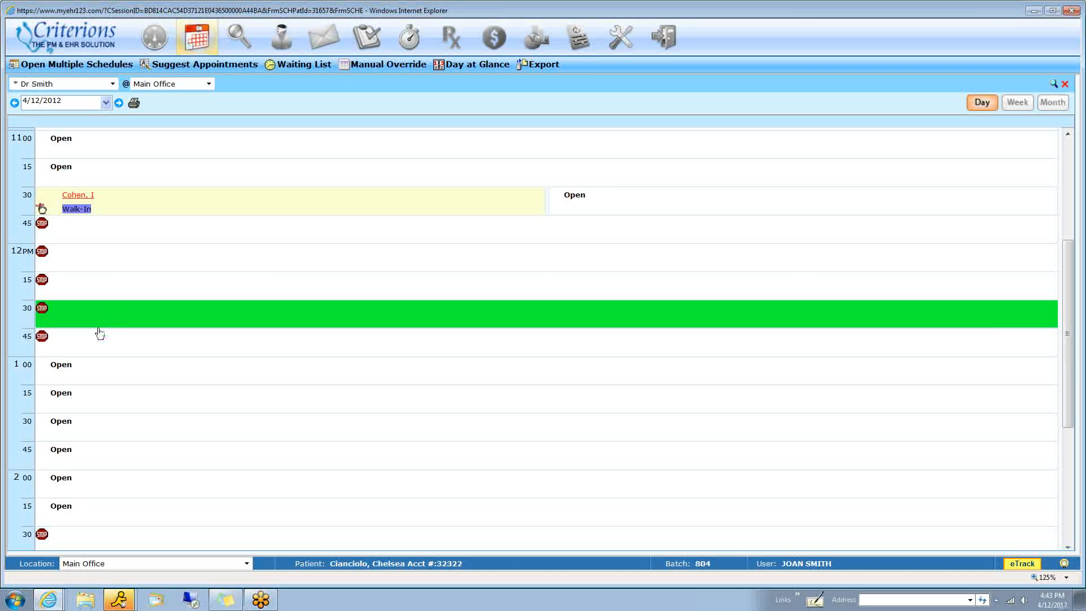
scroll(79, 368, "down", 5)
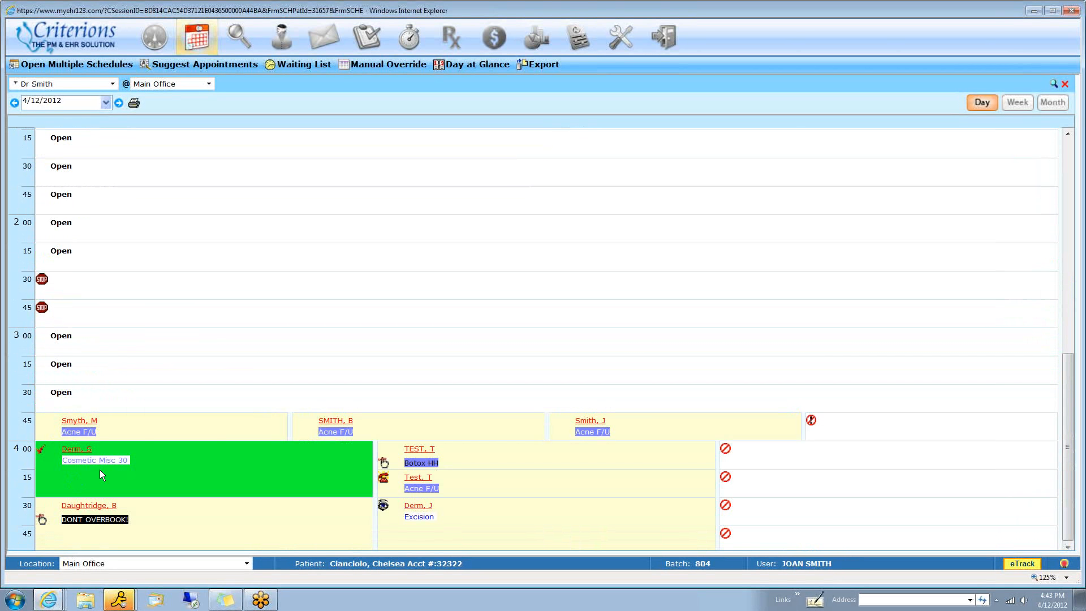
mouse_move(165, 455)
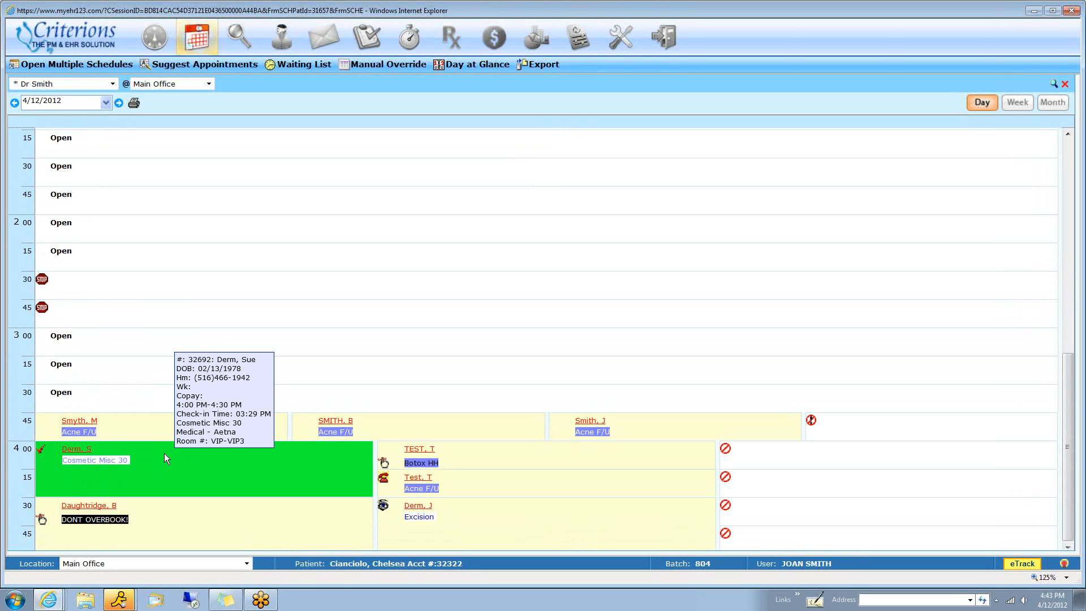
Review the details of the 4:00 PM Botox HH appointment and its available patient and label options
mouse_move(668, 428)
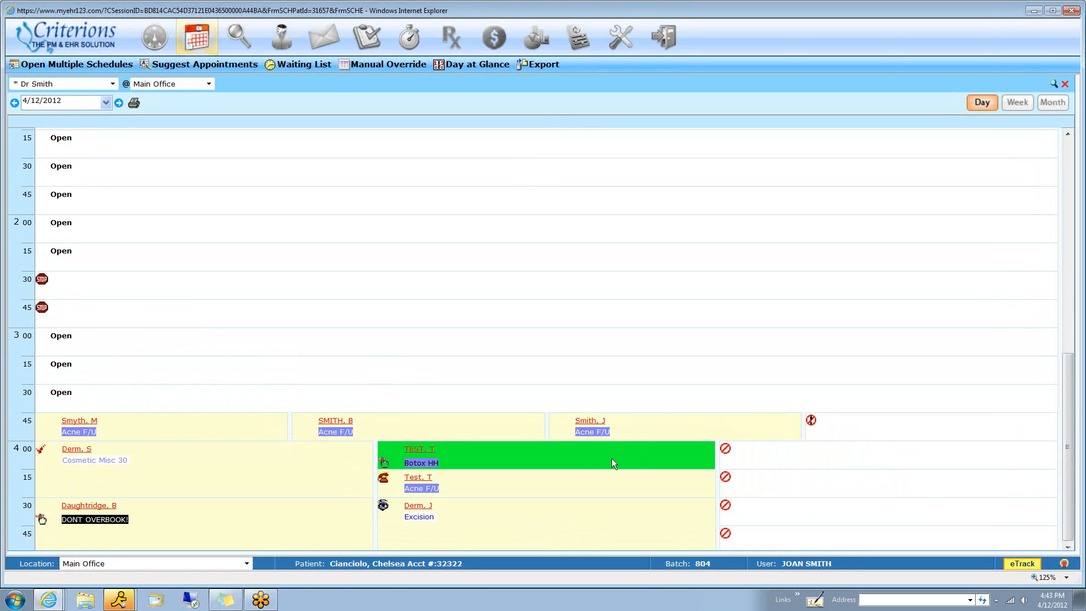
mouse_move(585, 464)
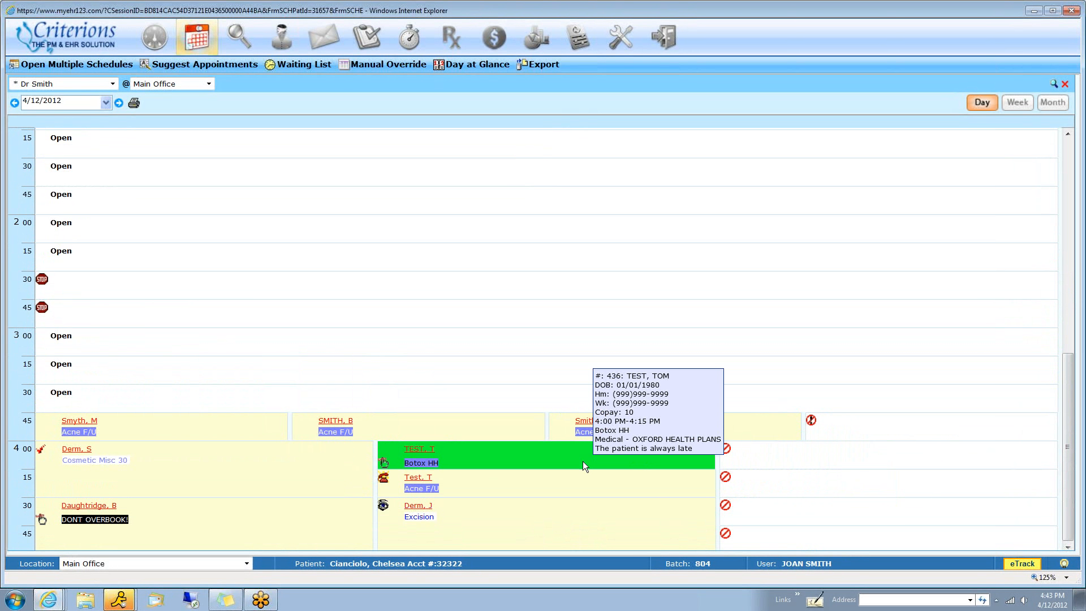
right_click(508, 453)
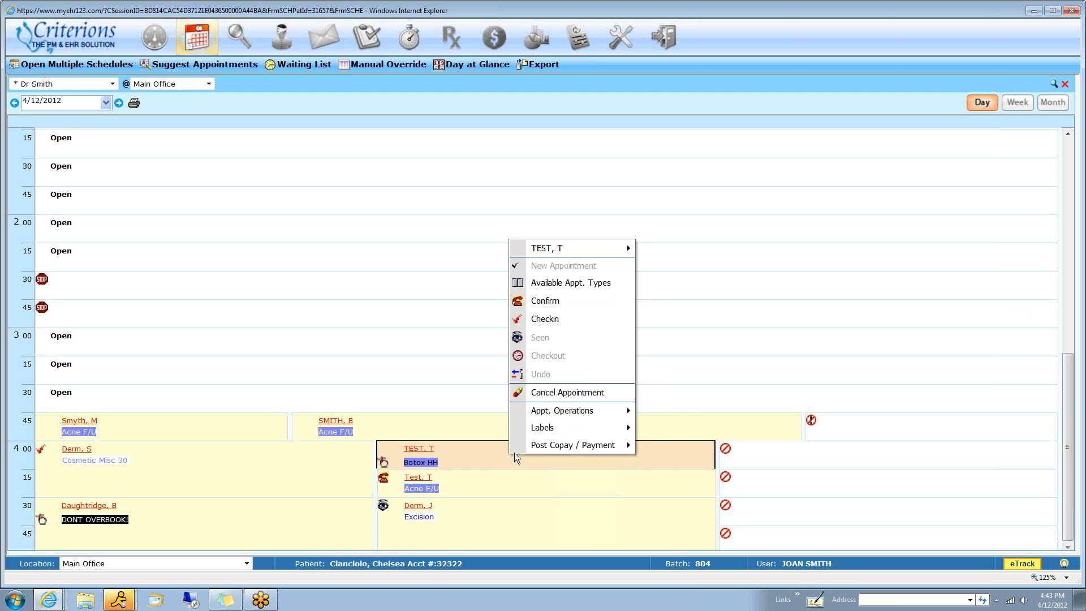
mouse_move(584, 250)
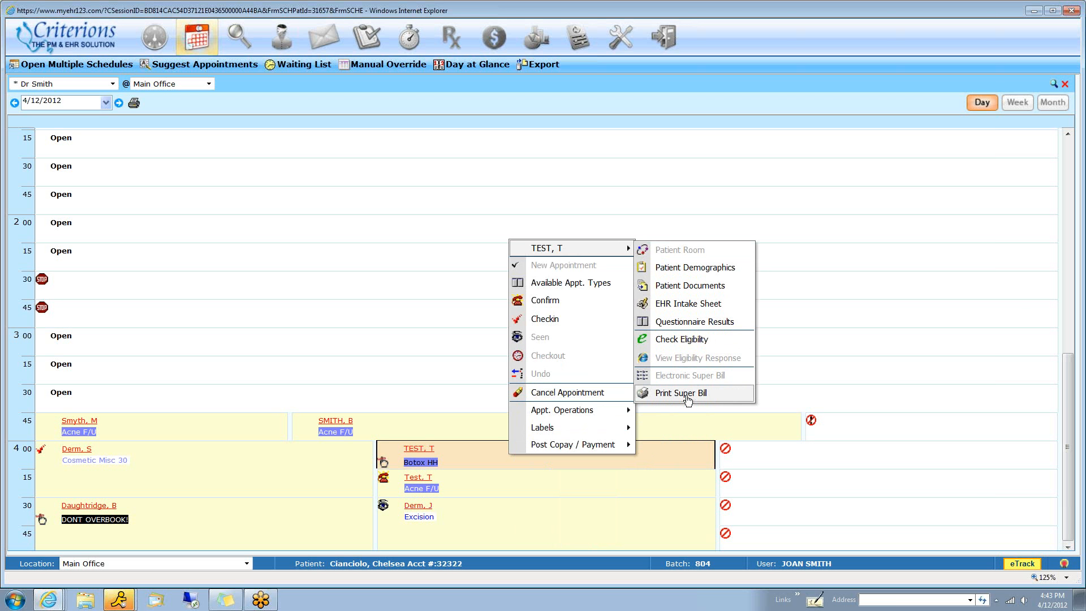
mouse_move(598, 446)
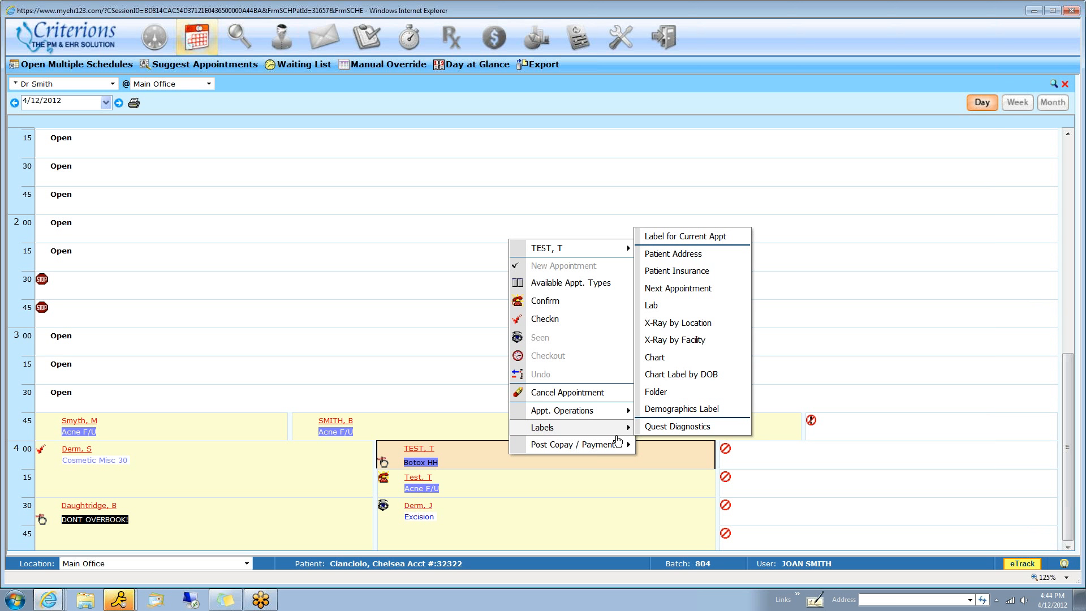
Start a new appointment for the test patient in the open 2:00 PM slot, with the Botox f/u appointment type
left_click(128, 235)
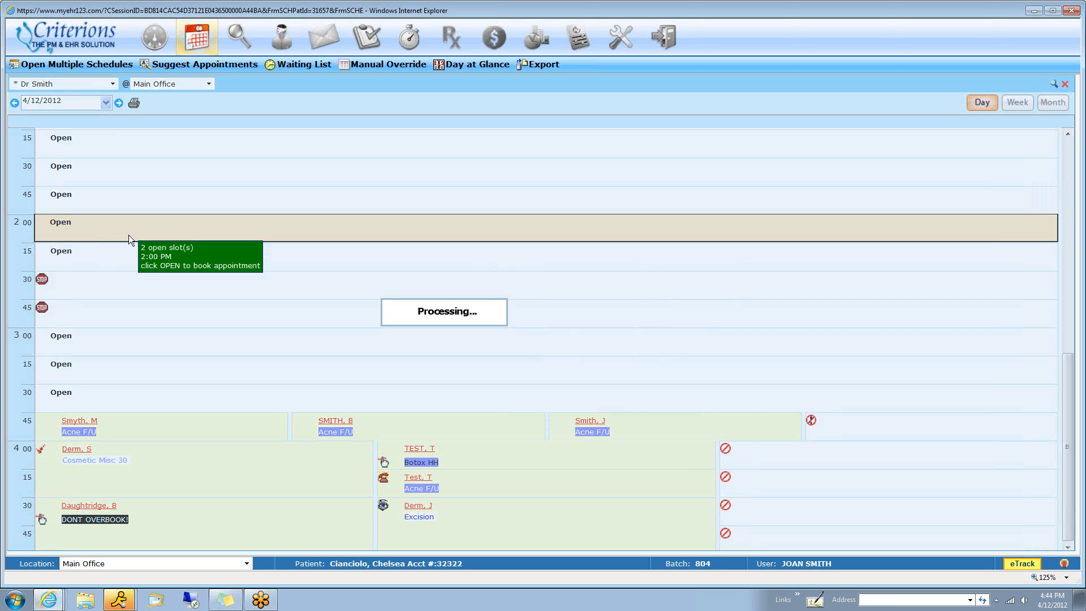
key("Return")
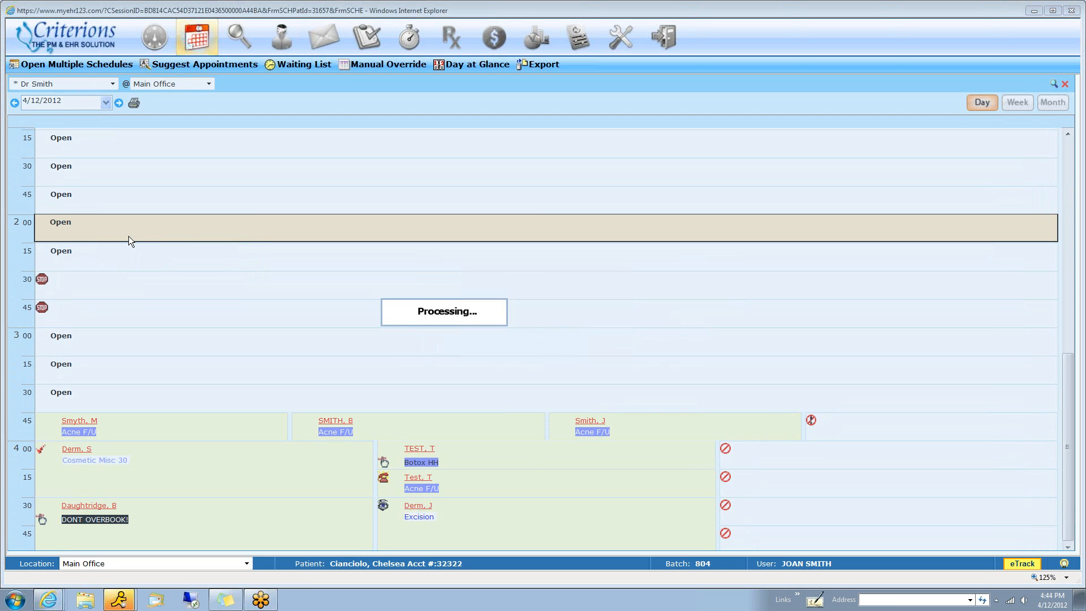
type("te")
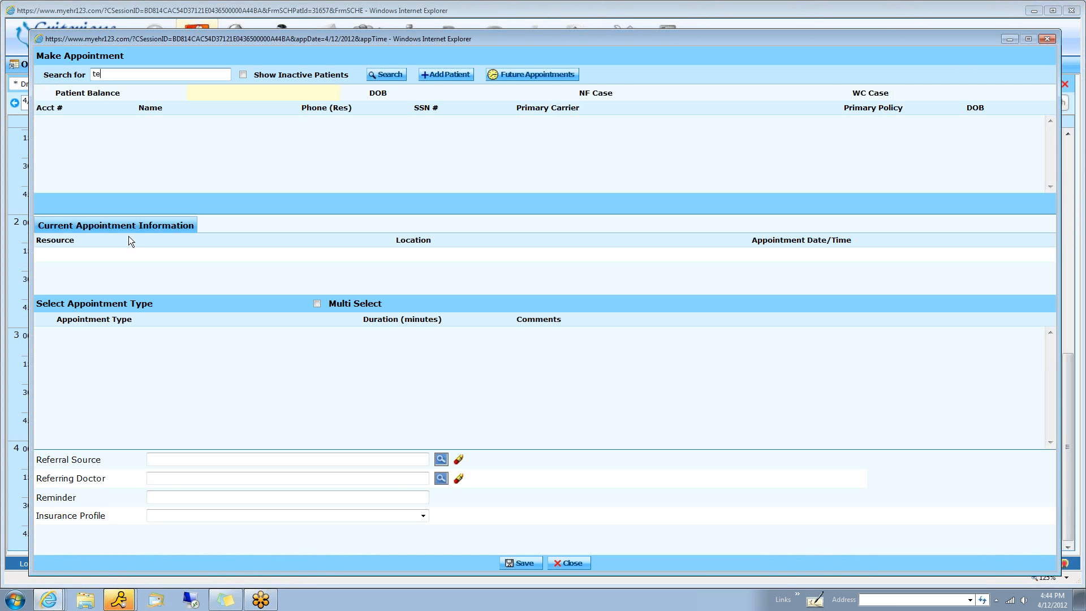
type("st")
key("Return")
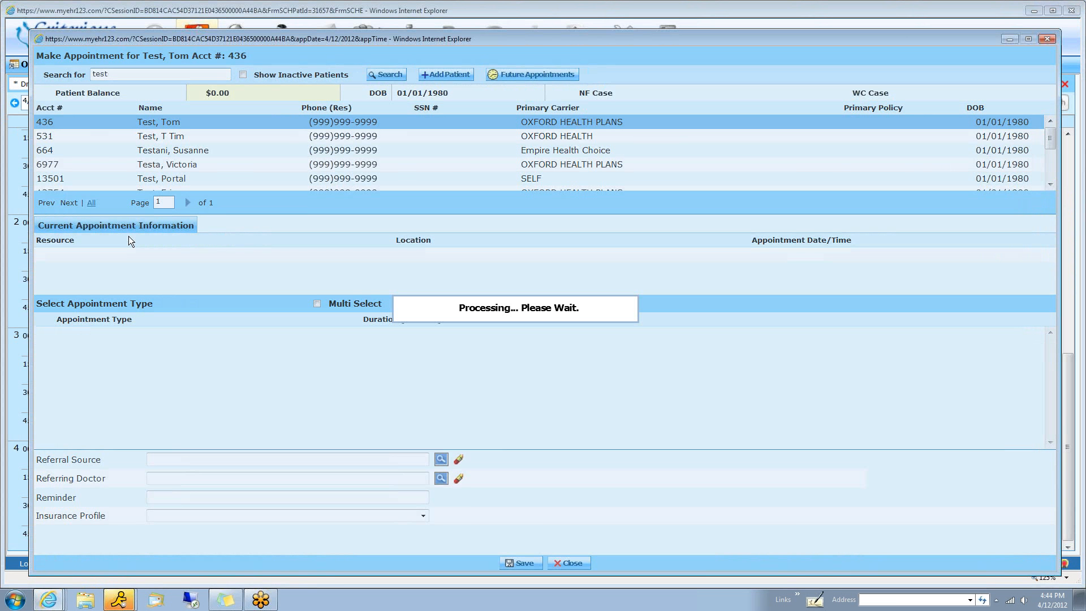
scroll(111, 390, "down", 1)
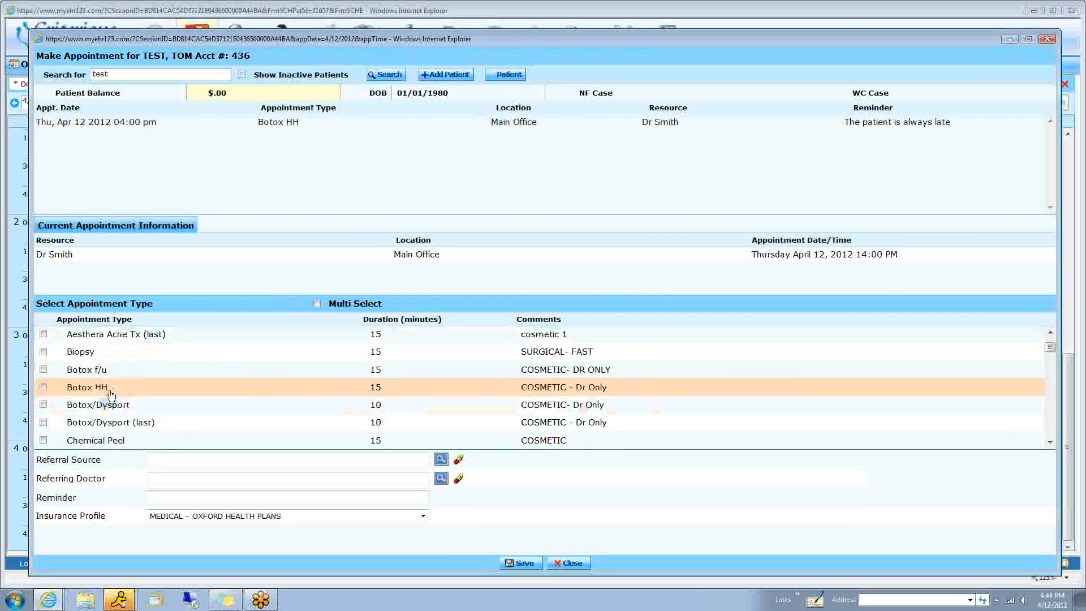
left_click(85, 352)
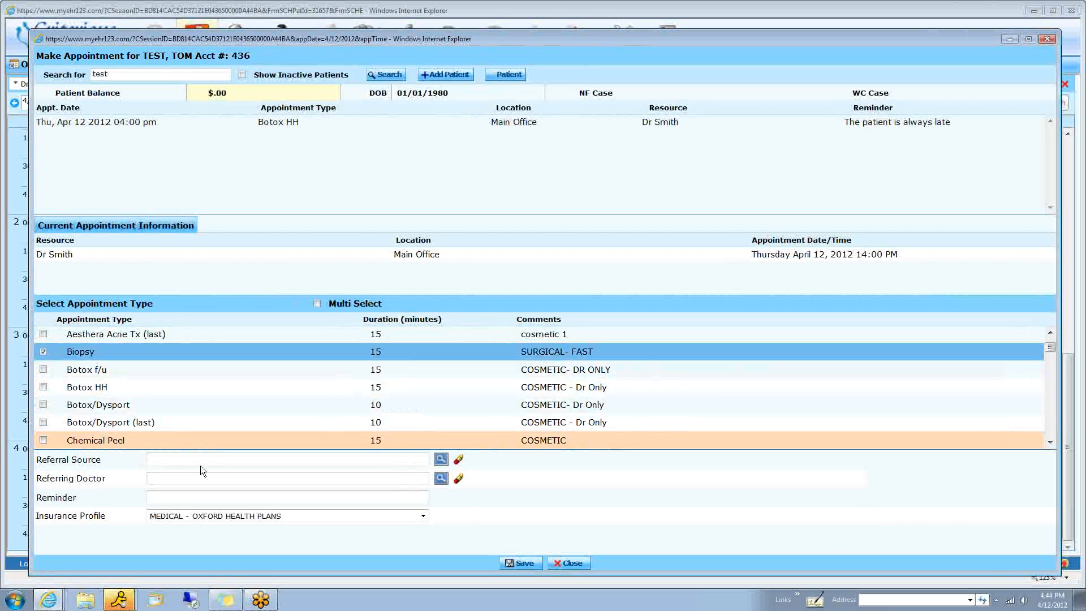
left_click(149, 371)
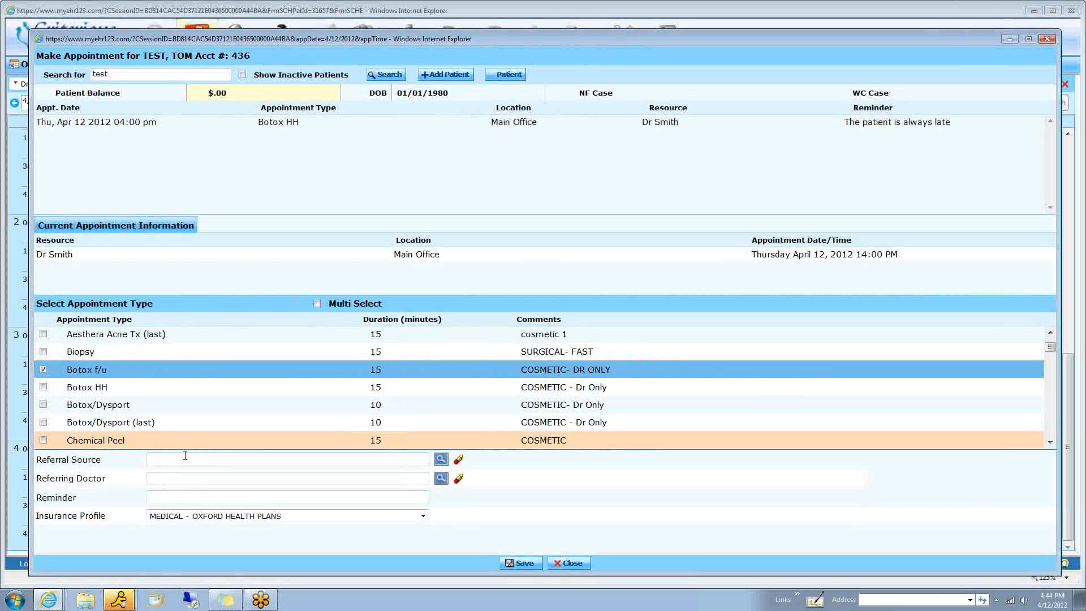
Set the appointment's referral source to the friend entry and its referring doctor to the Criterions test physician
left_click(185, 457)
type("n")
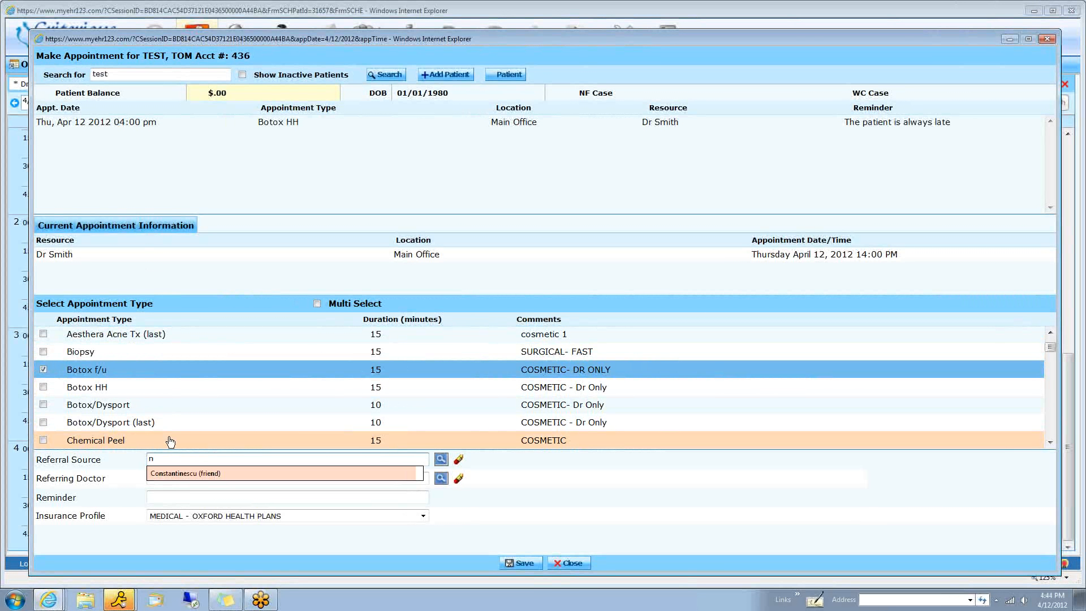
key("Return")
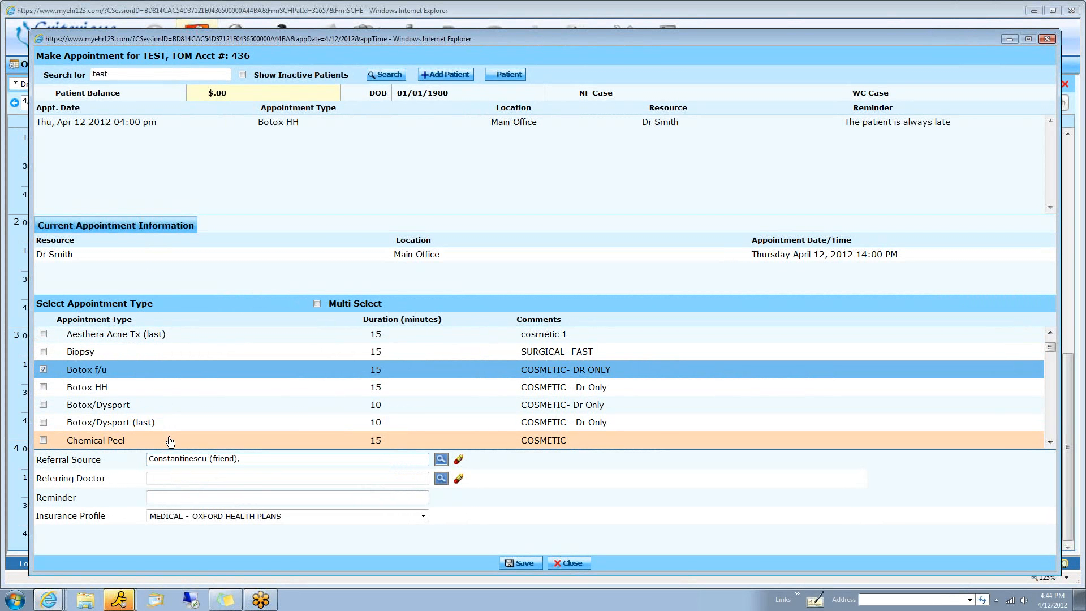
left_click(441, 460)
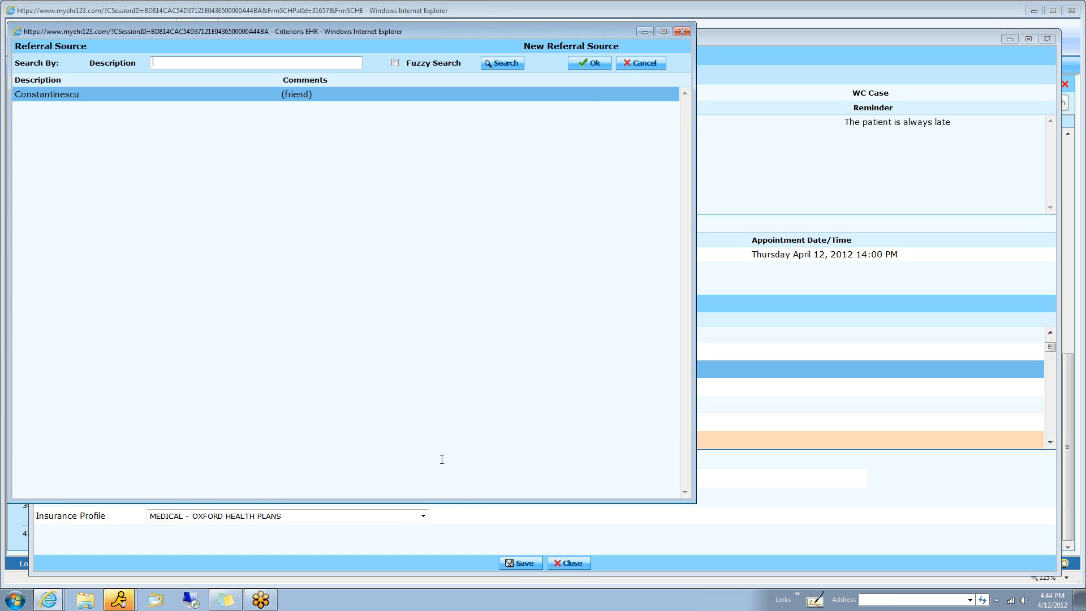
left_click(684, 31)
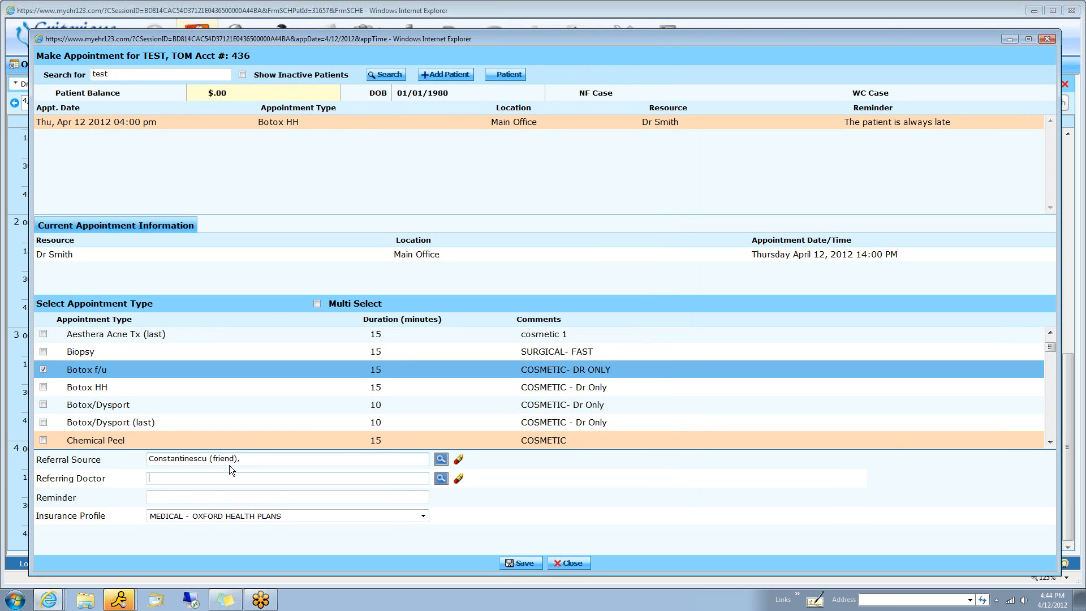
left_click(442, 480)
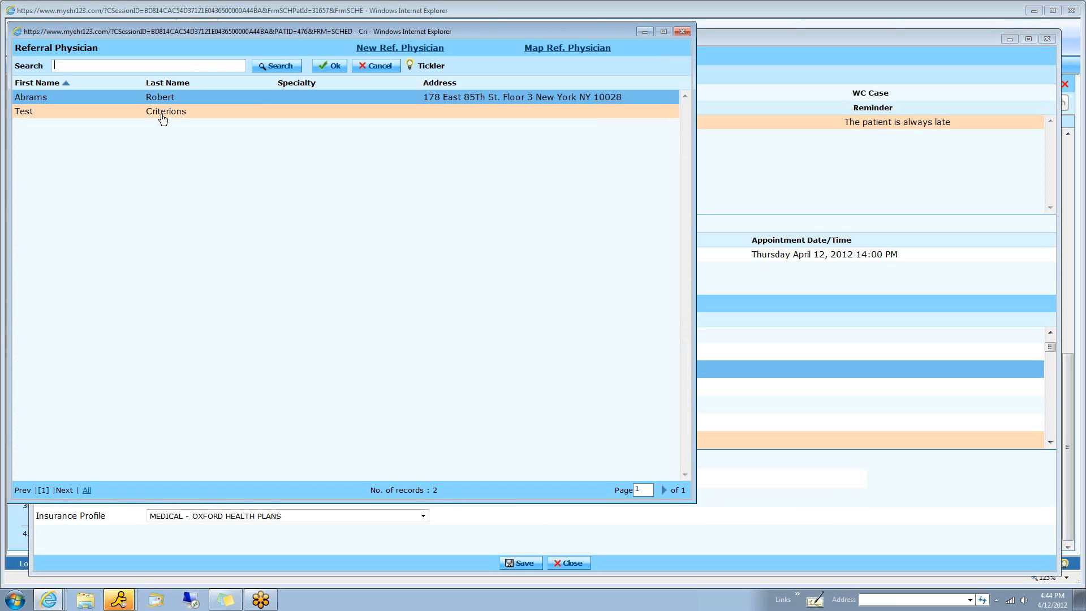
double_click(163, 112)
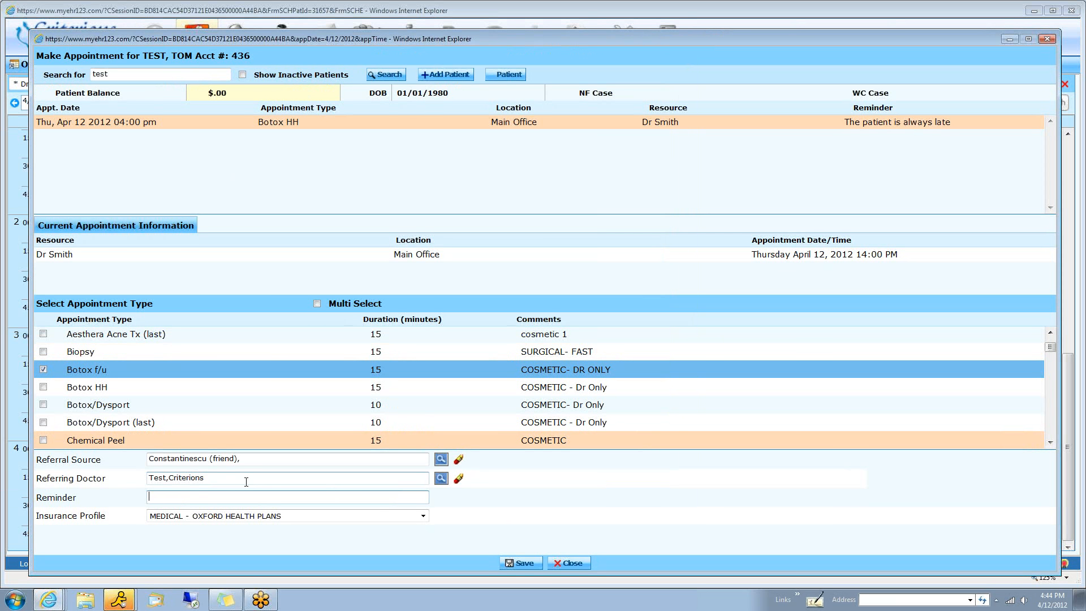
Add the reminder "patient owes money" to the appointment and save it
type("patient owes moeny")
key("BackSpace")
key("BackSpace")
key("BackSpace")
type("ney")
left_click(517, 563)
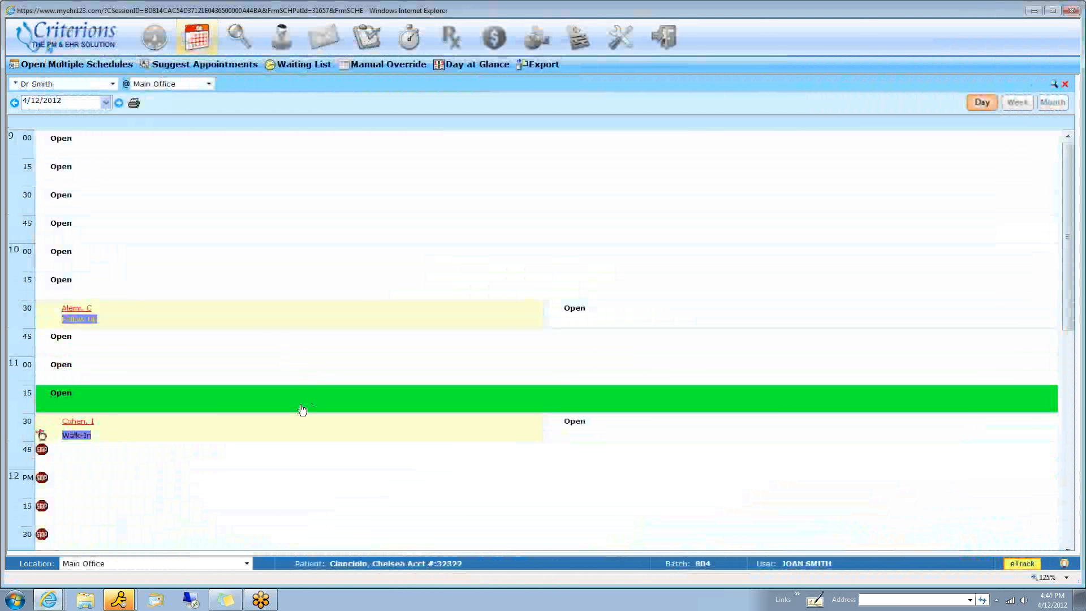
Check in the 11:30 AM Walk-In patient on the day schedule and bring up the appointment's remaining status options
scroll(303, 409, "down", 3)
right_click(294, 310)
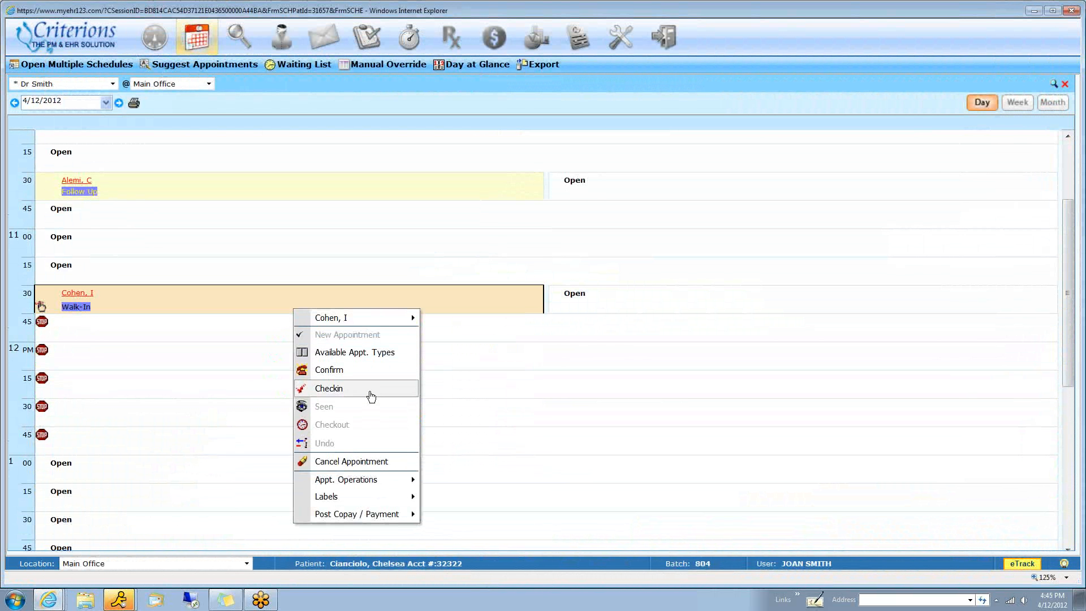
left_click(371, 390)
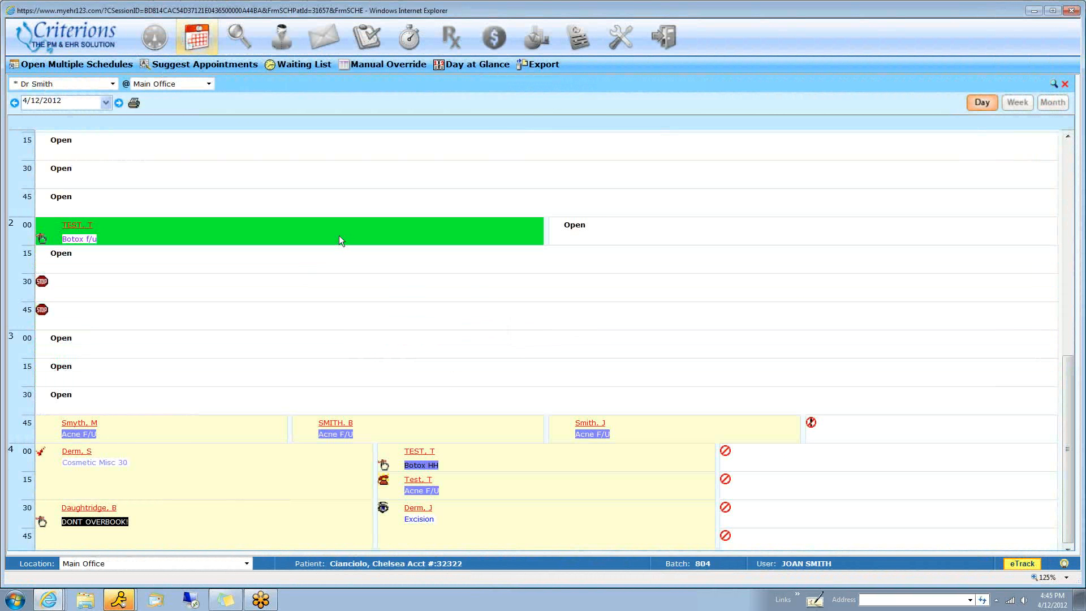
mouse_move(342, 239)
scroll(342, 238, "up", 5)
right_click(377, 211)
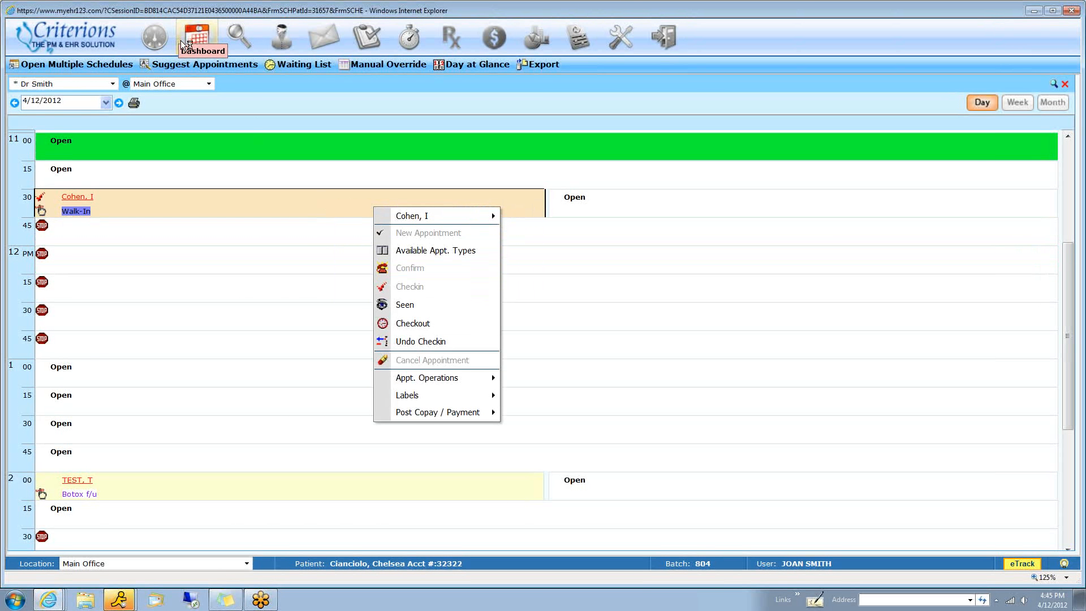
From the dashboard, place the checked-in 11:30 AM Walk-In patient in room Exam5 using the Patient Tracker
left_click(155, 41)
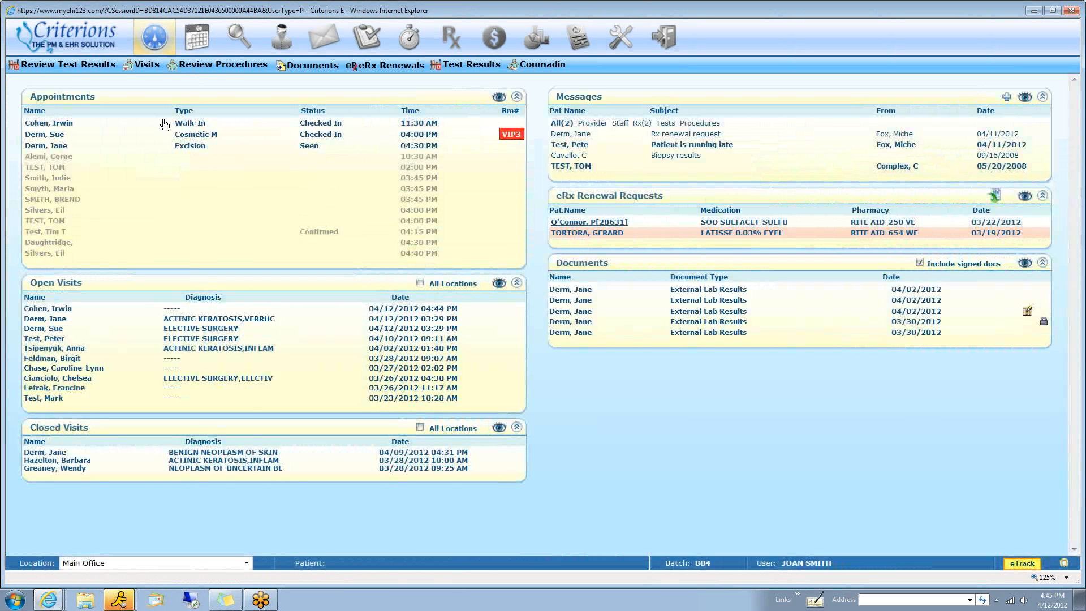
mouse_move(431, 130)
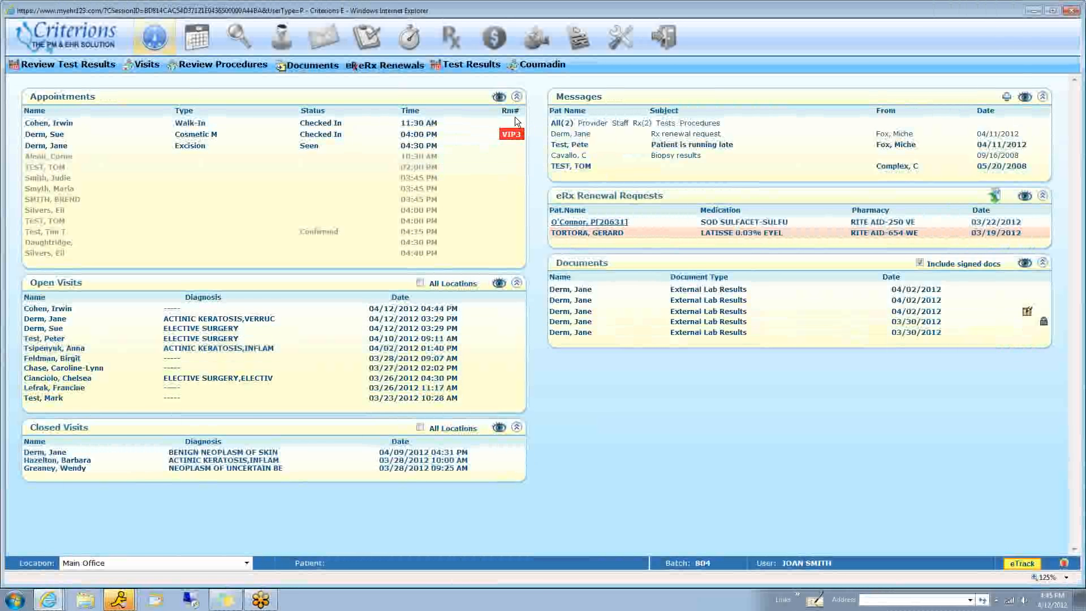
left_click(512, 129)
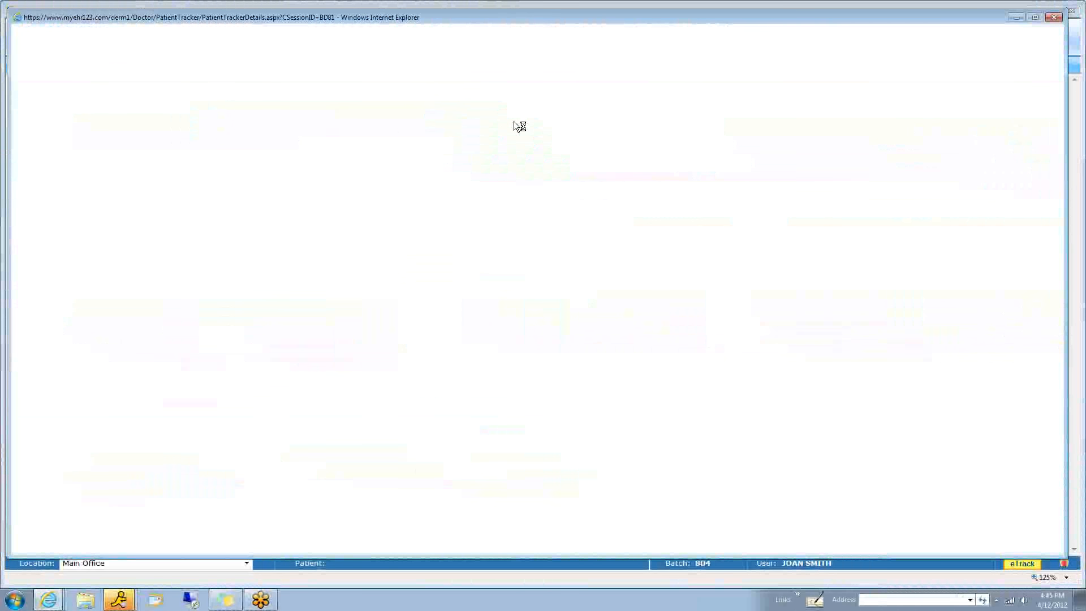
left_click(357, 128)
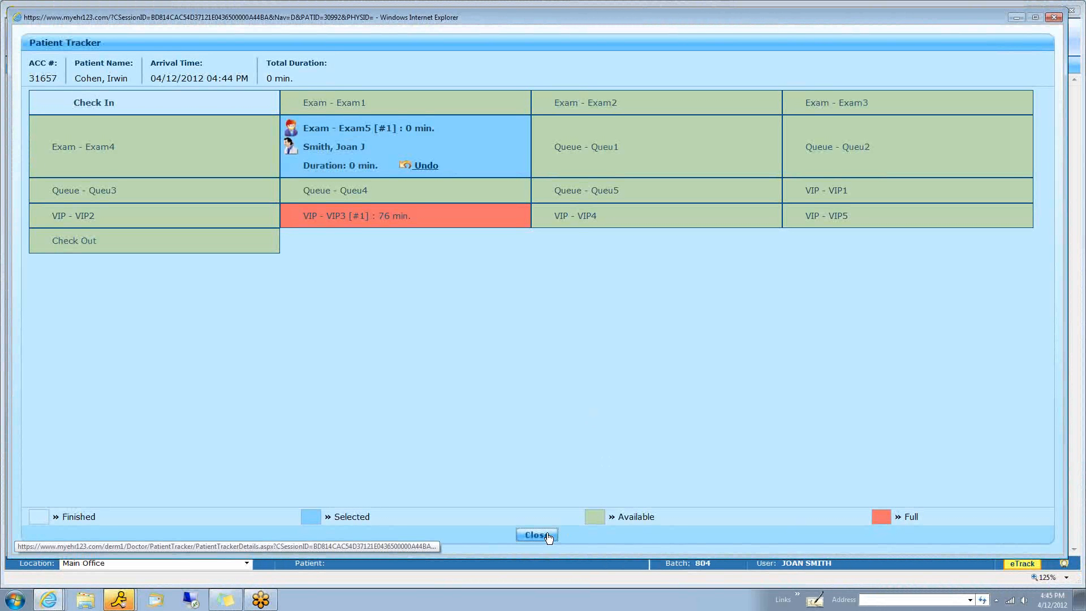
left_click(537, 535)
mouse_move(519, 142)
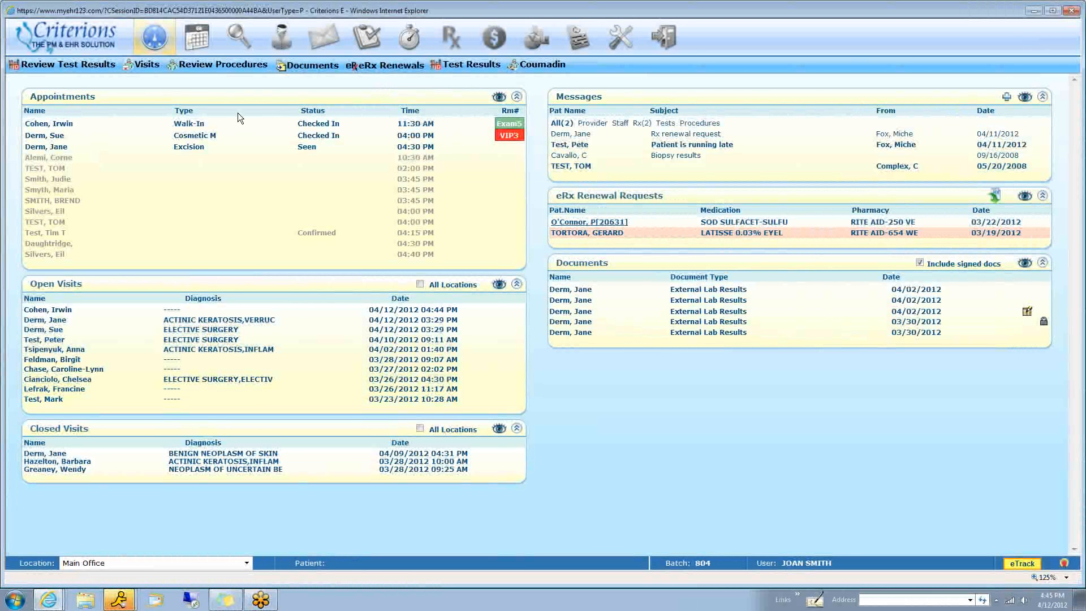
In the Walk-In patient's new visit, scribble a red freehand note under the chief complaints and insert the default HPI text
left_click(183, 125)
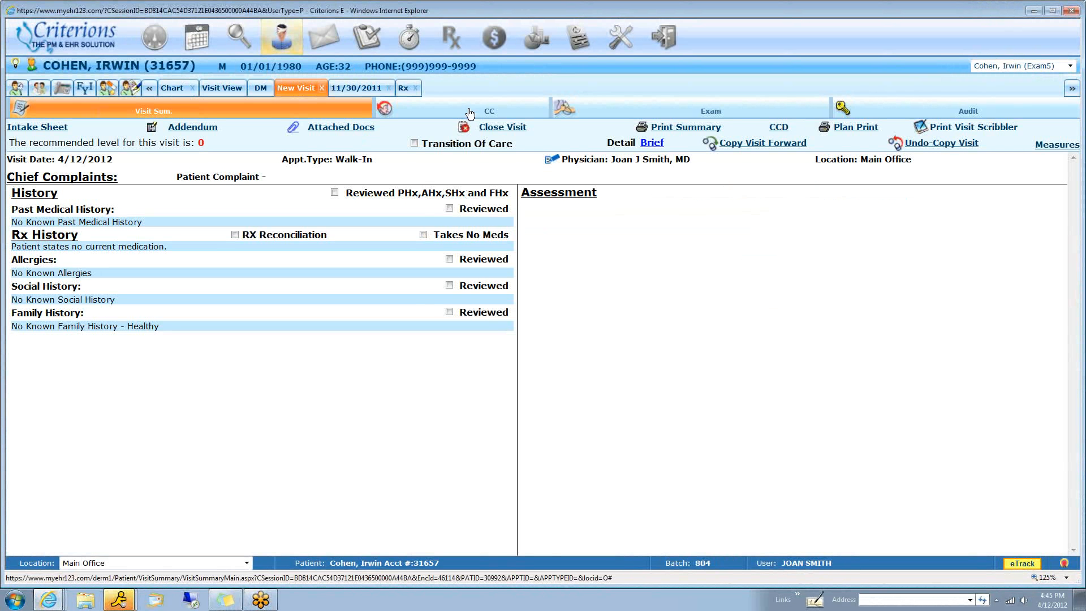
left_click(463, 114)
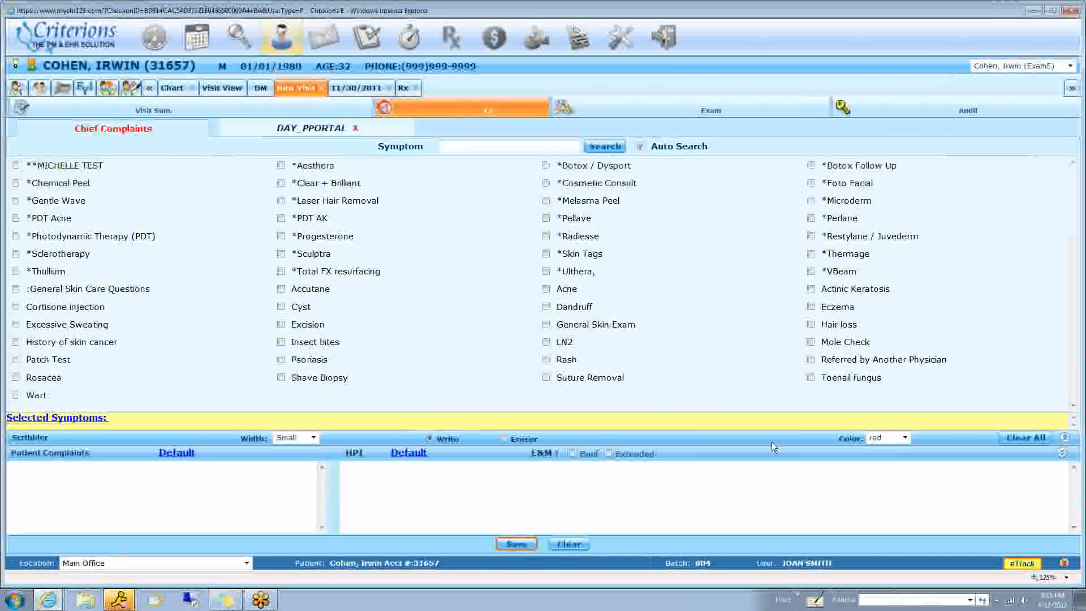
left_click(775, 440)
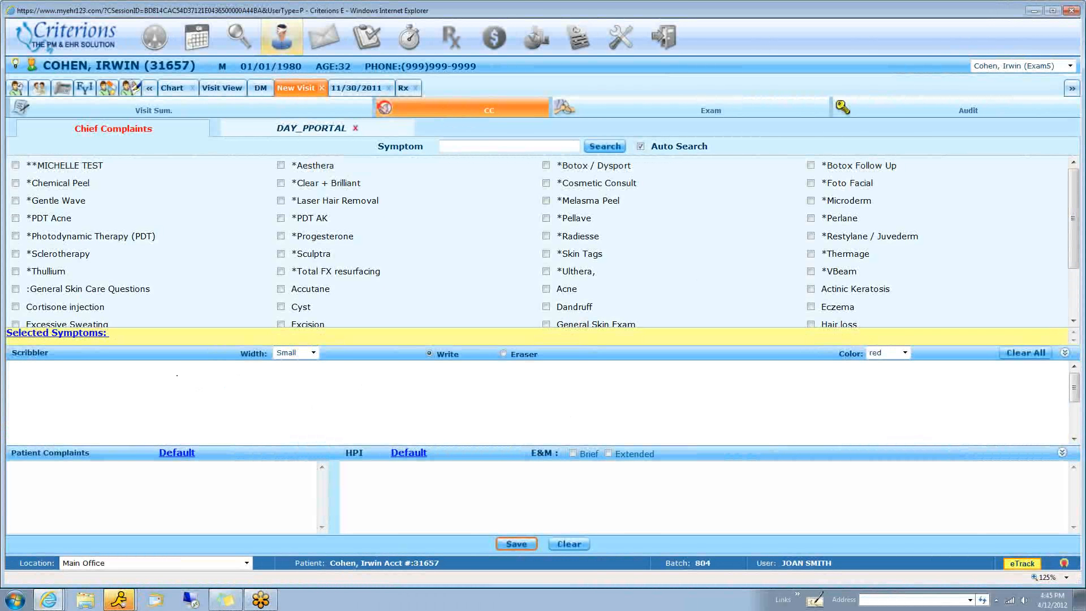
left_click_drag(177, 375, 363, 386)
left_click(413, 455)
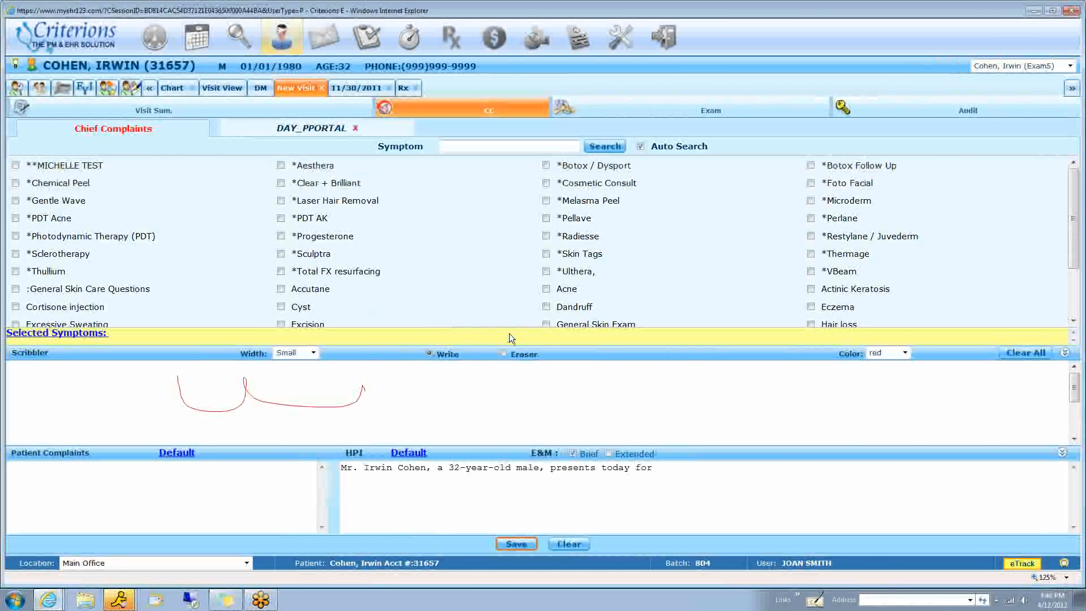
left_click(1067, 358)
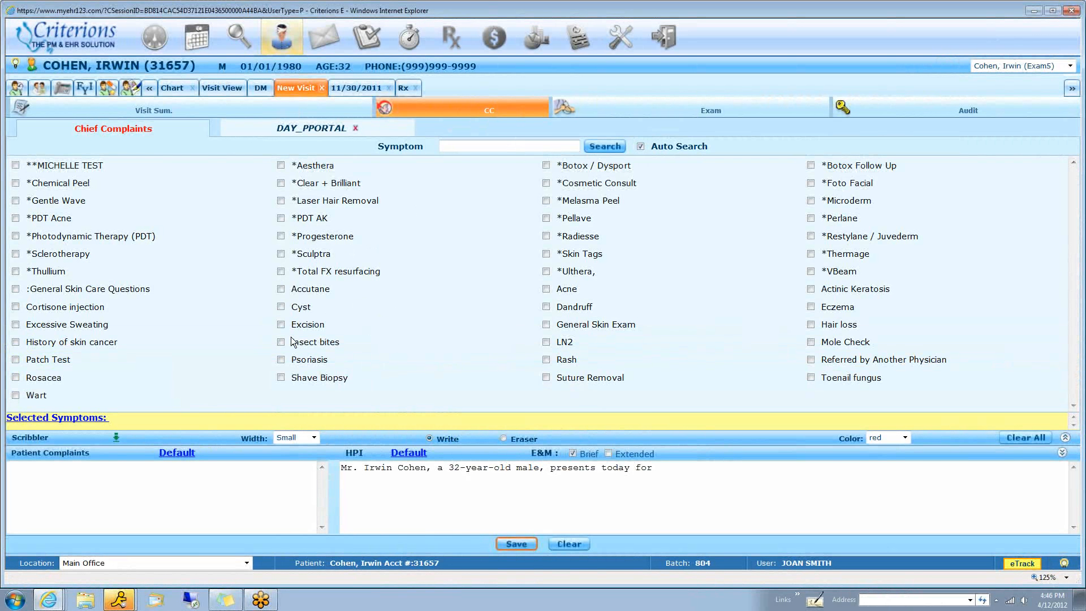
Select Acne as the chief complaint and mark Acne (Severe) in the skin examination
left_click(545, 289)
left_click(687, 108)
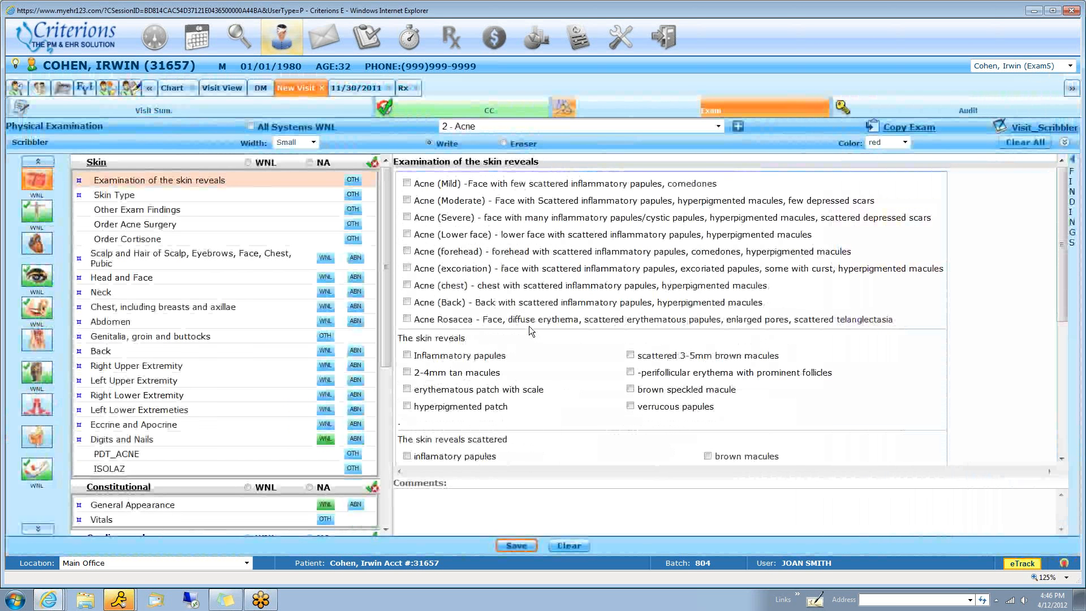
left_click(408, 218)
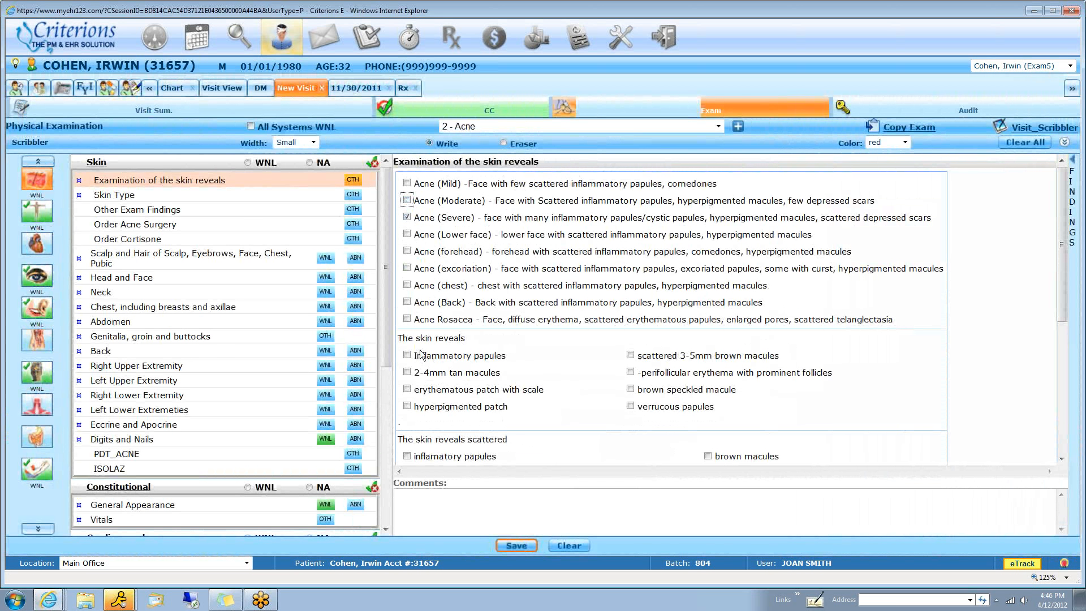
scroll(424, 384, "down", 3)
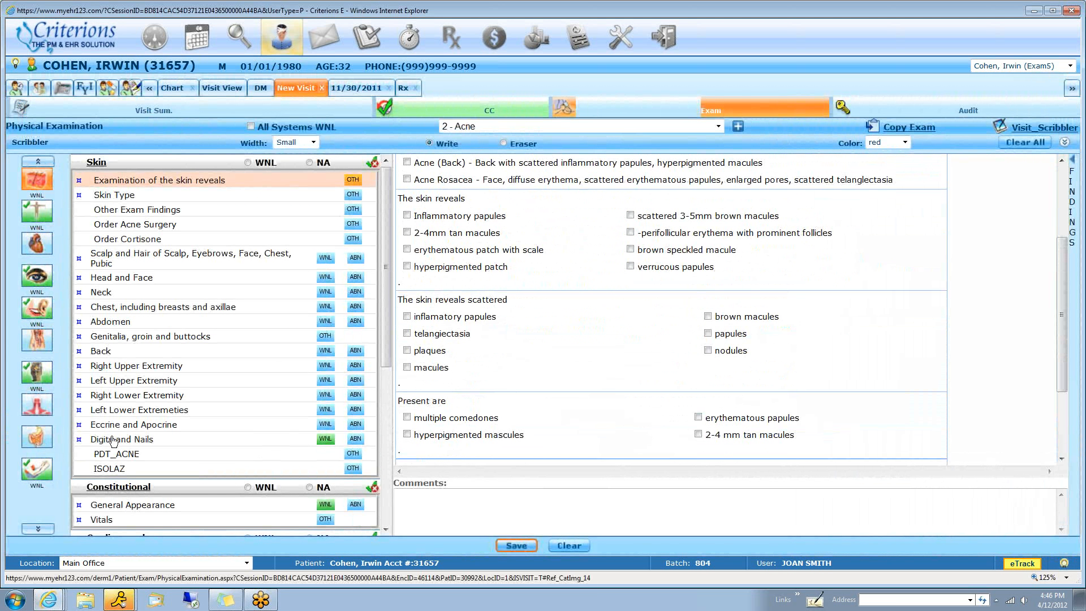
Look through the body-system sections of the physical examination template, from Skin down to Extremity
scroll(235, 446, "down", 3)
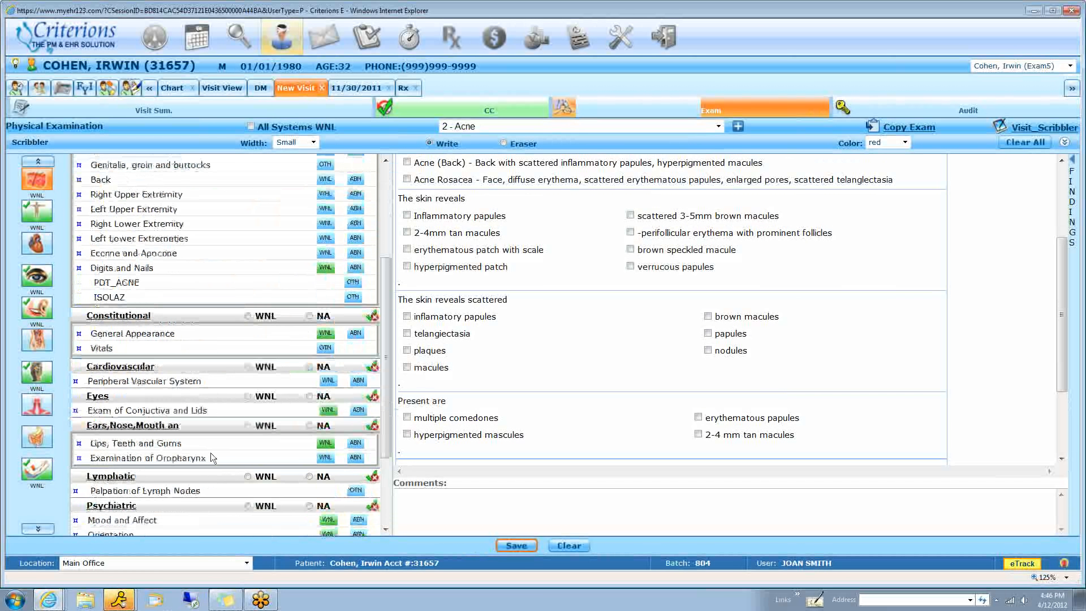
scroll(249, 443, "down", 2)
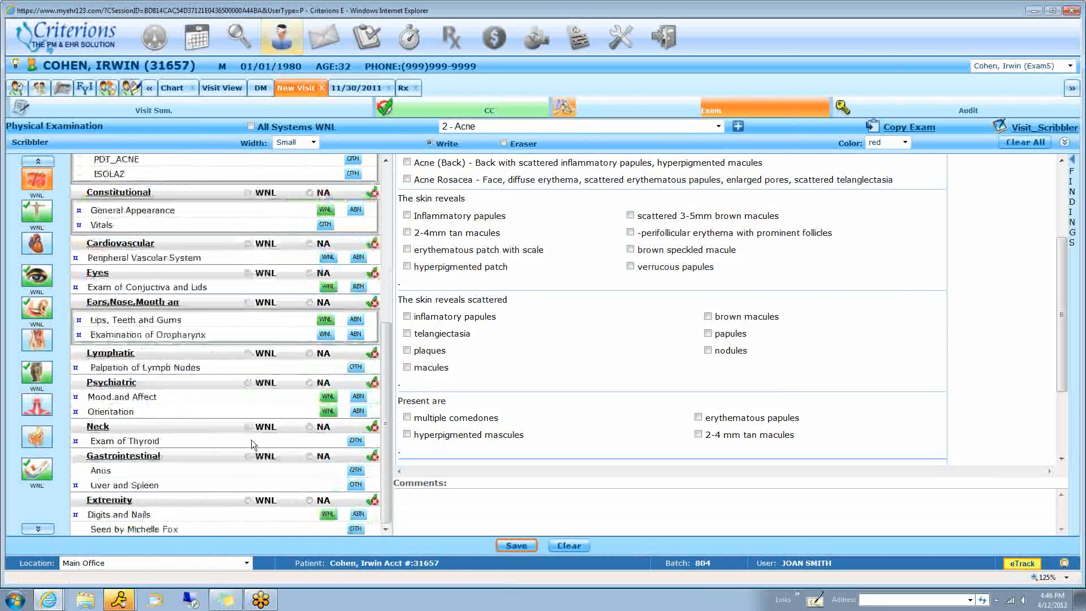
scroll(249, 452, "up", 2)
scroll(249, 461, "up", 3)
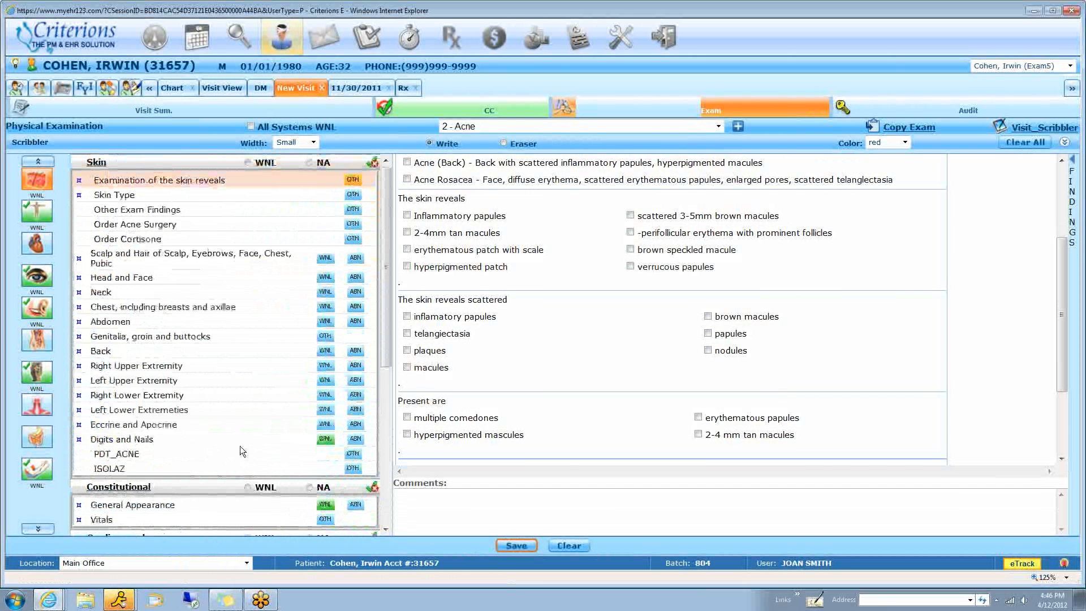
scroll(586, 392, "up", 3)
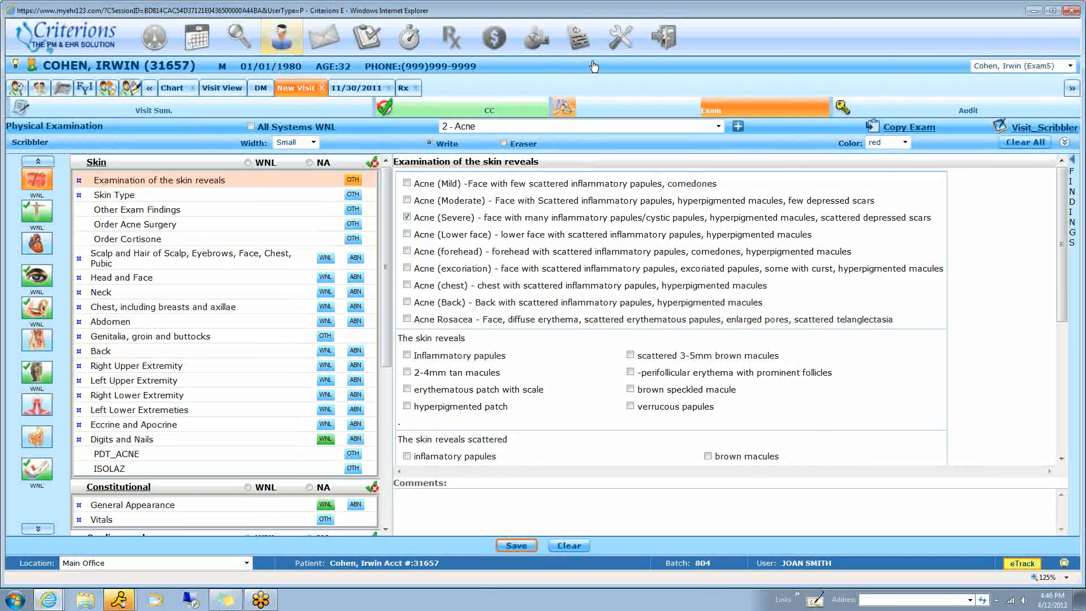
View the criteria form of the Patients List report in EHR Reports and return to the dashboard
left_click(522, 36)
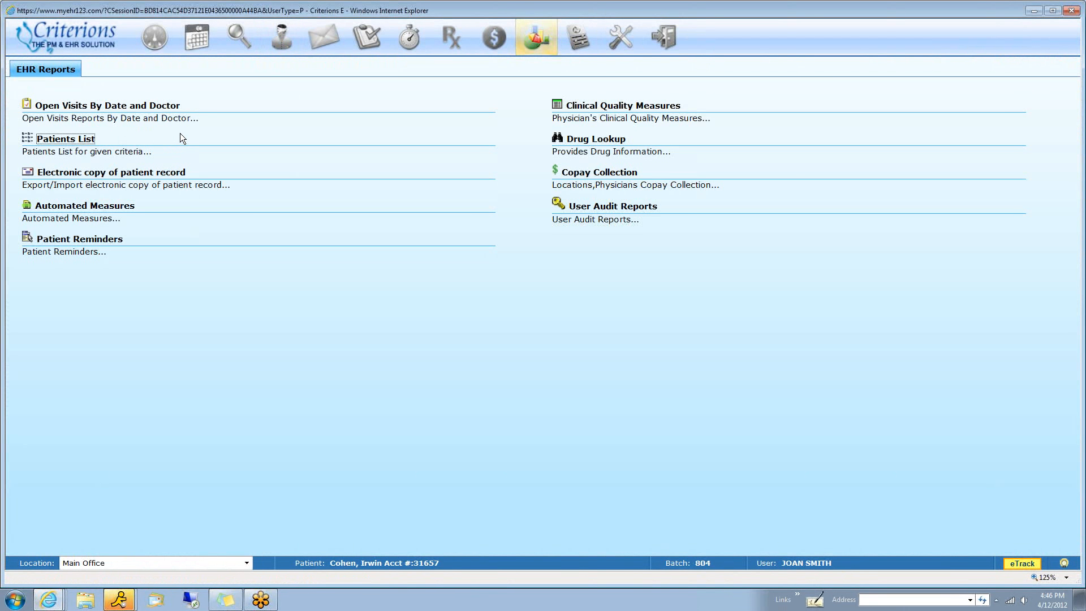
left_click(130, 136)
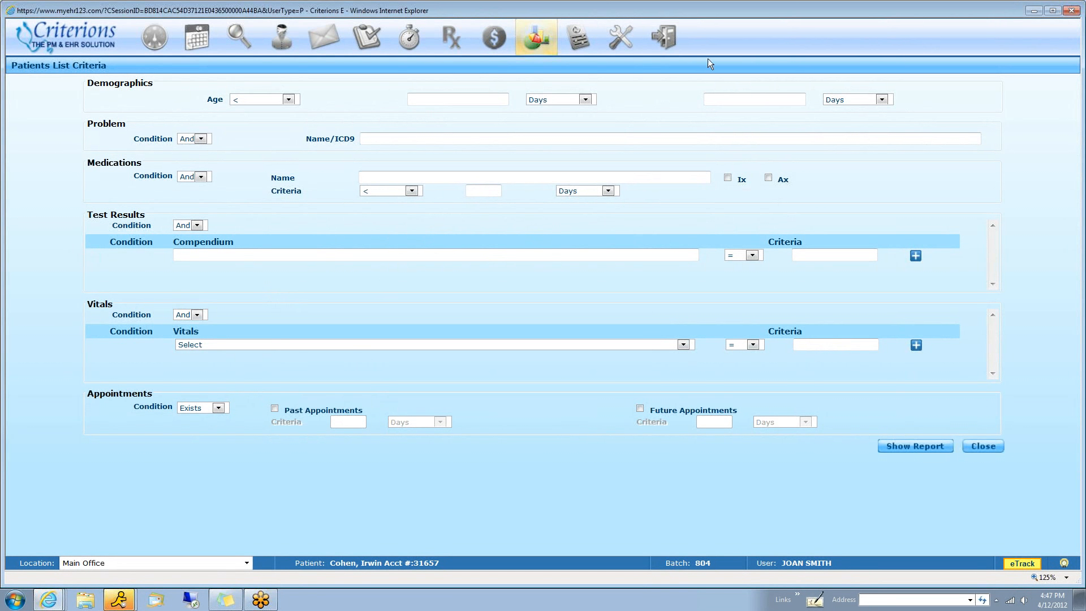
left_click(154, 38)
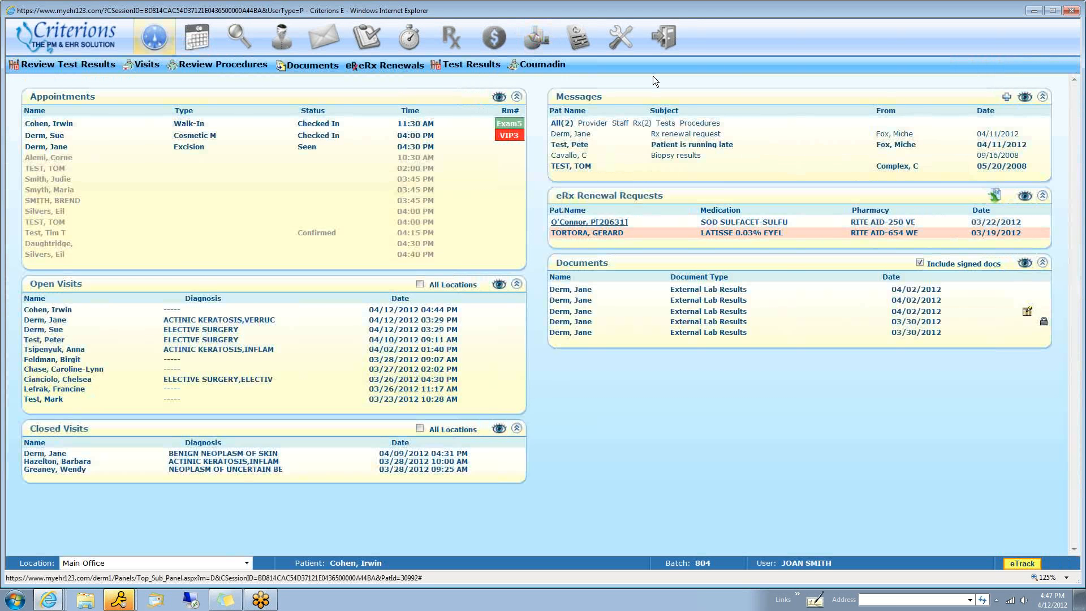